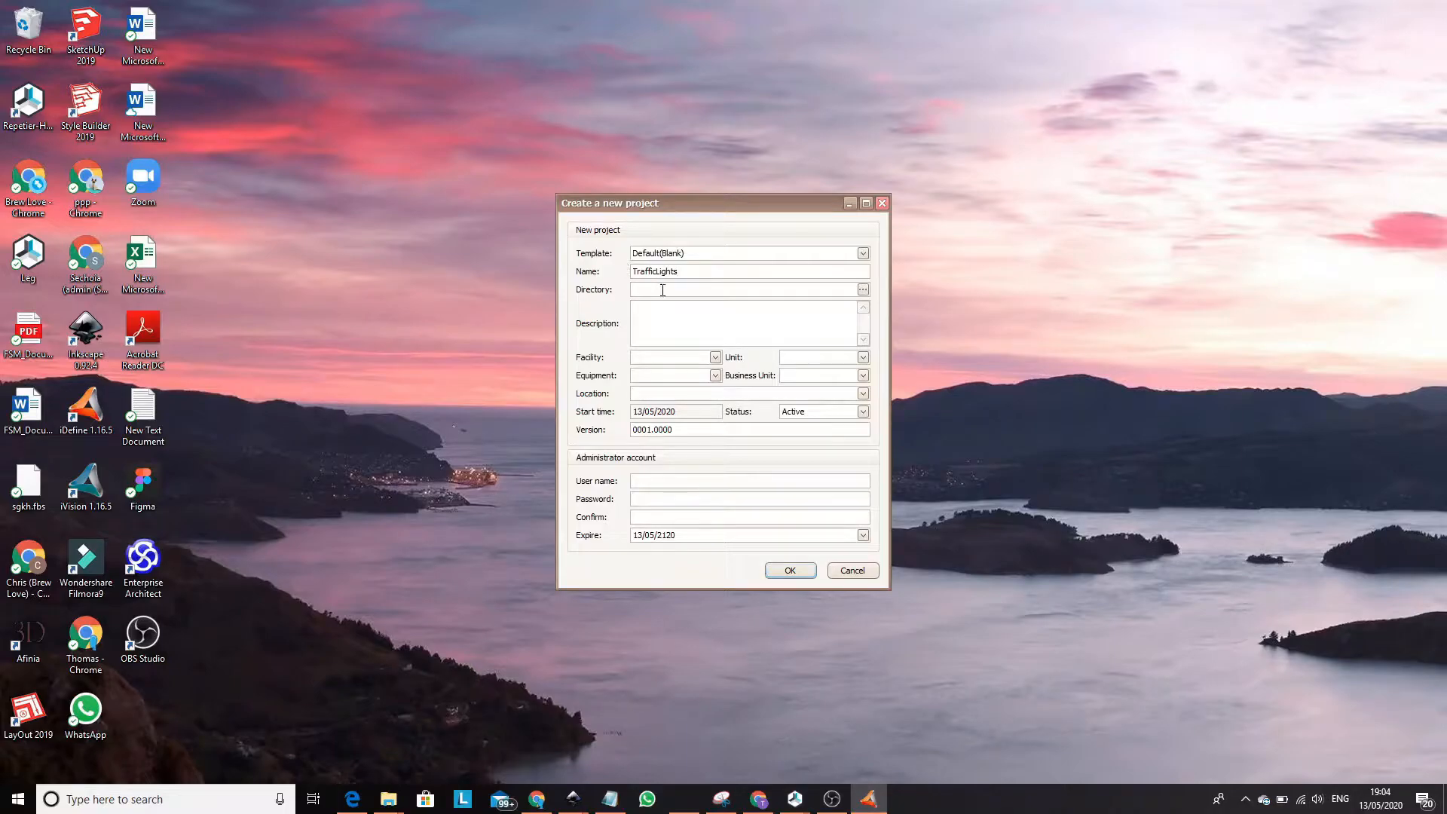
Set the project directory to Documents\How To iDefine.
left_click(862, 290)
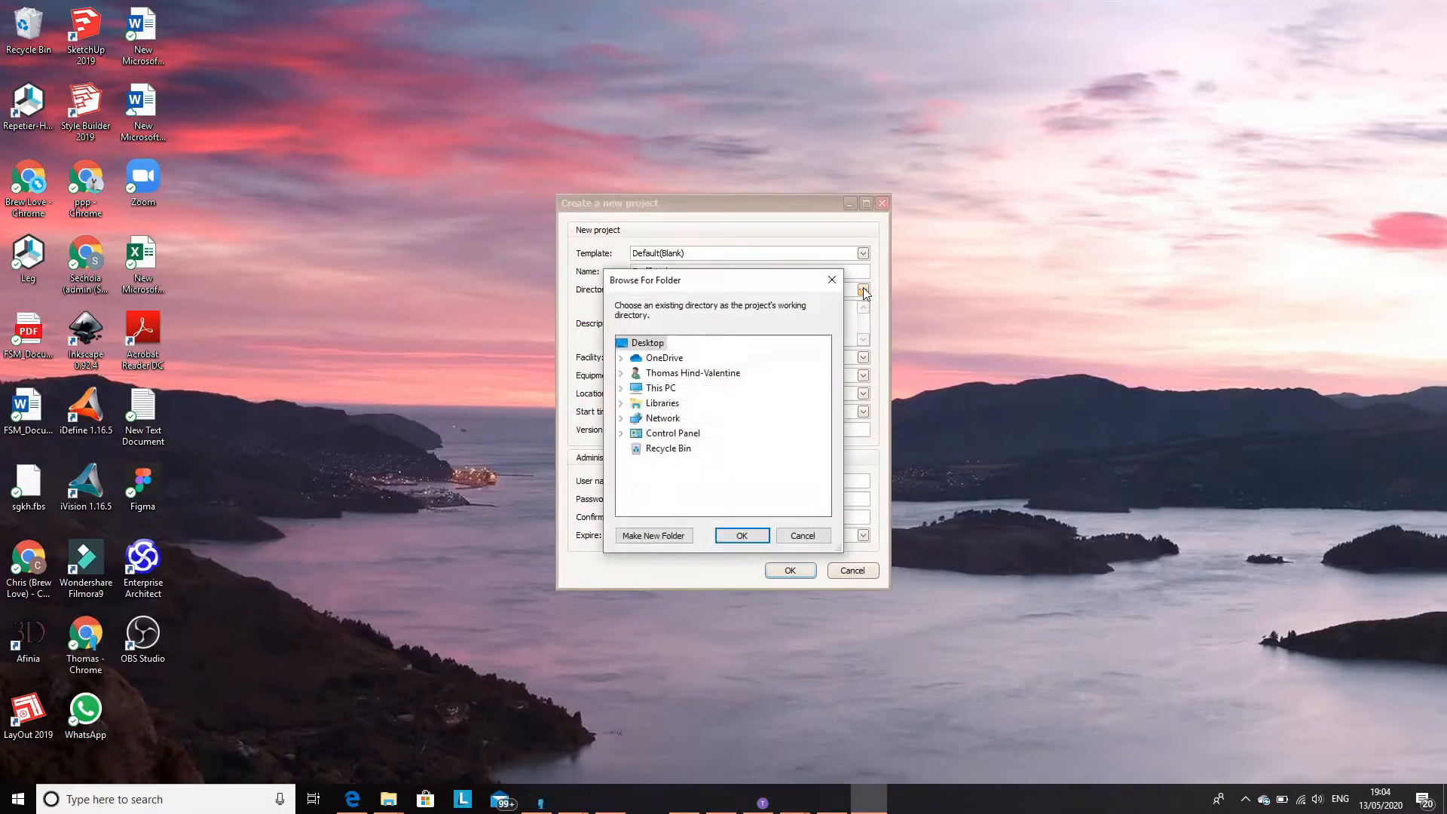
double_click(637, 374)
double_click(683, 419)
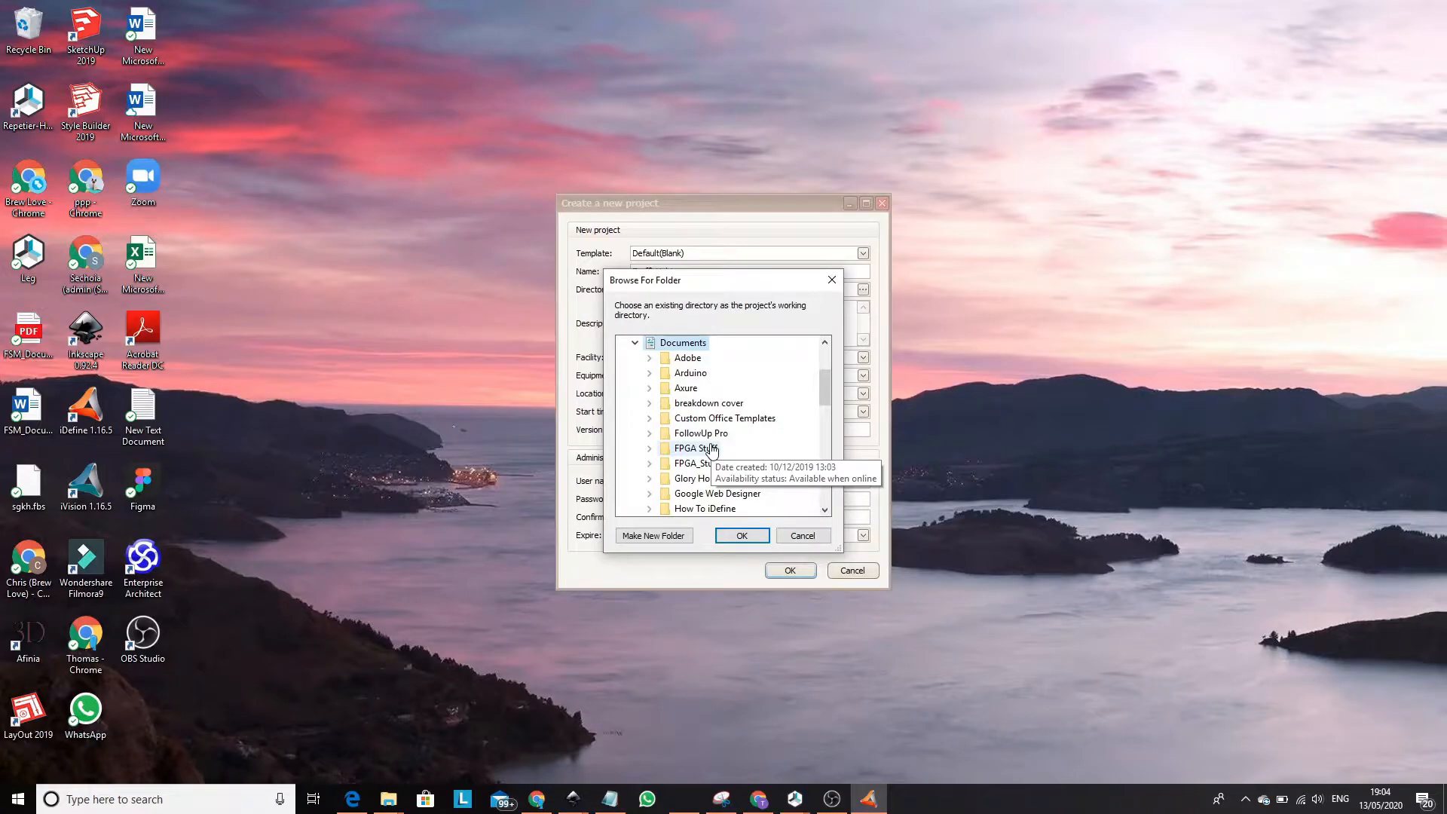
scroll(704, 433, "down", 2)
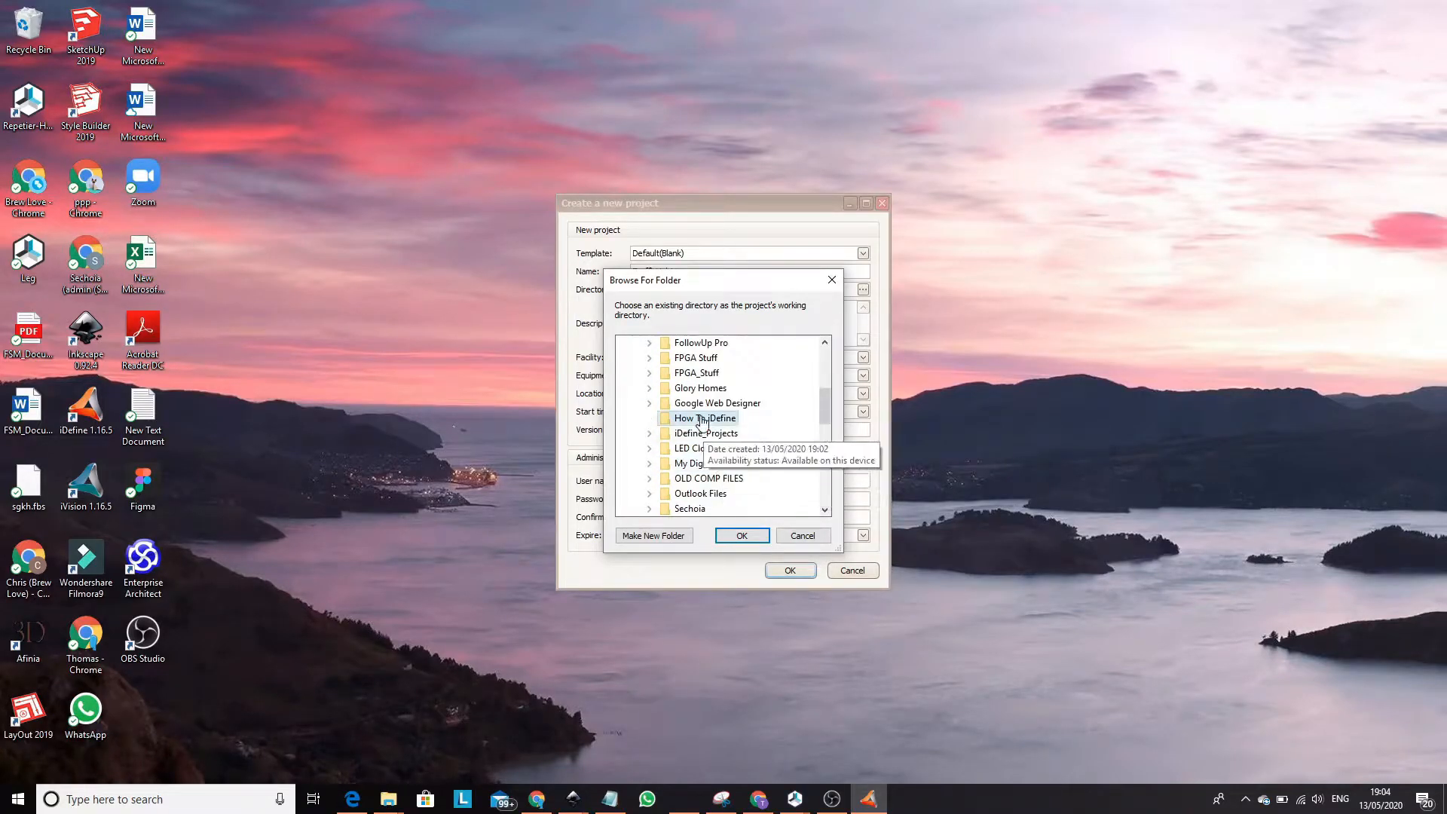
left_click(702, 419)
left_click(741, 535)
Enter the administrator user name and matching password, then create the TrafficLights project.
type("t.hind-valentine")
type("**********")
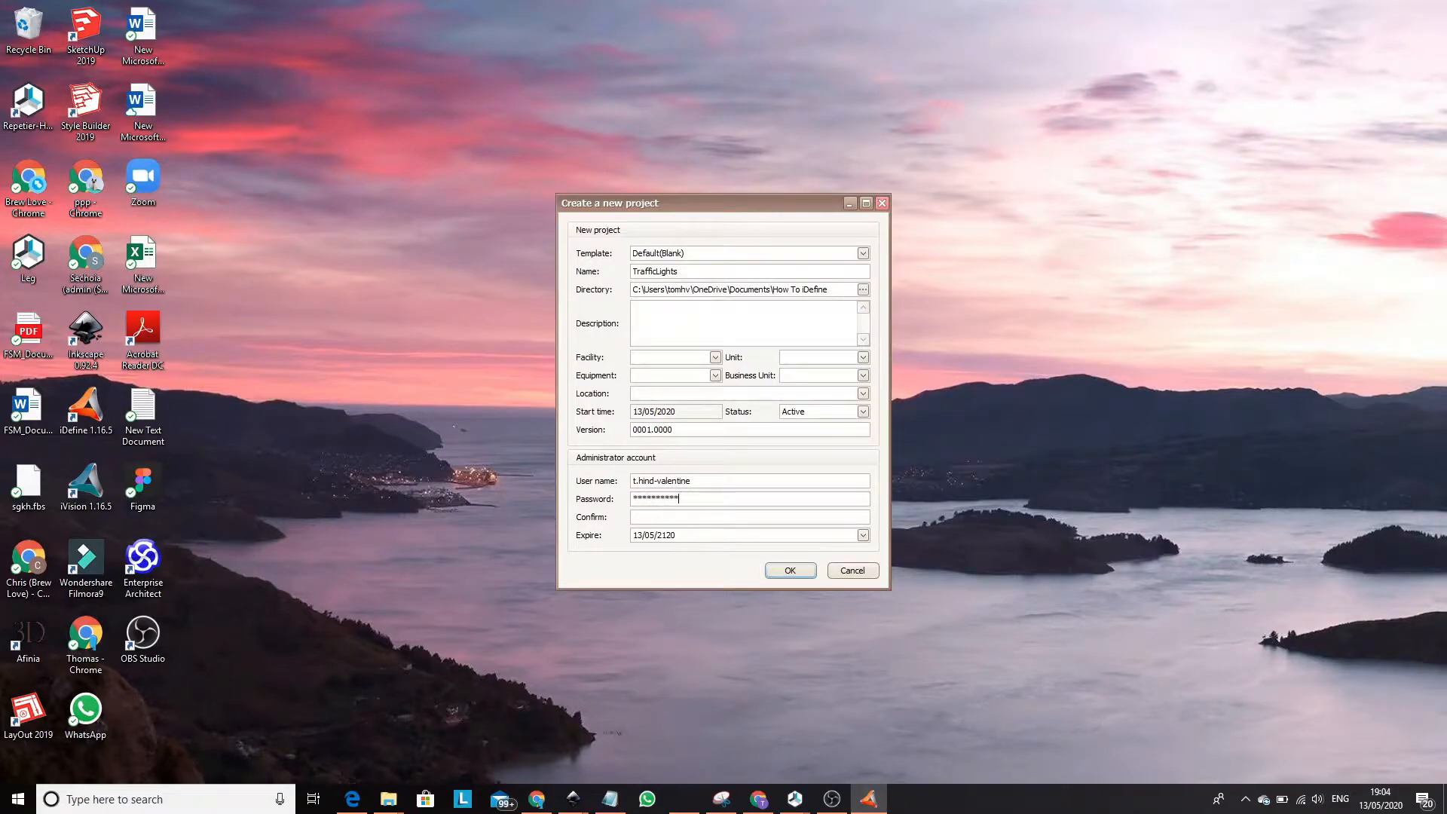
type("************")
left_click(789, 570)
key("Return")
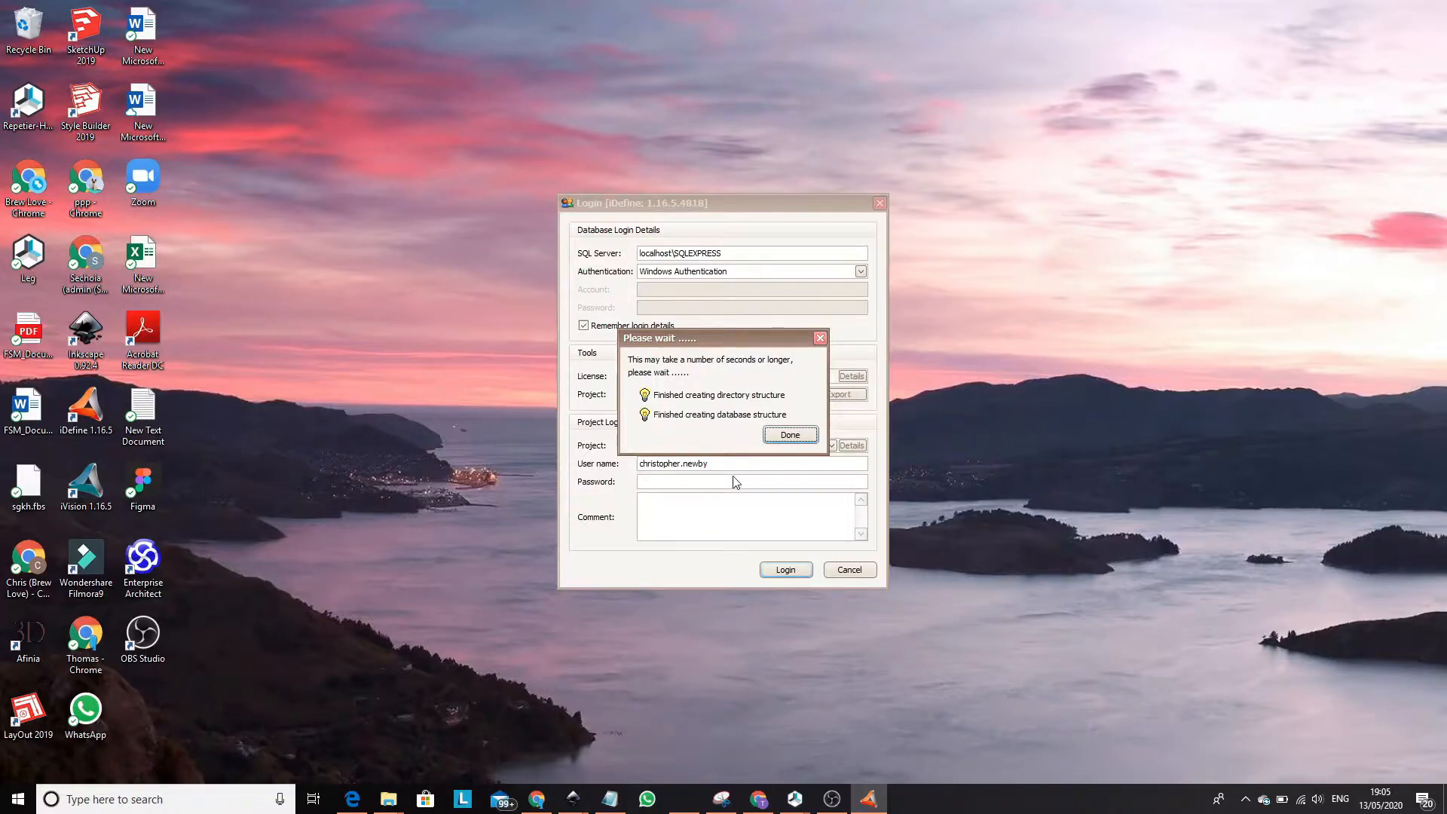
Log into TrafficLights with the administrator user name and show the Function Blocks section.
left_click(770, 440)
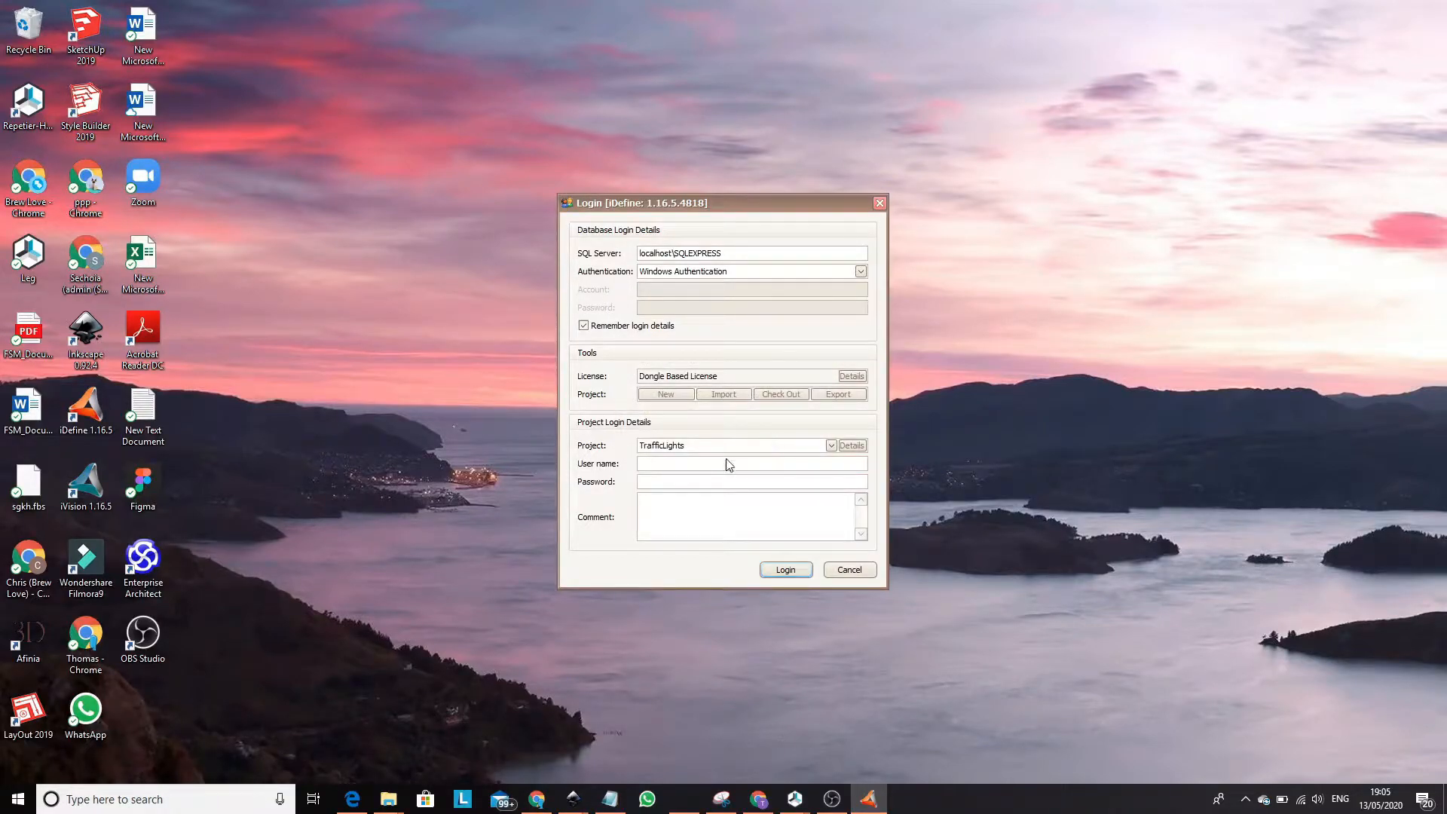
key("Return")
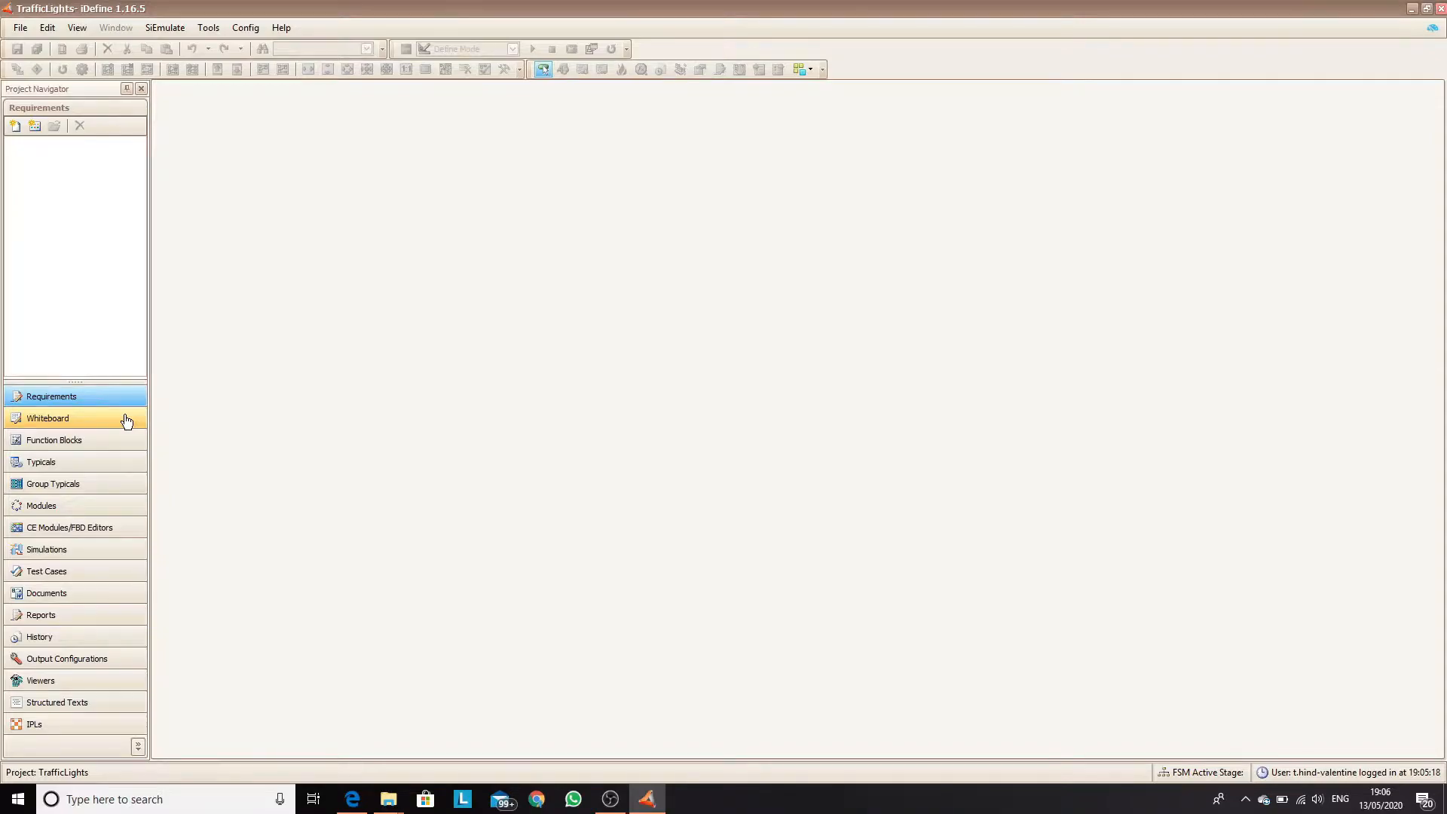
left_click(68, 440)
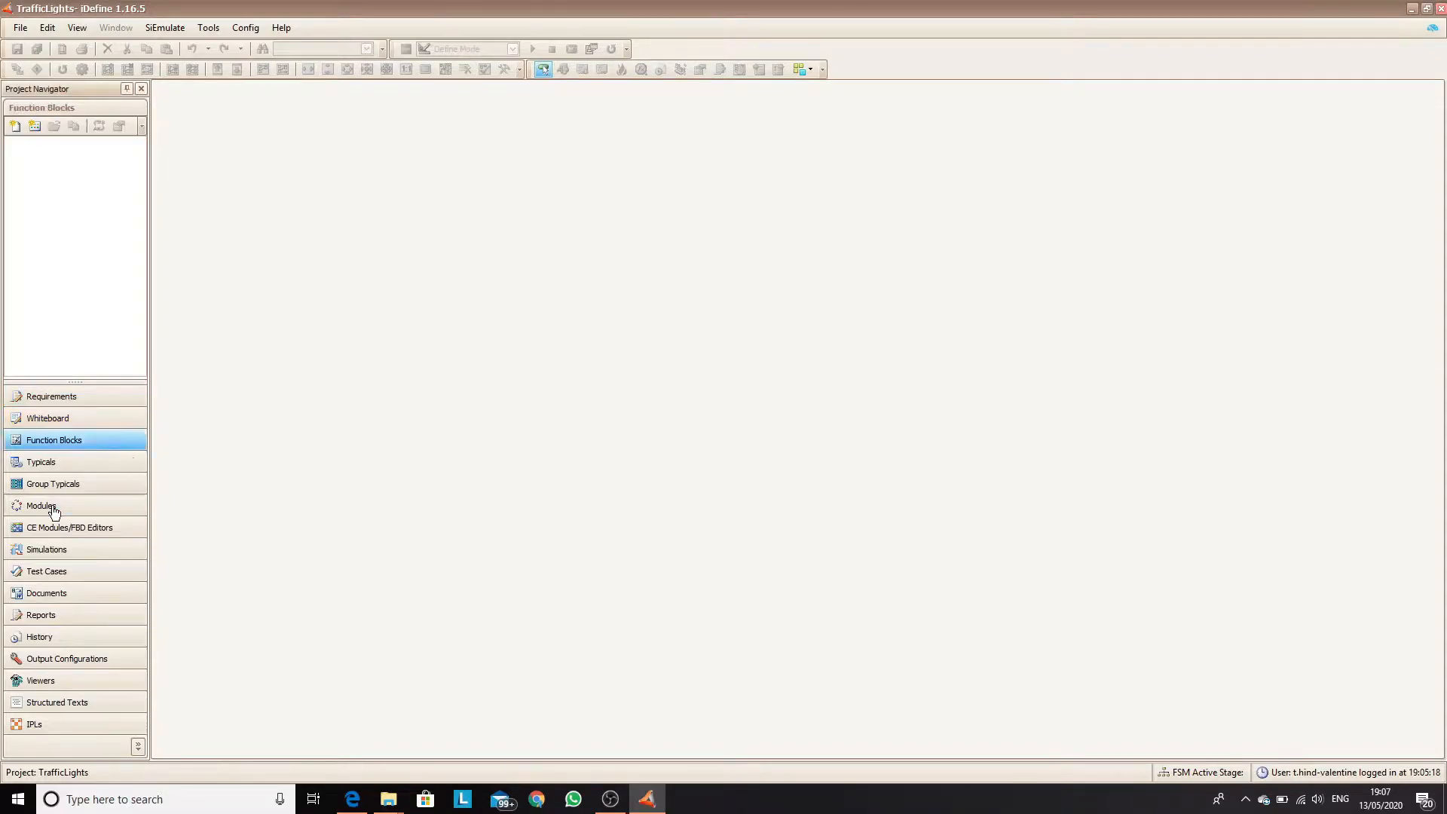
Start a new module named TrafficLightsChanging, described as 'The traffic light switching process.'.
left_click(48, 505)
left_click(14, 126)
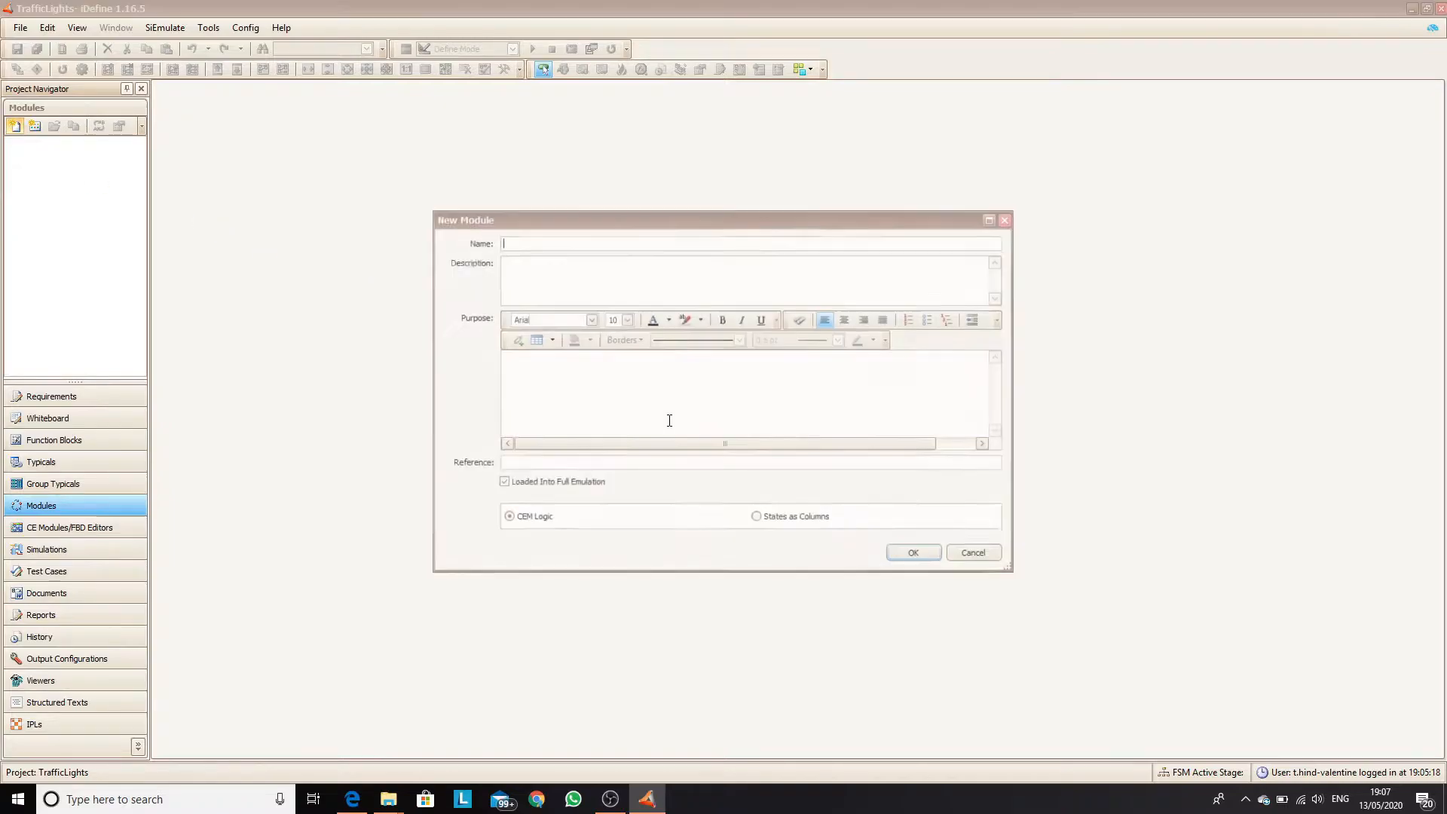
type("Tra")
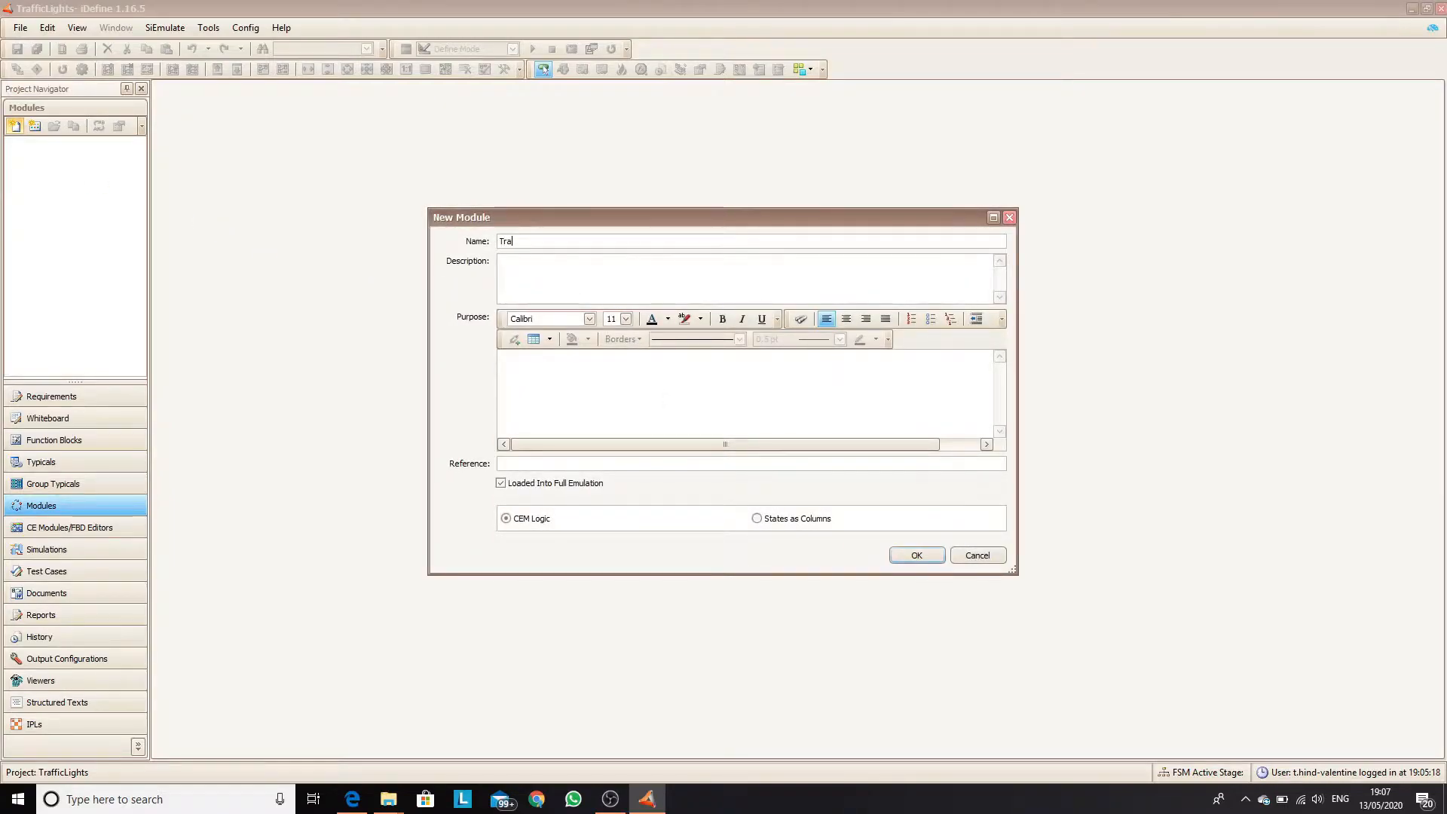
type("fficLightsChangThe traffic lig")
key("BackSpace")
key("BackSpace")
key("BackSpace")
key("BackSpace")
key("BackSpace")
key("BackSpace")
key("BackSpace")
key("BackSpace")
key("BackSpace")
key("BackSpace")
key("BackSpace")
type("module")
key("BackSpace")
key("BackSpace")
key("BackSpace")
key("BackSpace")
key("BackSpace")
key("BackSpace")
key("BackSpace")
key("BackSpace")
type("is module is the process of switch")
key("BackSpace")
key("BackSpace")
key("BackSpace")
key("BackSpace")
key("BackSpace")
key("BackSpace")
key("BackSpace")
key("BackSpace")
key("BackSpace")
key("BackSpace")
key("BackSpace")
key("BackSpace")
key("BackSpace")
key("BackSpace")
key("BackSpace")
key("BackSpace")
key("BackSpace")
type("light switching process.")
Write the purpose explaining the RED, RED and AMBER, GREEN timing sequence.
left_click(557, 381)
type("The lights")
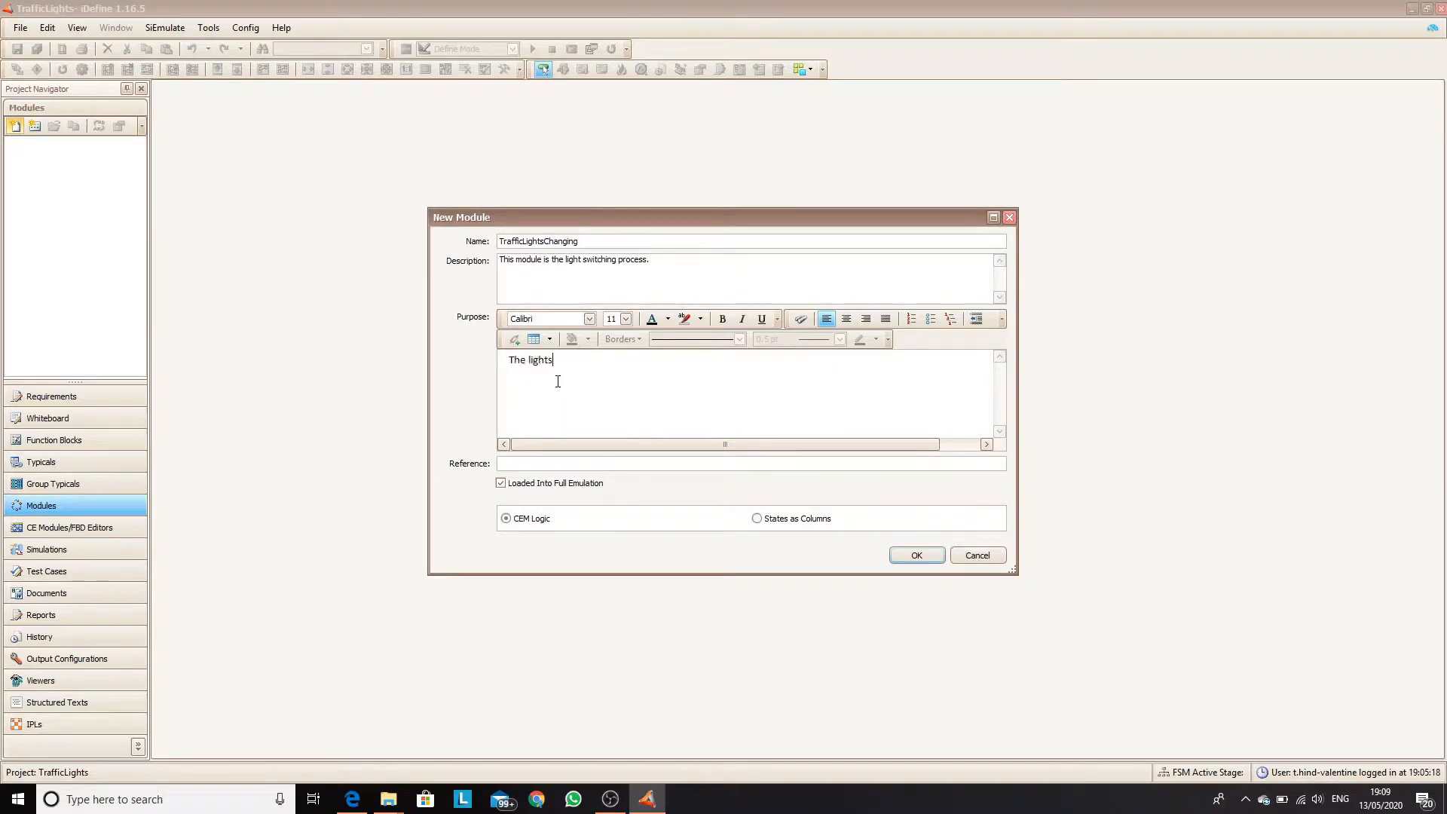
type(" start in RED. Once a thr")
key("BackSpace")
key("BackSpace")
key("BackSpace")
key("BackSpace")
key("BackSpace")
type("30 seconds has passed the lights will transition form RED to RED and AMBER. Then after another 3 seconds they will transition to GREEN.")
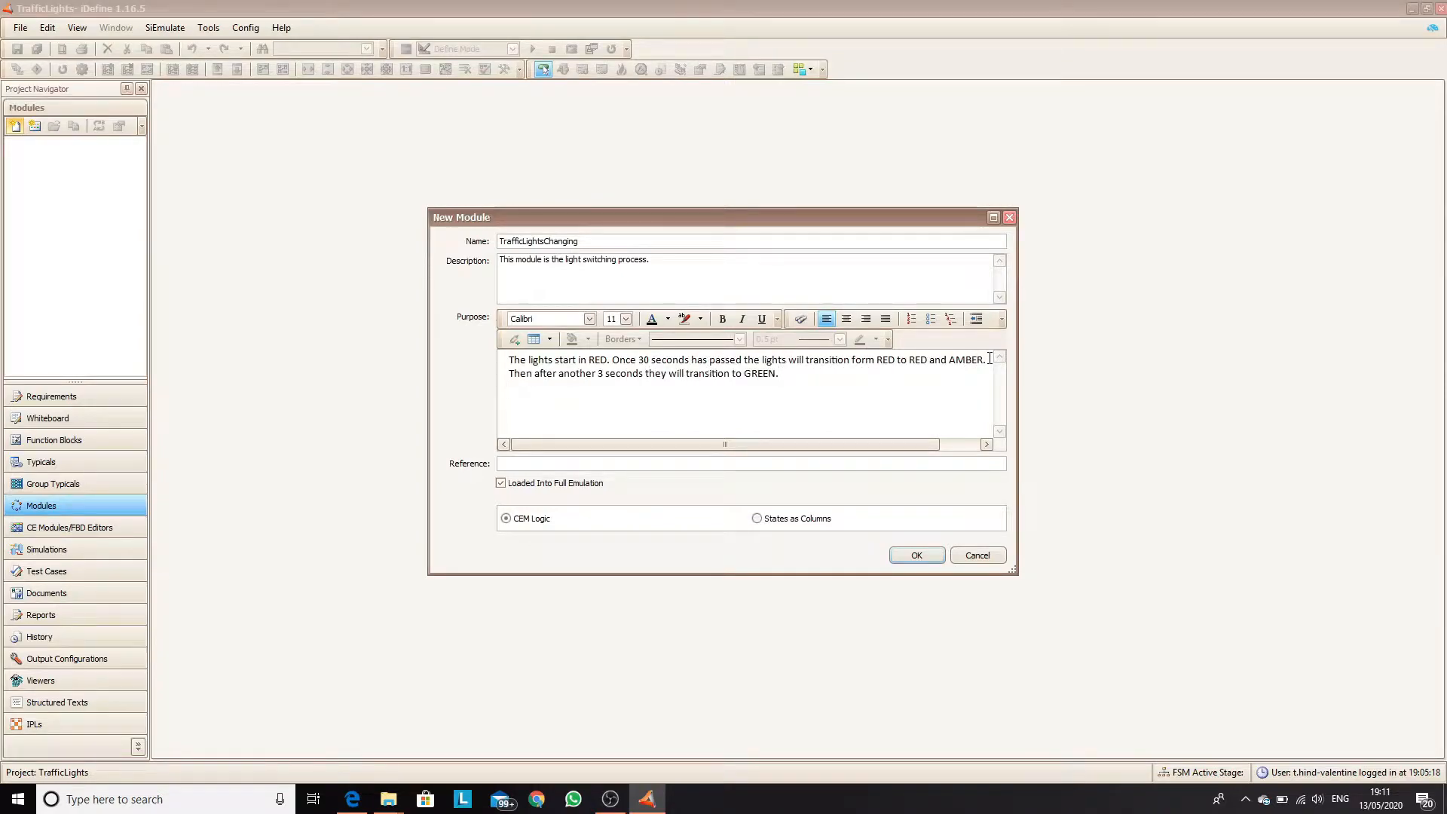
key("Return")
type("While in GREEN a timer is started for 30 seconds. When this")
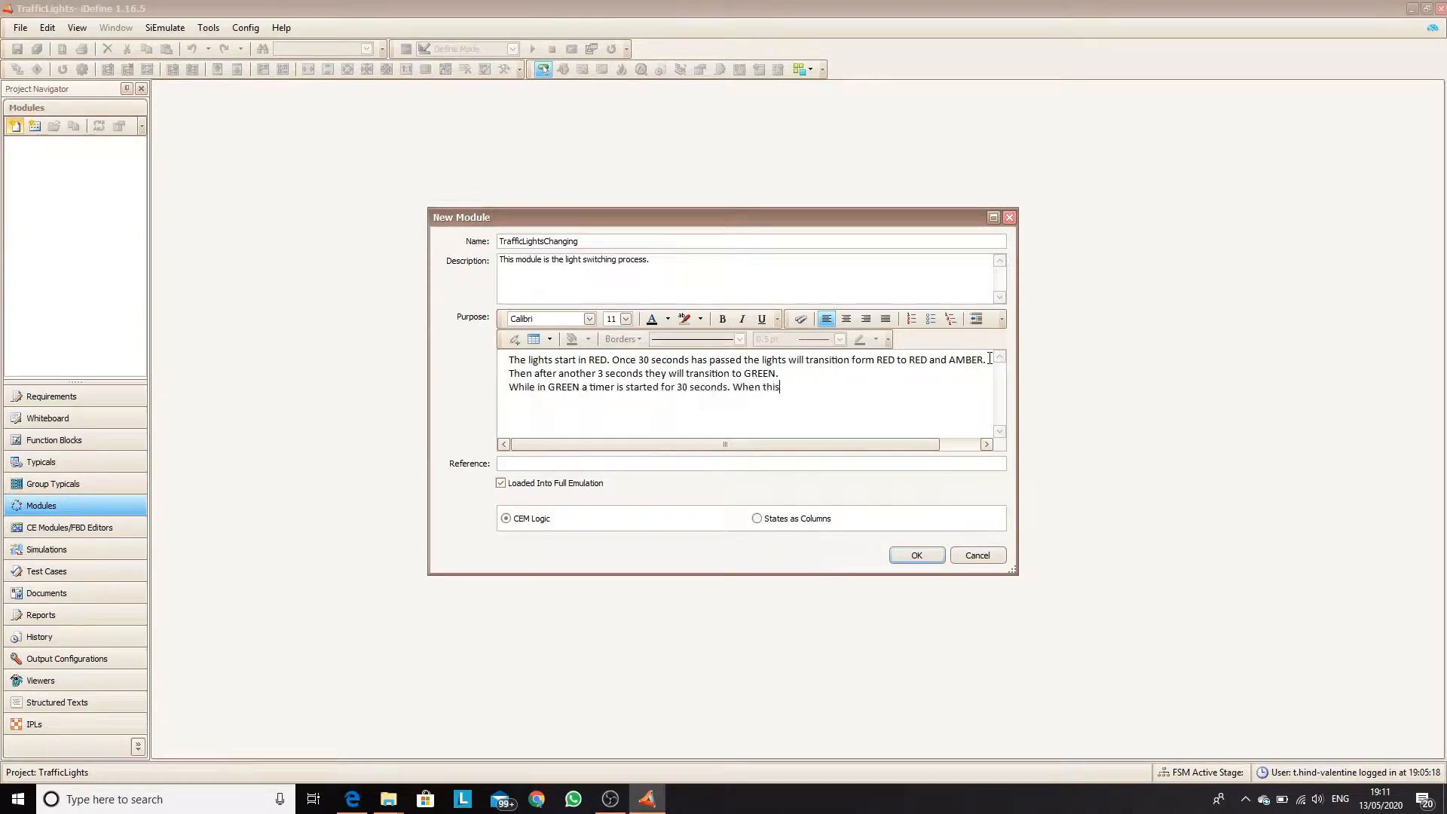
type(" has elapsed the lights will transition to AMBER only and then after a further 3 seconds they will transition to RED only.")
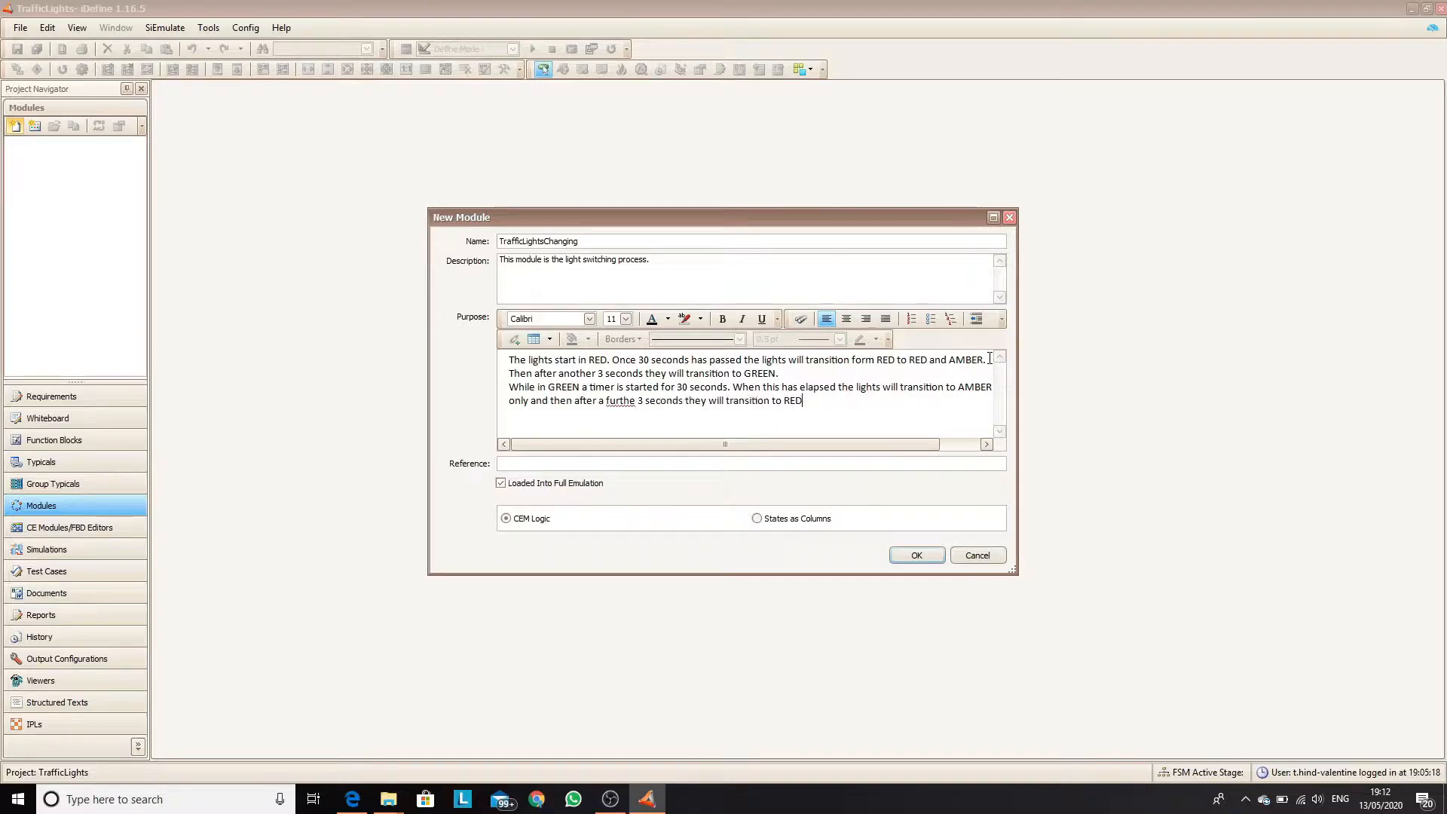
Correct the purpose wording and create the TrafficLightsChanging module.
left_click(895, 359)
type("only")
left_click(607, 358)
type("only")
left_click(615, 401)
type("r")
left_click(843, 407)
key("ctrl+z")
key("ctrl+z")
key("ctrl+z")
key("ctrl+z")
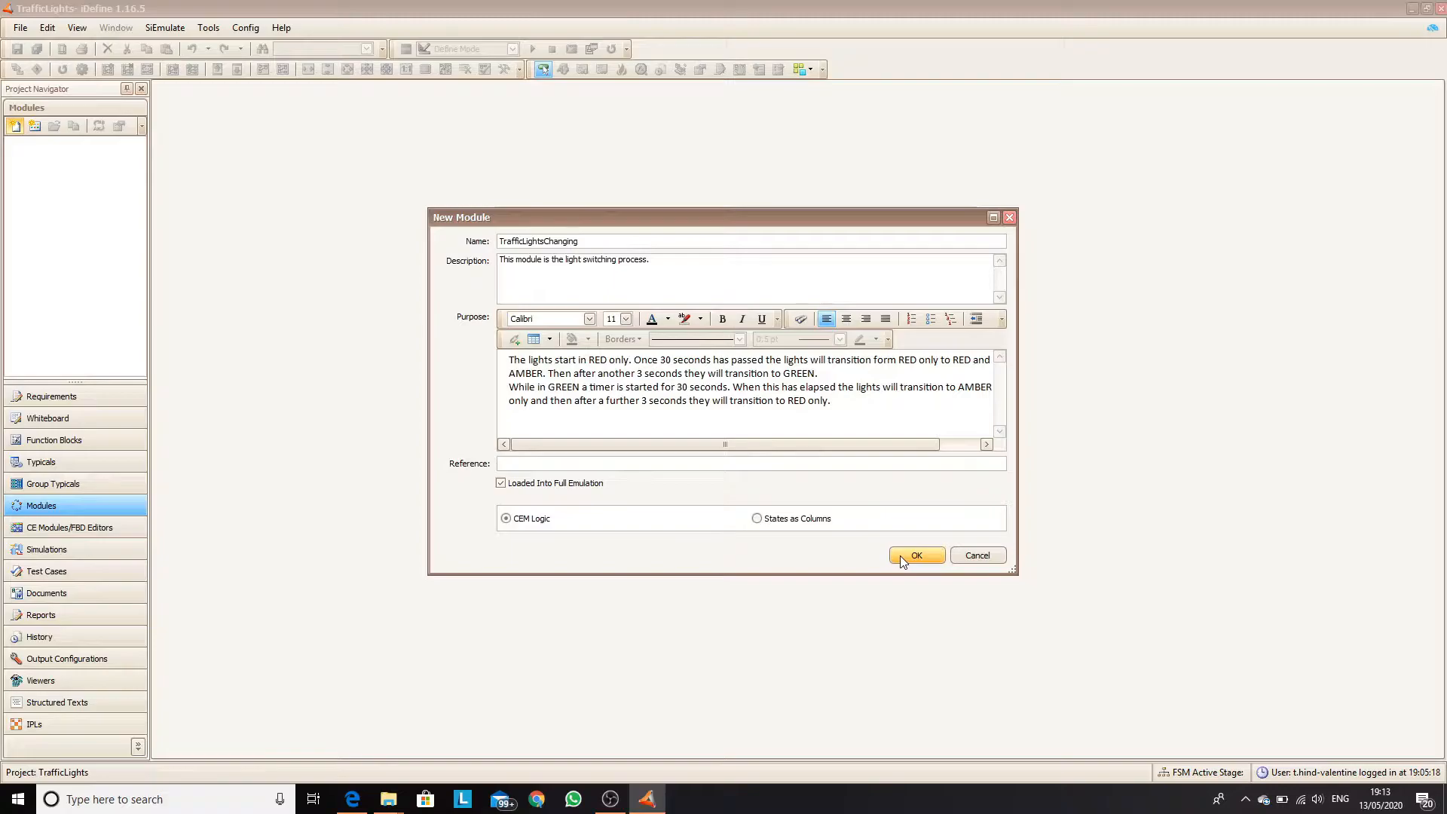
left_click(903, 557)
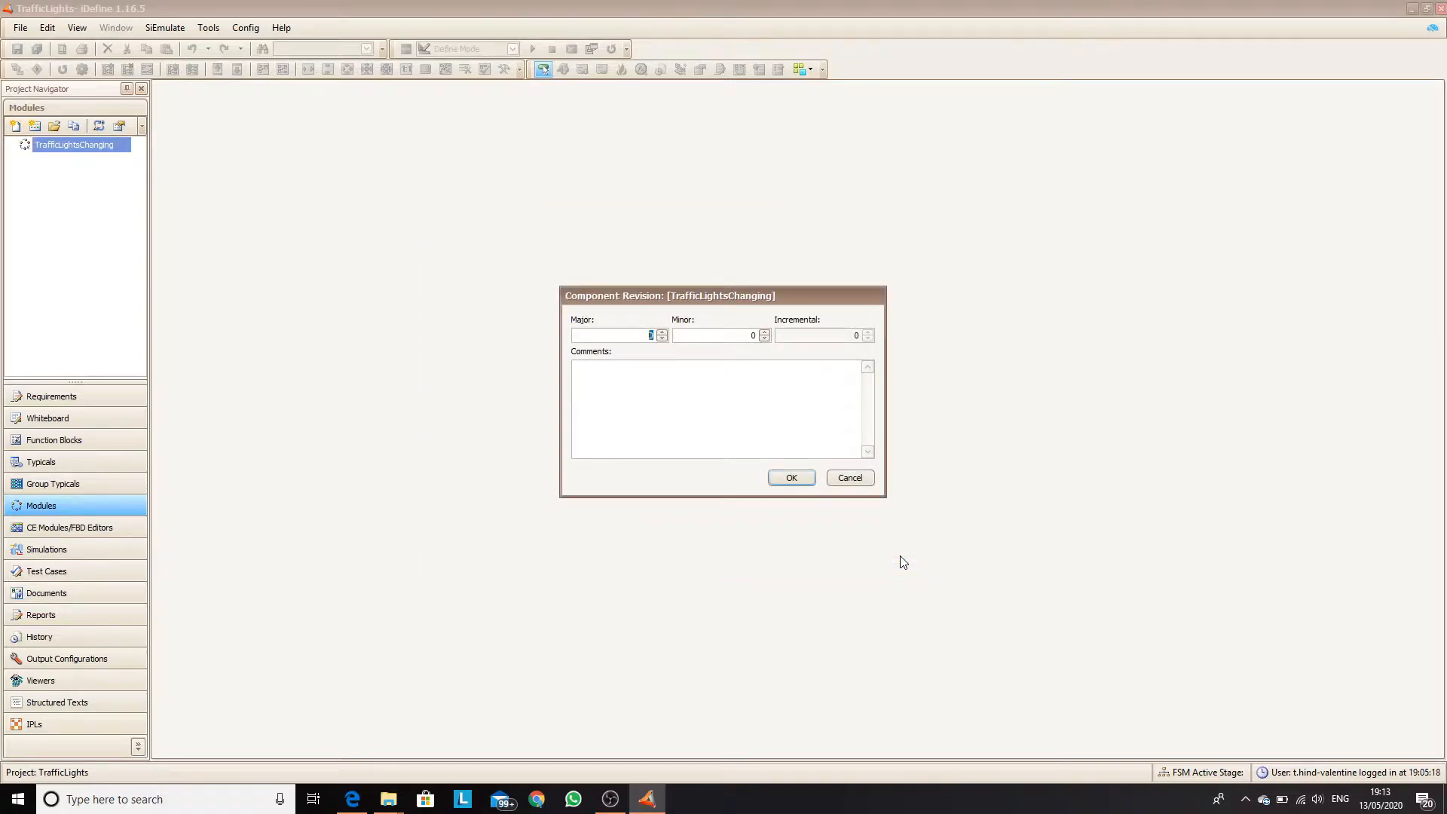
Accept the initial revision and title the drawing sheet 'Traffic Lights State Module'.
left_click(795, 477)
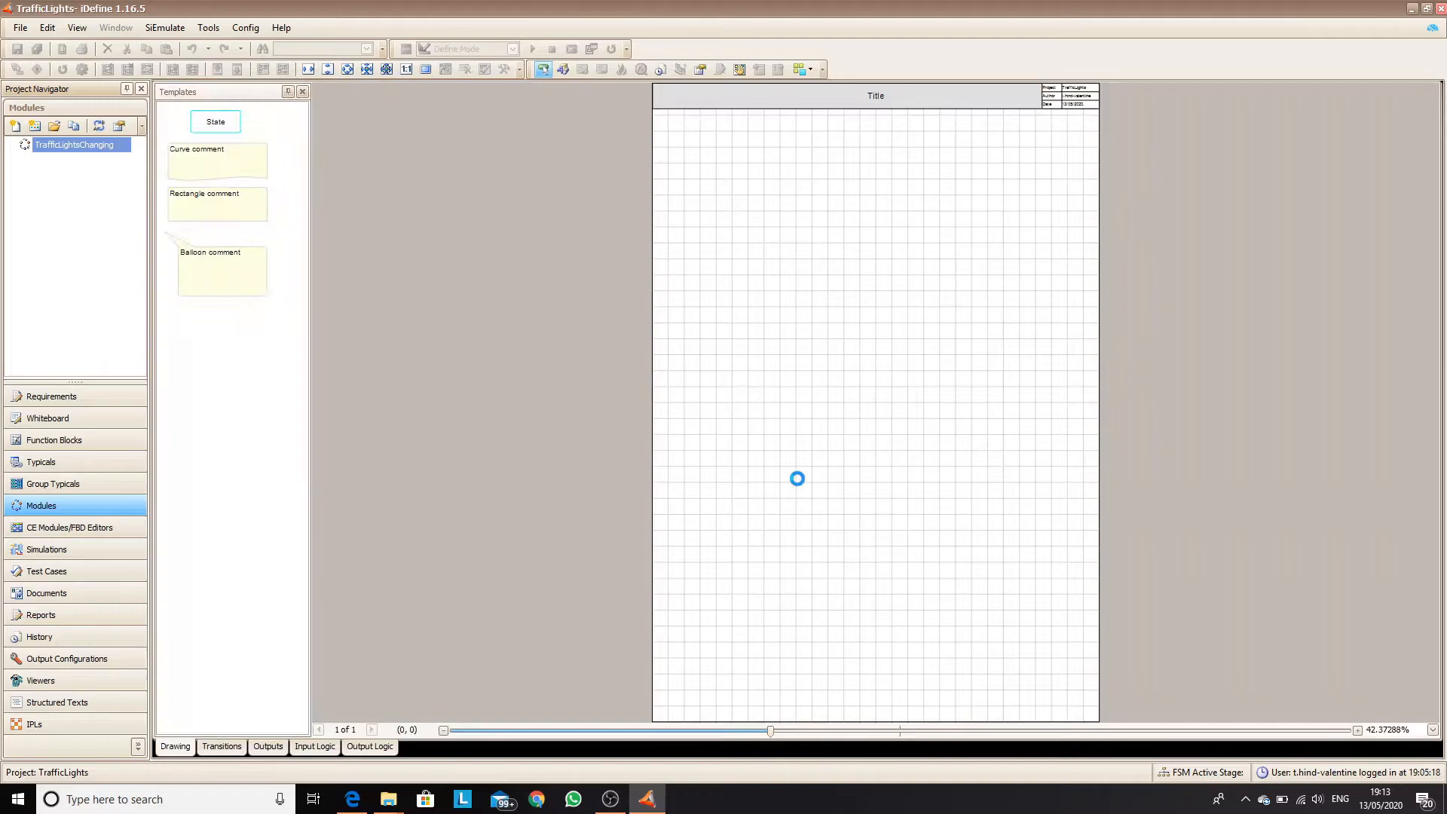
double_click(875, 115)
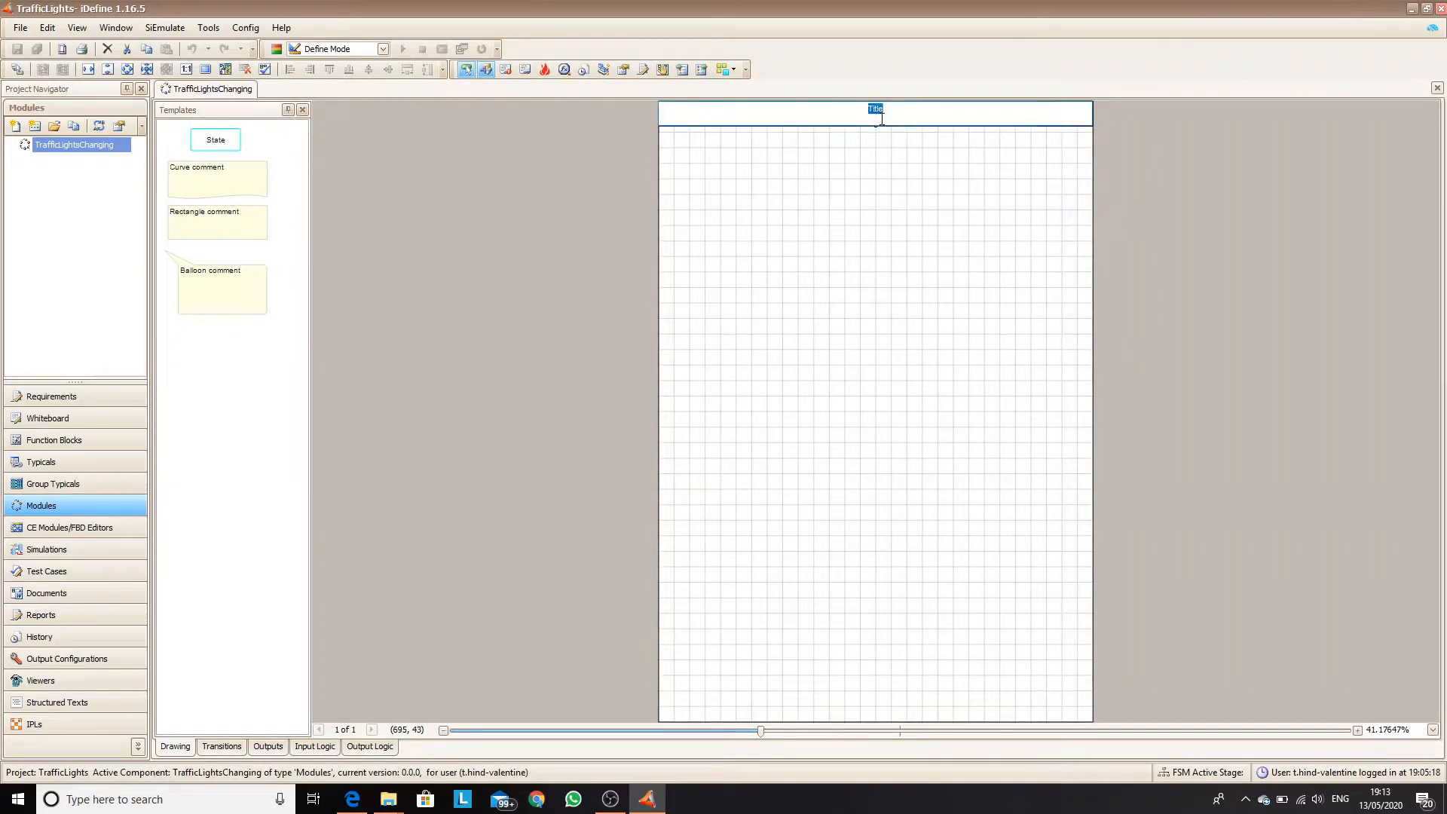
type("Traffic Lights State Module")
left_click(985, 224)
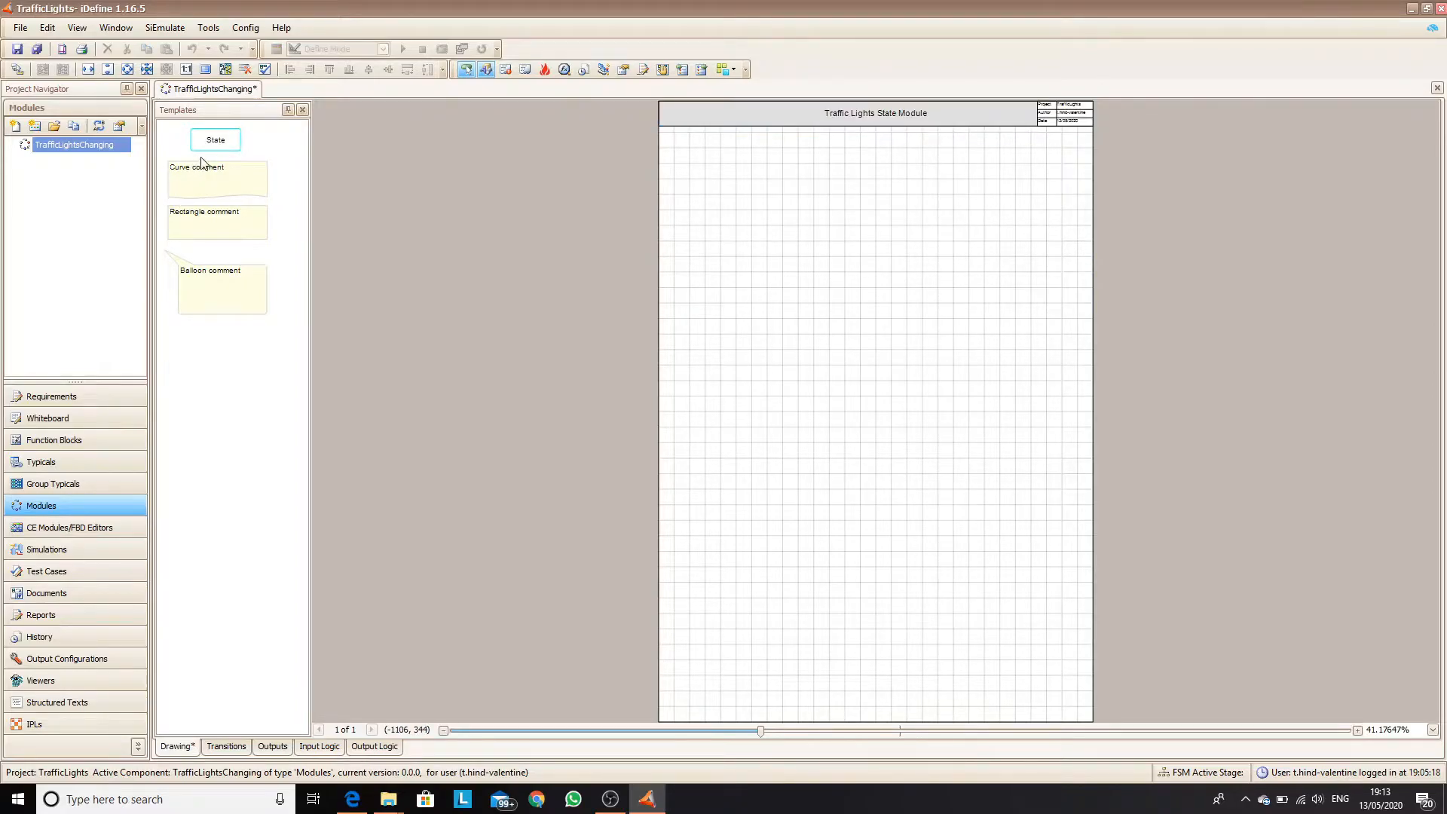
Add the first state near the top of the sheet and name it RED.
left_click_drag(211, 148, 875, 179)
scroll(875, 179, "up", 3)
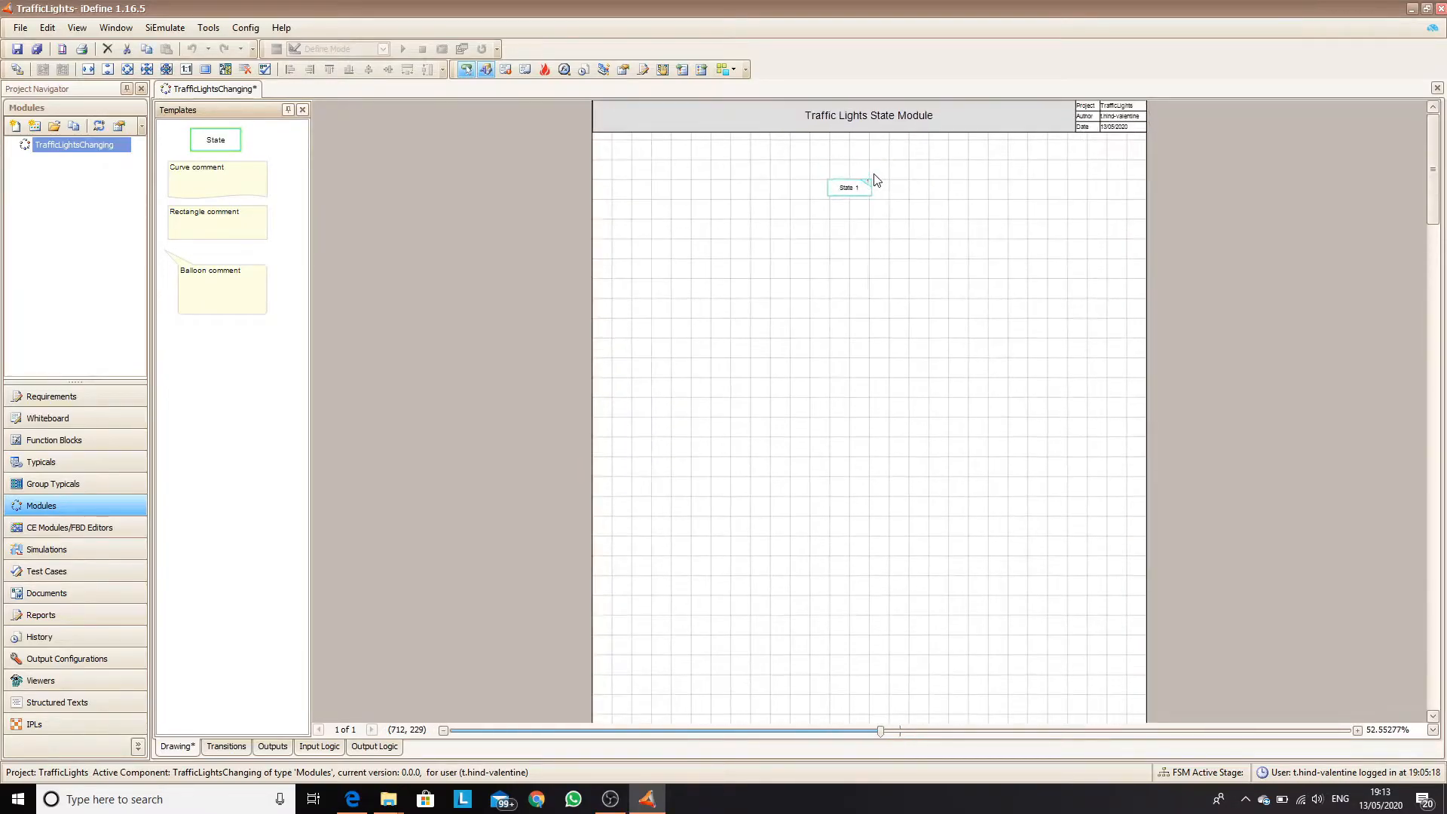
scroll(875, 180, "up", 4)
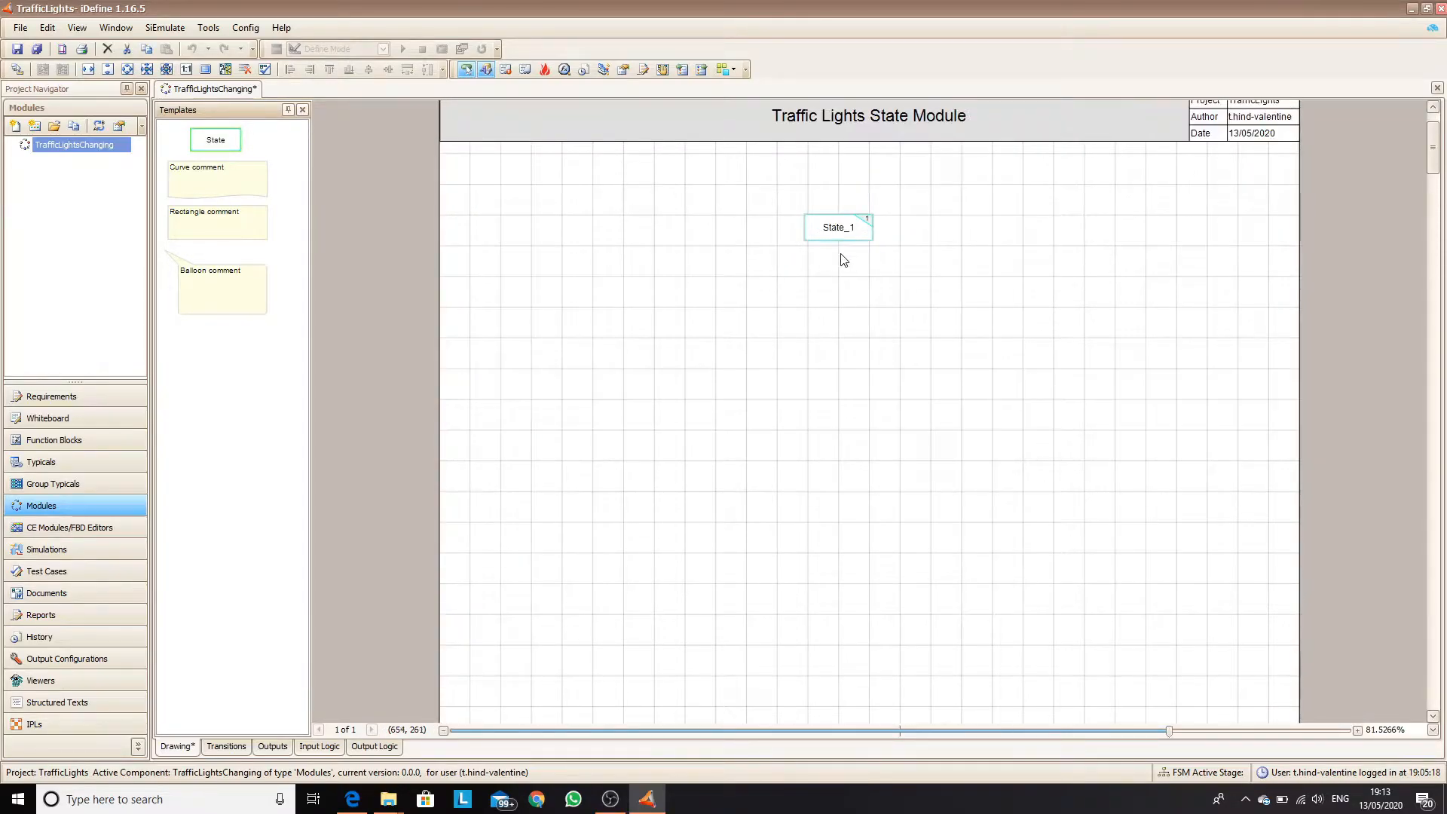
right_click(844, 260)
left_click(814, 260)
scroll(815, 260, "up", 2)
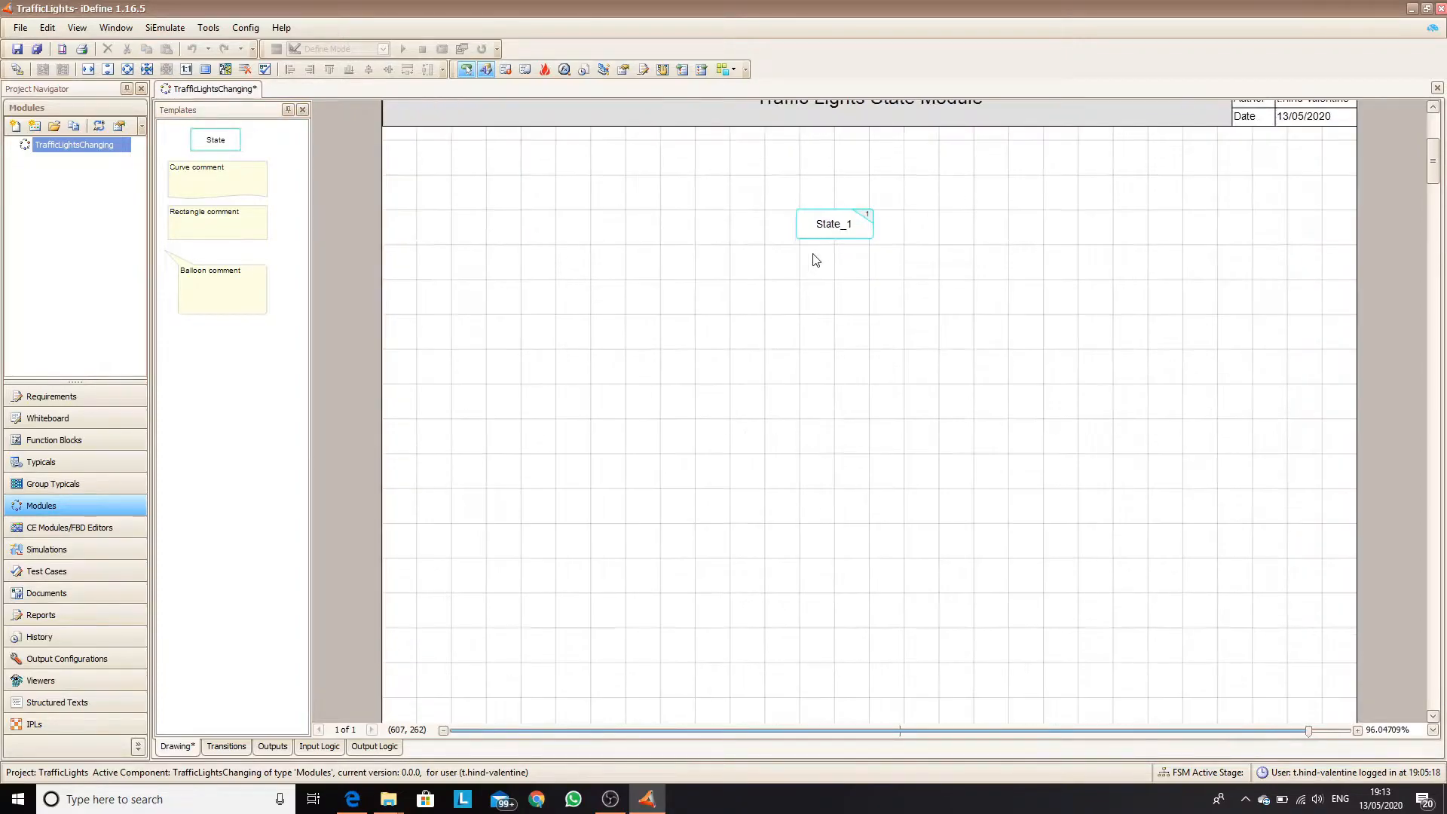
double_click(820, 223)
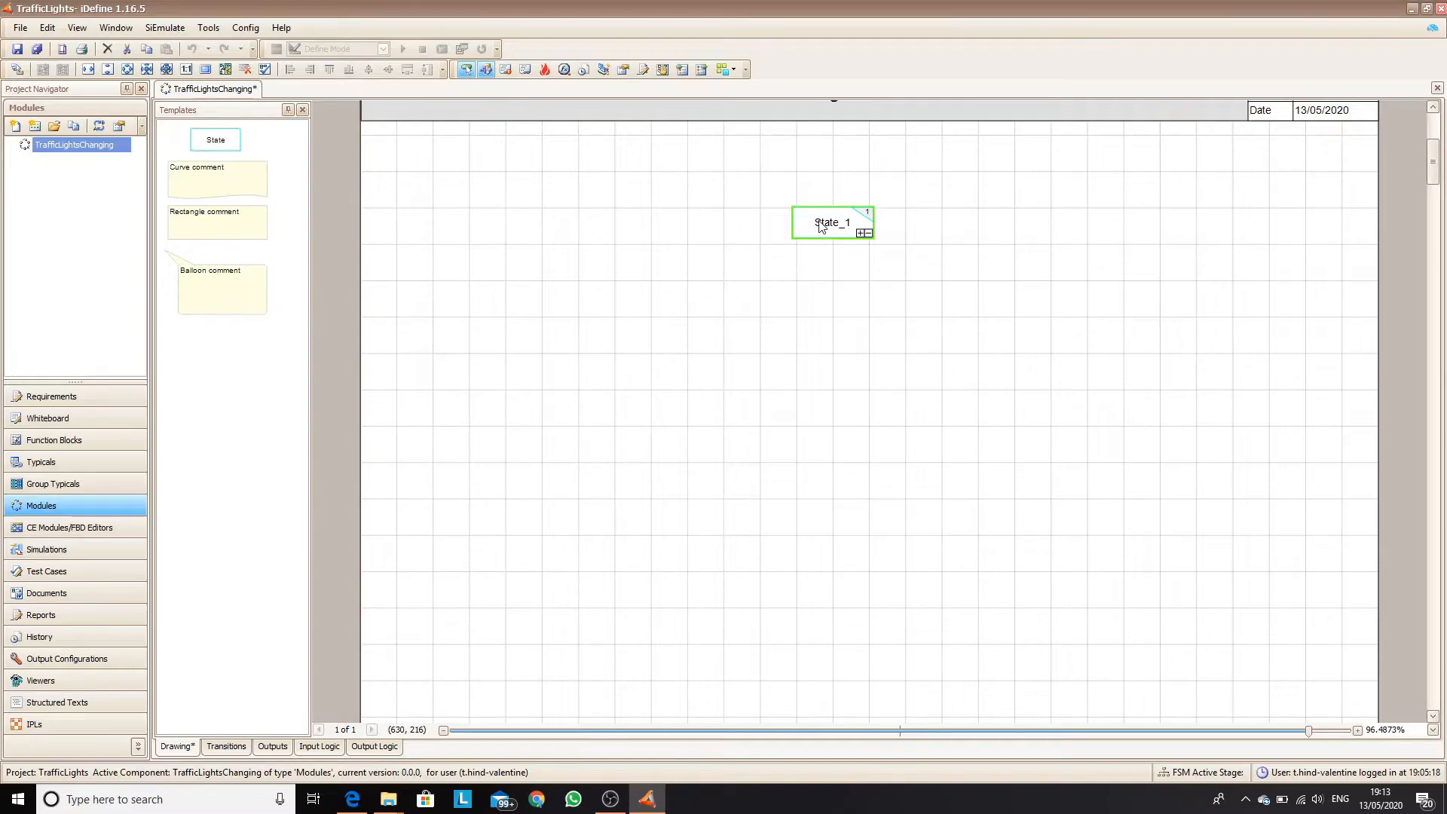
type("RED")
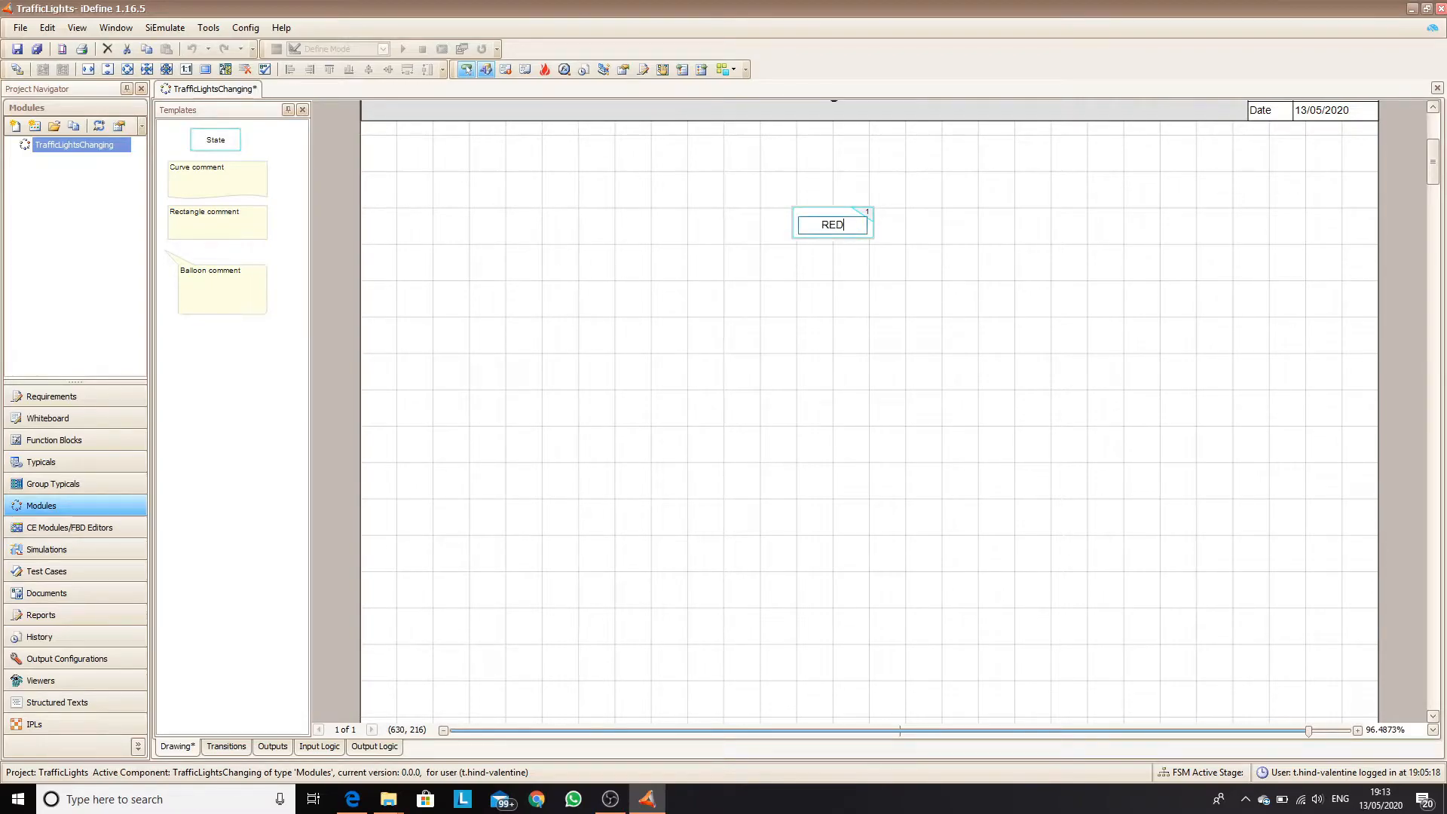
left_click(934, 243)
Duplicate RED below-left of it and rename the copy RED_AMBER.
left_click(842, 225)
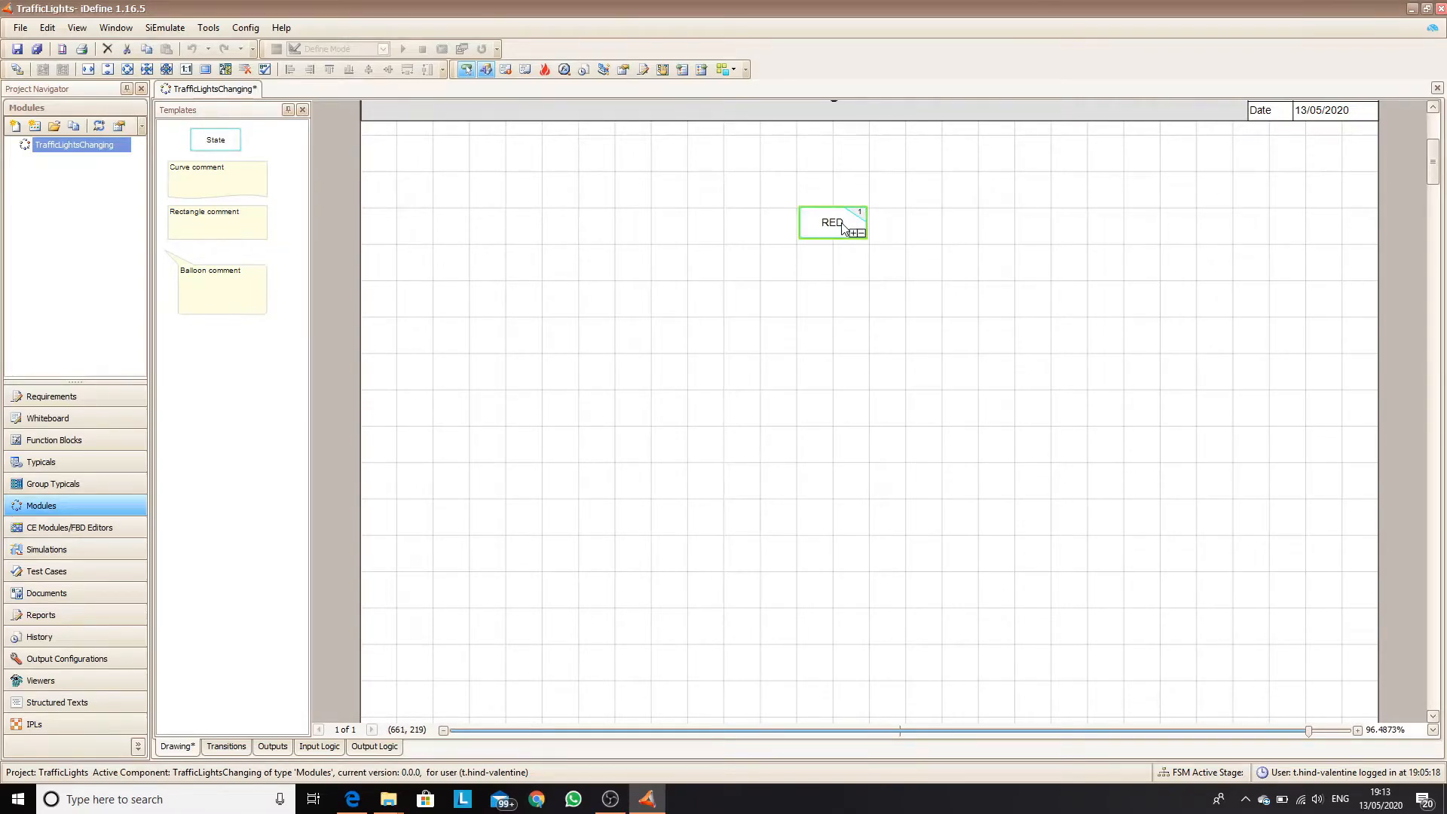
key("ctrl+c")
key("ctrl+v")
left_click_drag(843, 229, 723, 295)
double_click(723, 296)
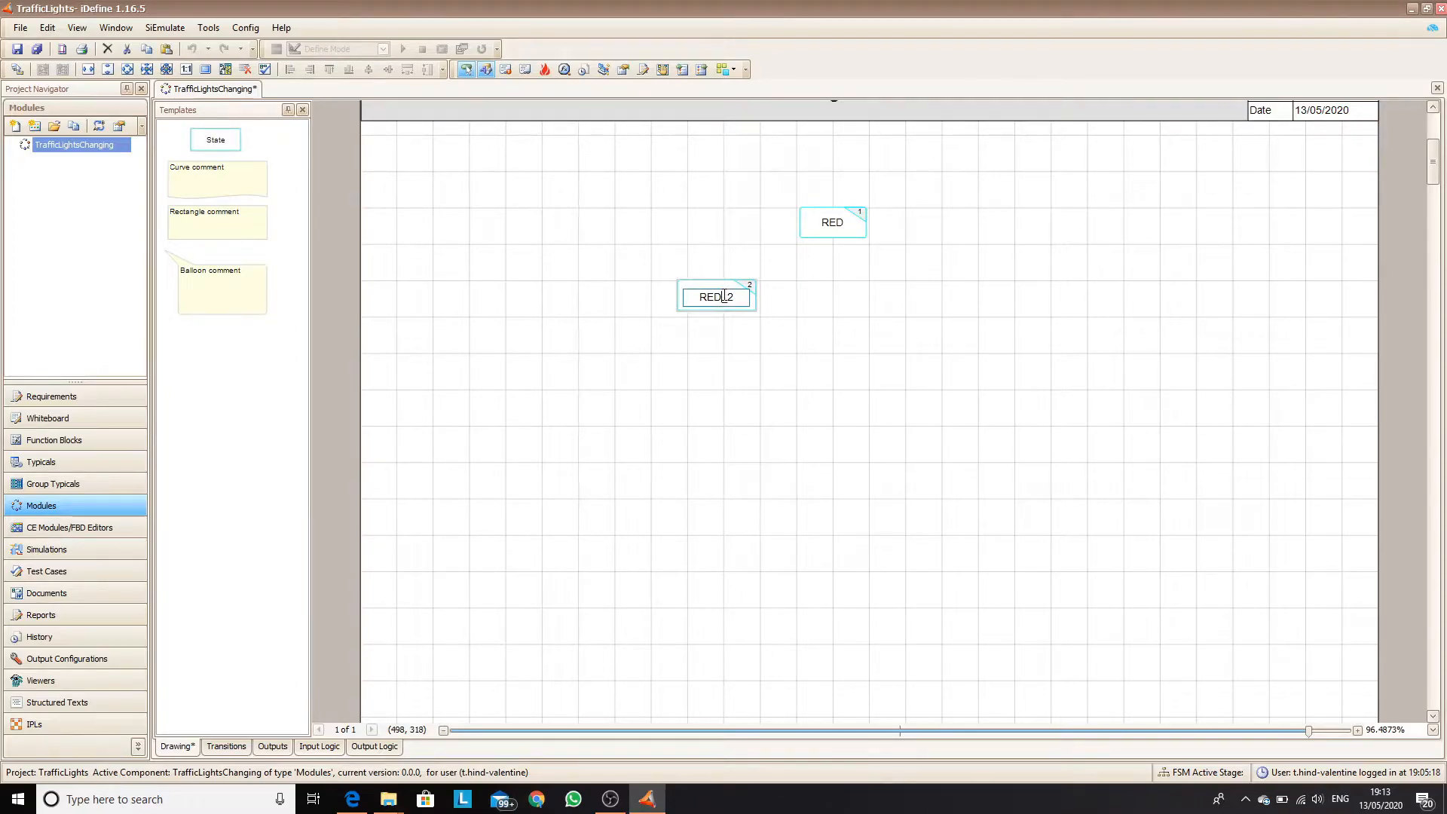
double_click(724, 296)
type("RED_AMBER")
left_click(682, 371)
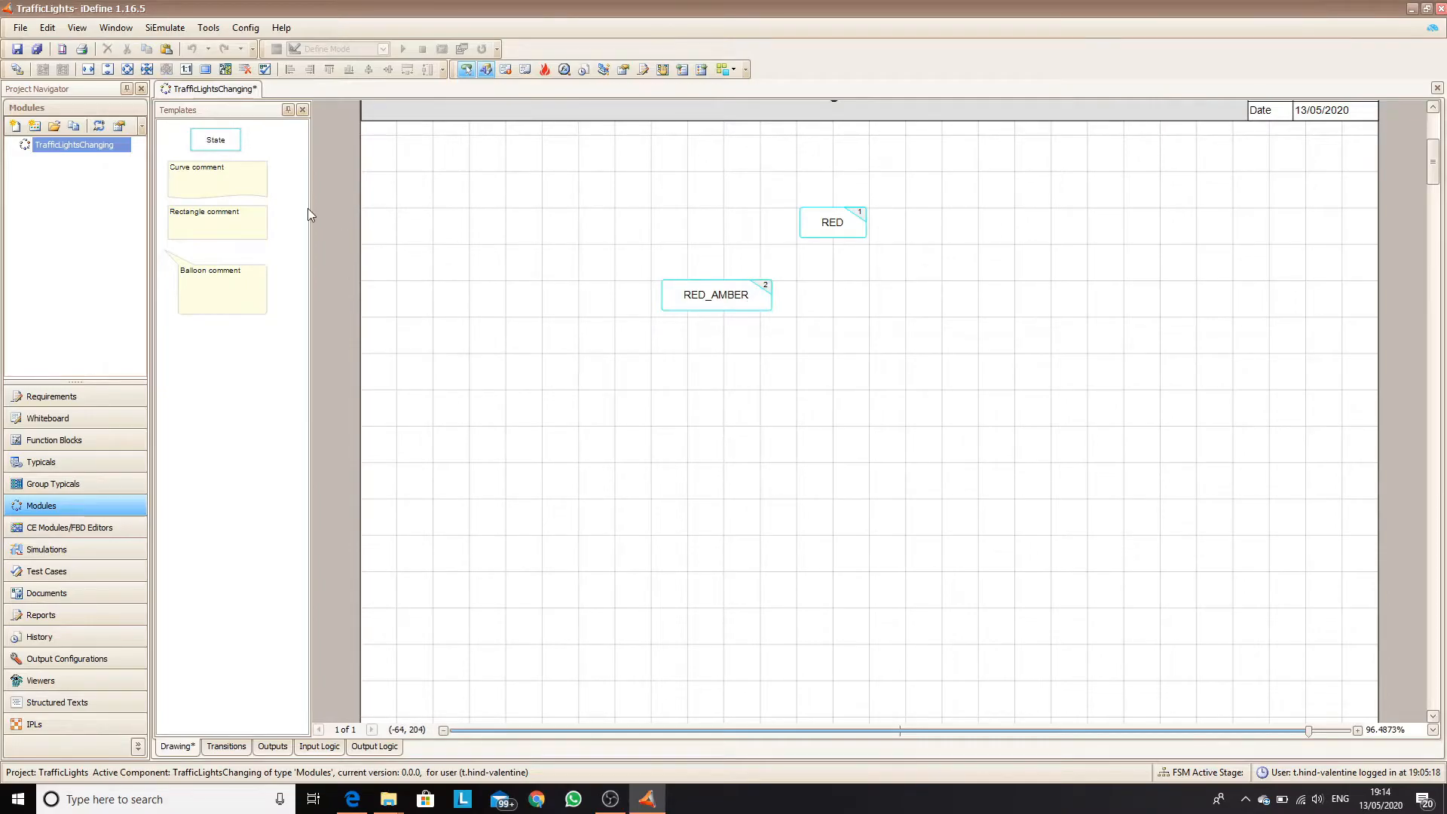
Add GREEN and AMBER states, then draw transition T1_2 from RED to RED_AMBER.
left_click_drag(238, 152, 859, 364)
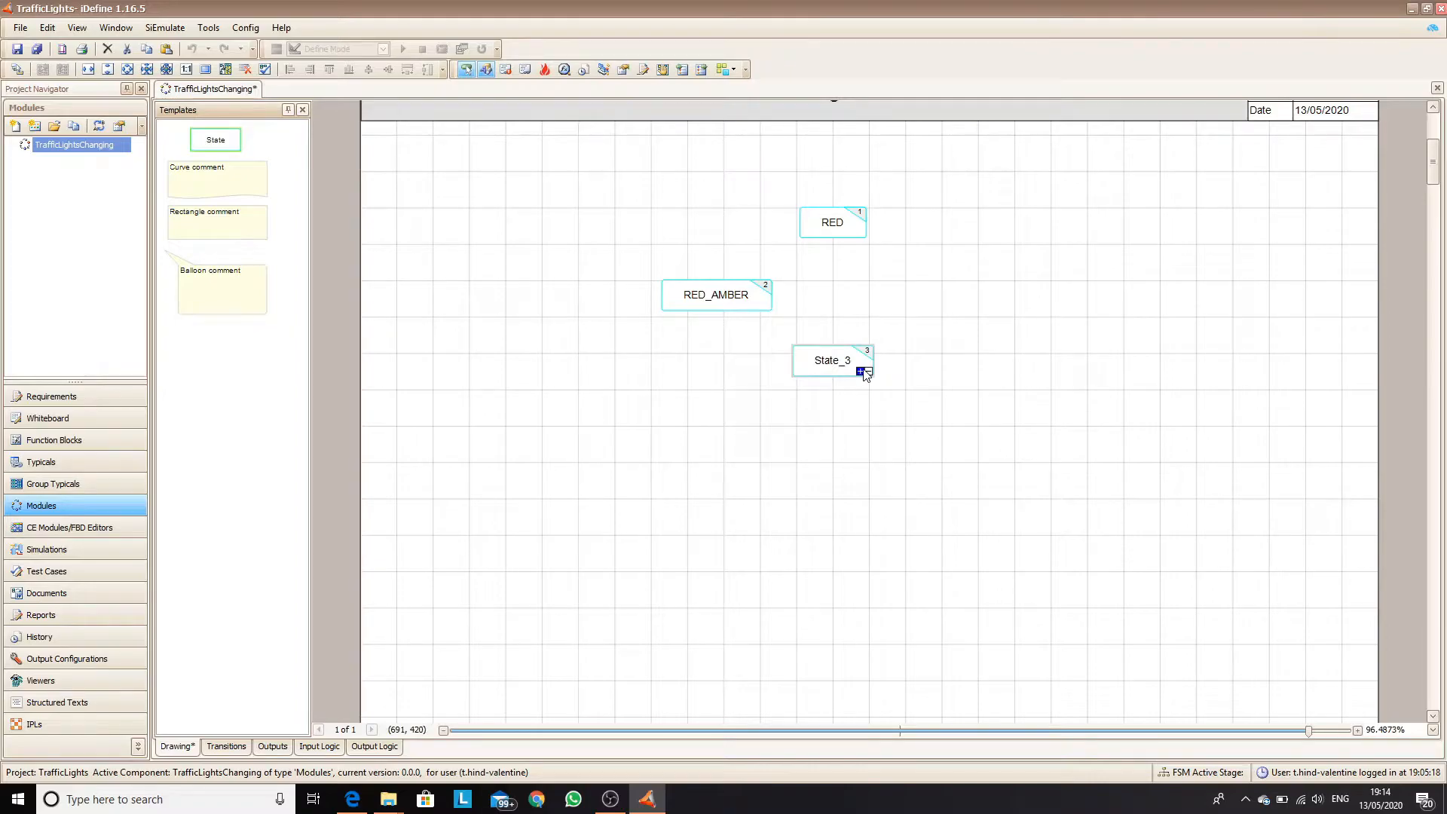
double_click(839, 365)
type("GREEN")
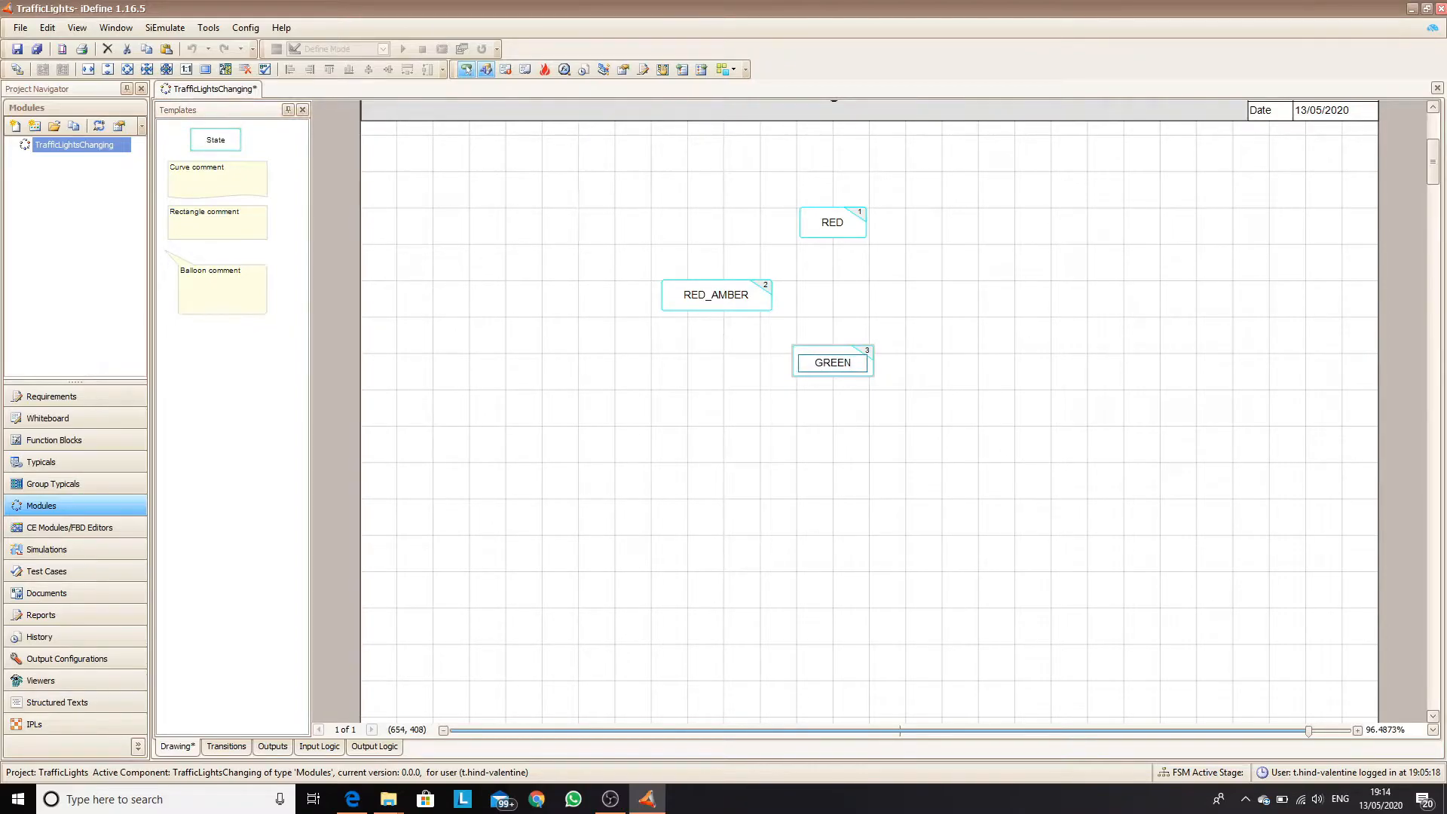
left_click(967, 357)
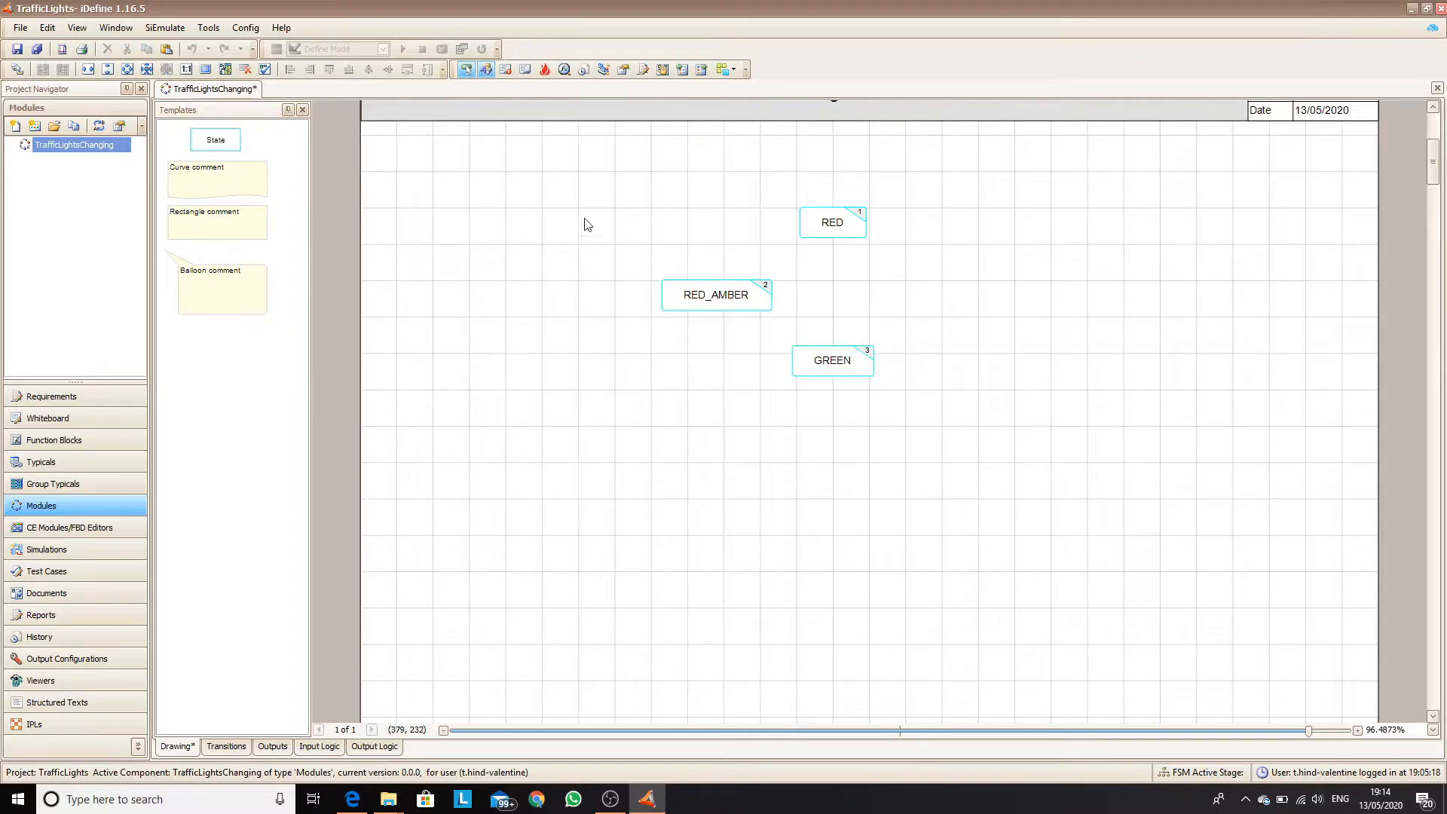
left_click_drag(203, 144, 928, 292)
double_click(928, 290)
type("AMBER")
left_click(973, 386)
mouse_move(803, 233)
left_mouse_down()
mouse_move(694, 265)
mouse_move(694, 287)
mouse_move(805, 366)
mouse_move(911, 304)
mouse_move(859, 249)
mouse_move(829, 245)
left_mouse_up()
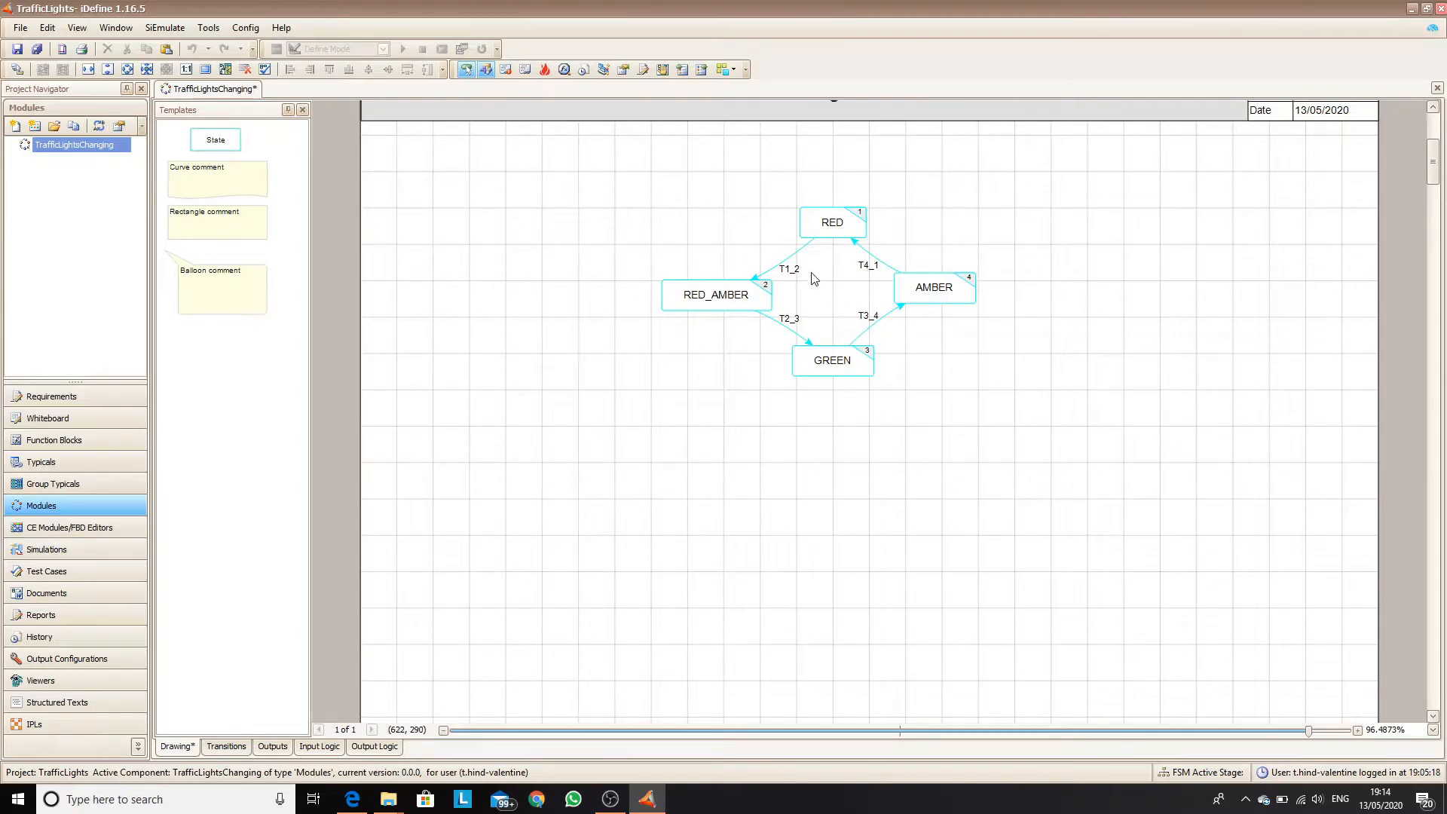
Place a one-line 'After 30 seconds' balloon comment left of RED.
left_click_drag(207, 283, 786, 268)
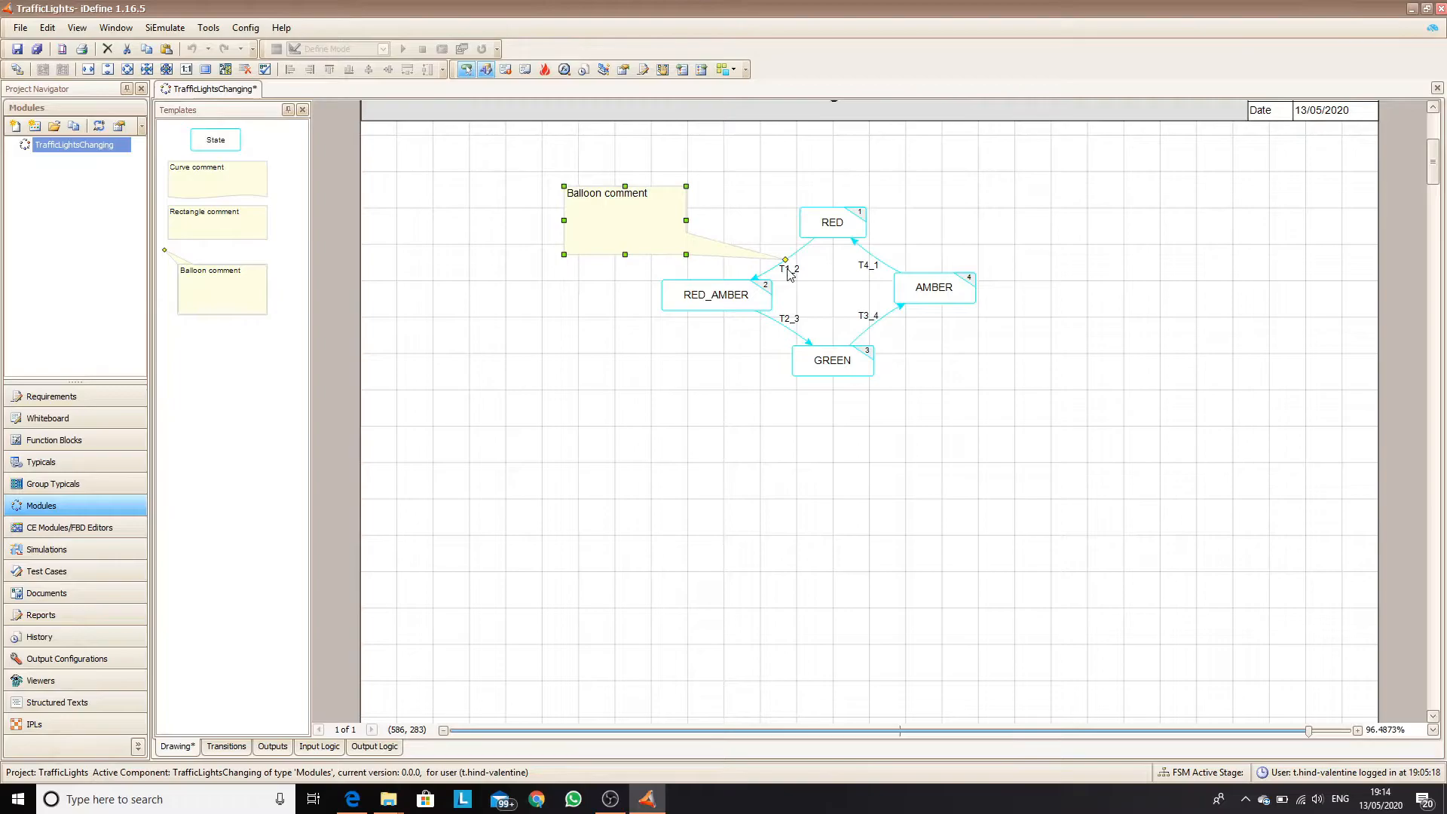
double_click(630, 217)
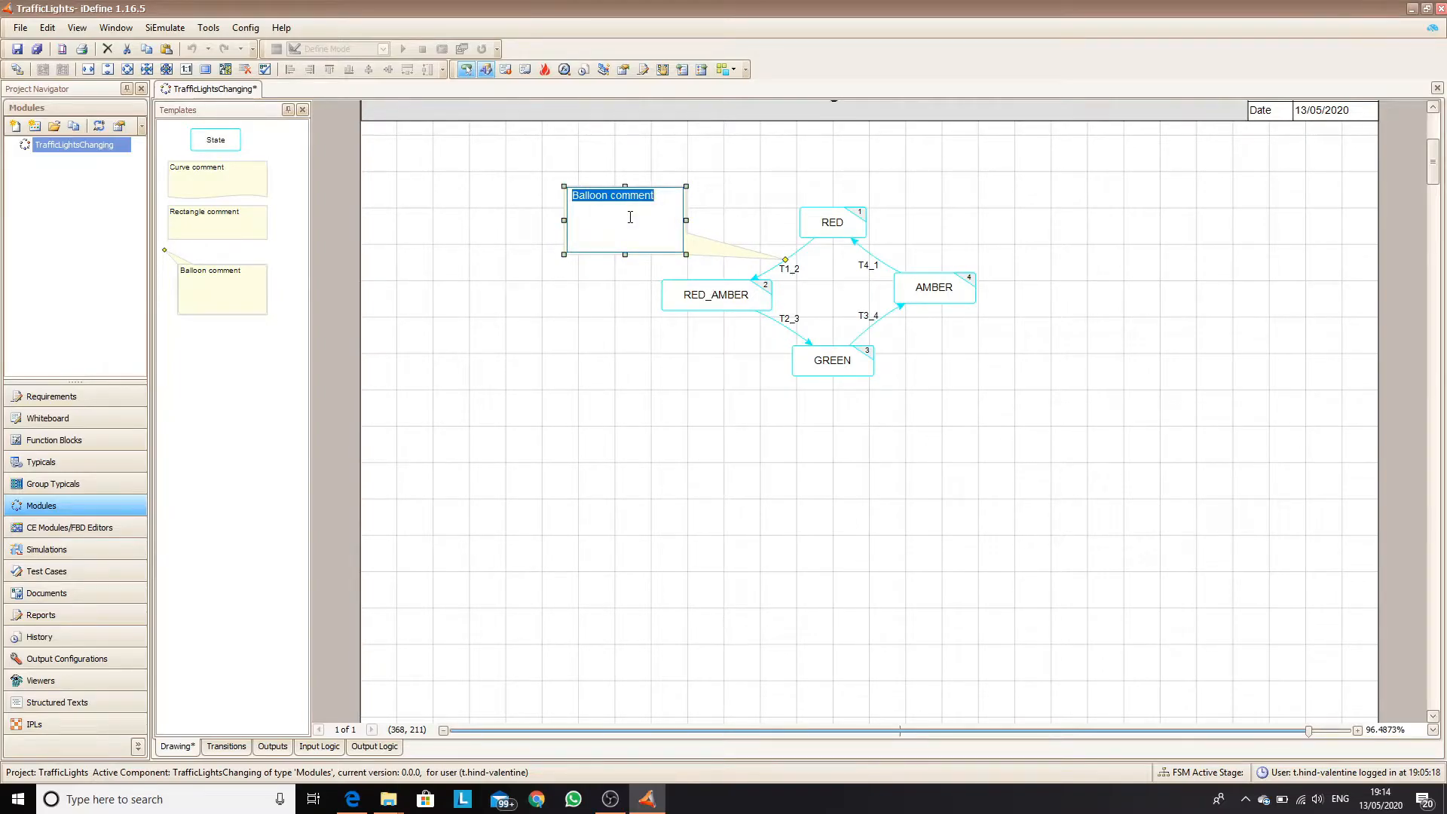
type("after 30 secons")
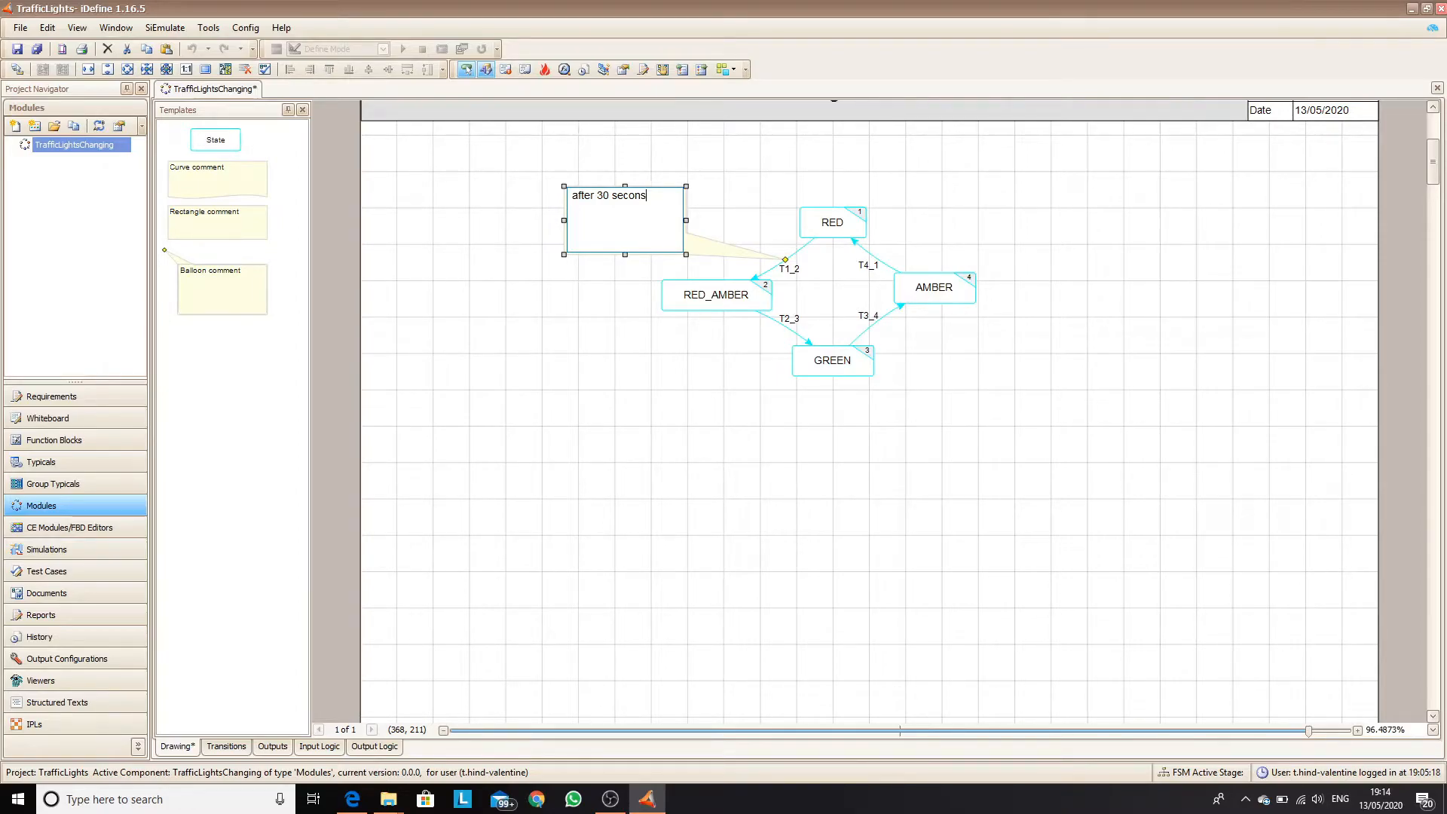
type("ds OR")
key("BackSpace")
key("BackSpace")
key("BackSpace")
left_click(579, 196)
key("BackSpace")
type("A")
left_click(633, 315)
left_click(632, 259)
left_click_drag(626, 254, 626, 208)
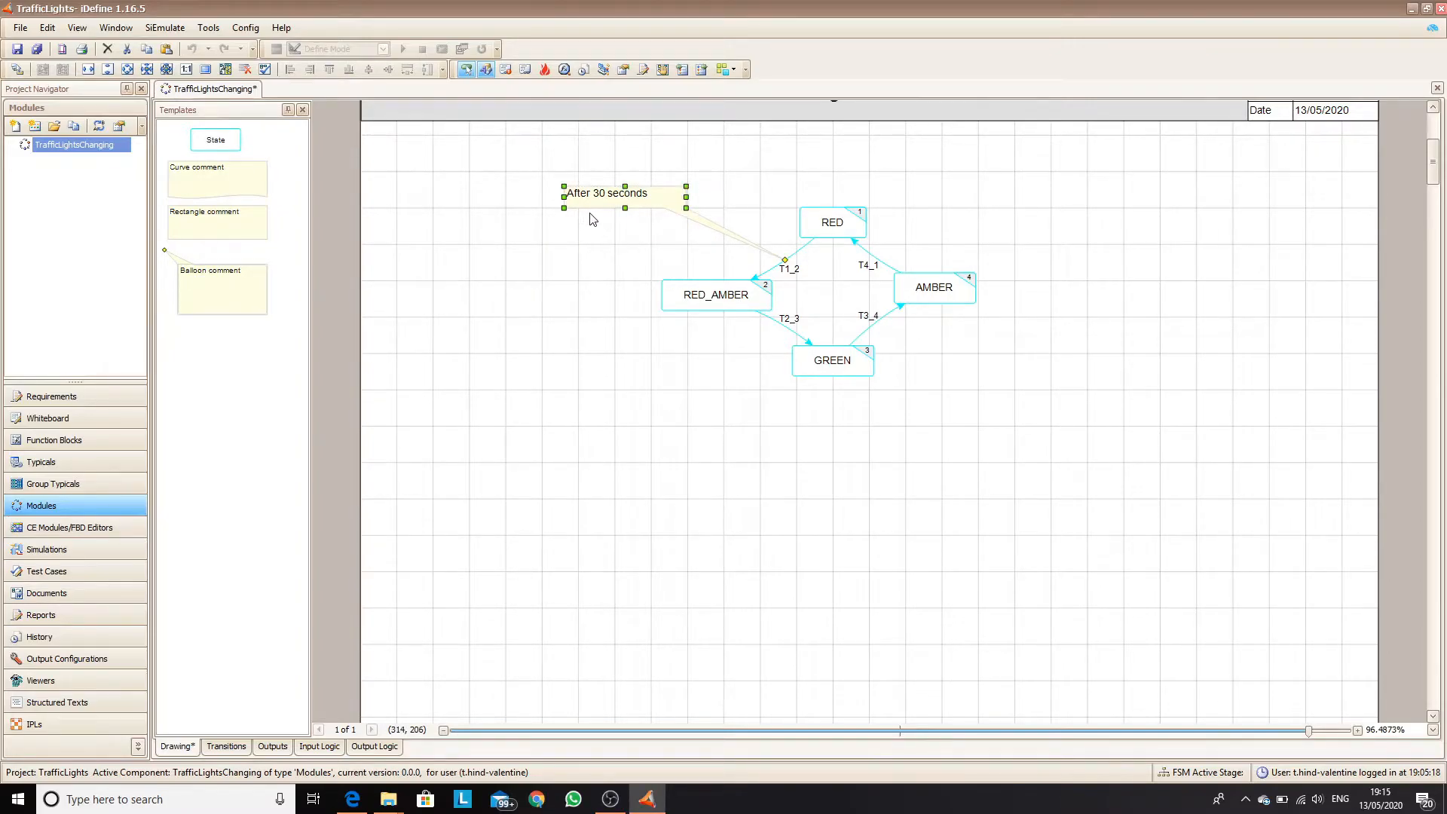
Copy the comment below the diagram, attach it to T2_3, reword to 'after 3 seconds'.
left_click_drag(603, 212, 759, 424)
left_click_drag(704, 385, 786, 325)
double_click(768, 413)
double_click(764, 413)
left_click(767, 413)
left_click_drag(812, 413, 654, 422)
type("after 3 seconds")
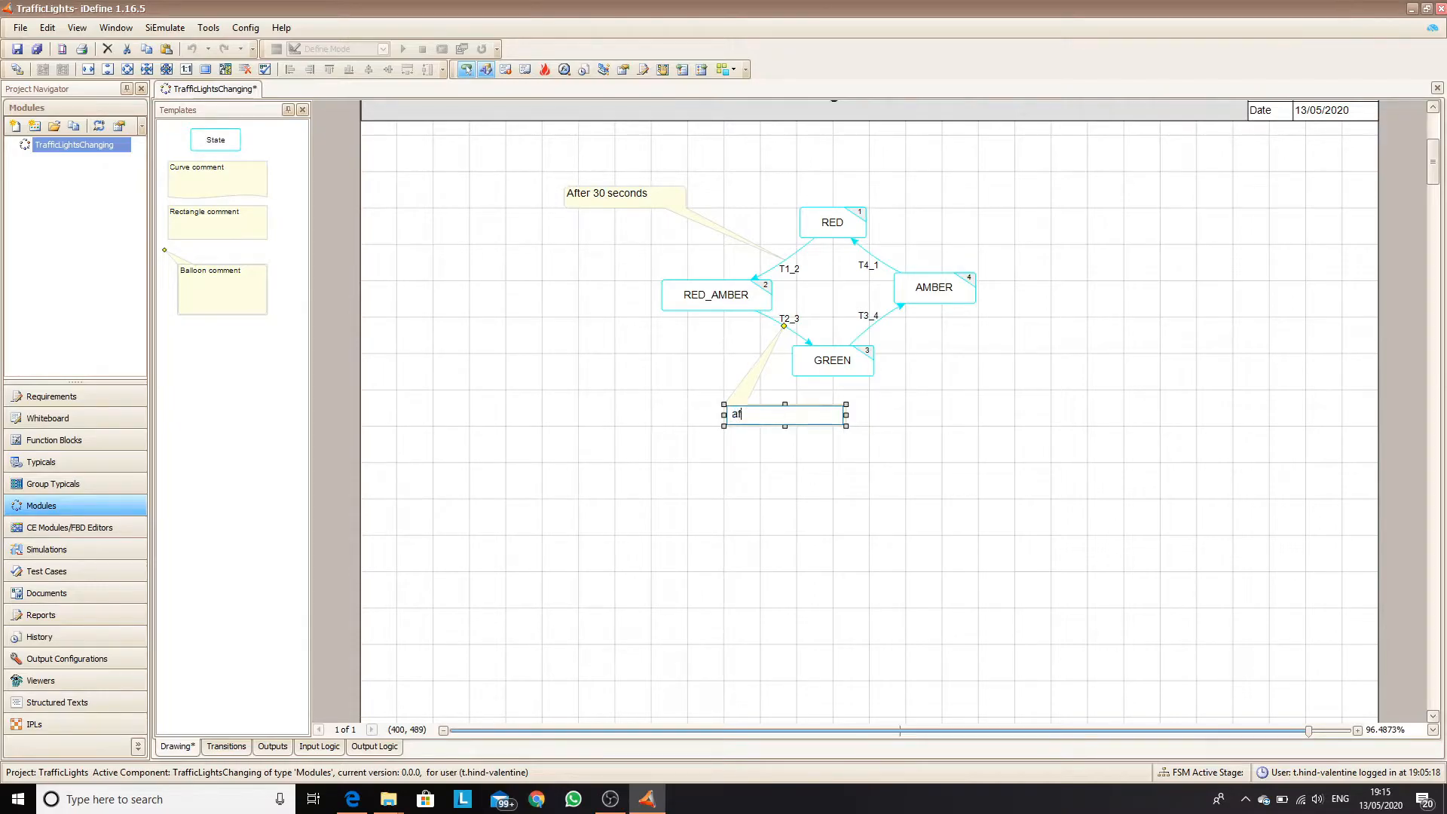
left_click(654, 423)
Attach an 'After 30 seconds' copy to T3_4 and an 'after 3 seconds' copy to T4_1.
left_click(166, 50)
left_click_drag(634, 208, 998, 353)
left_click_drag(916, 320, 874, 324)
left_click(801, 413)
left_click(147, 49)
left_click(165, 50)
left_click_drag(802, 424, 1029, 238)
left_click_drag(948, 203, 874, 256)
Save the TrafficLightsChanging module, check T1_2's logic, then show the Module Explorer.
left_click(17, 50)
double_click(802, 269)
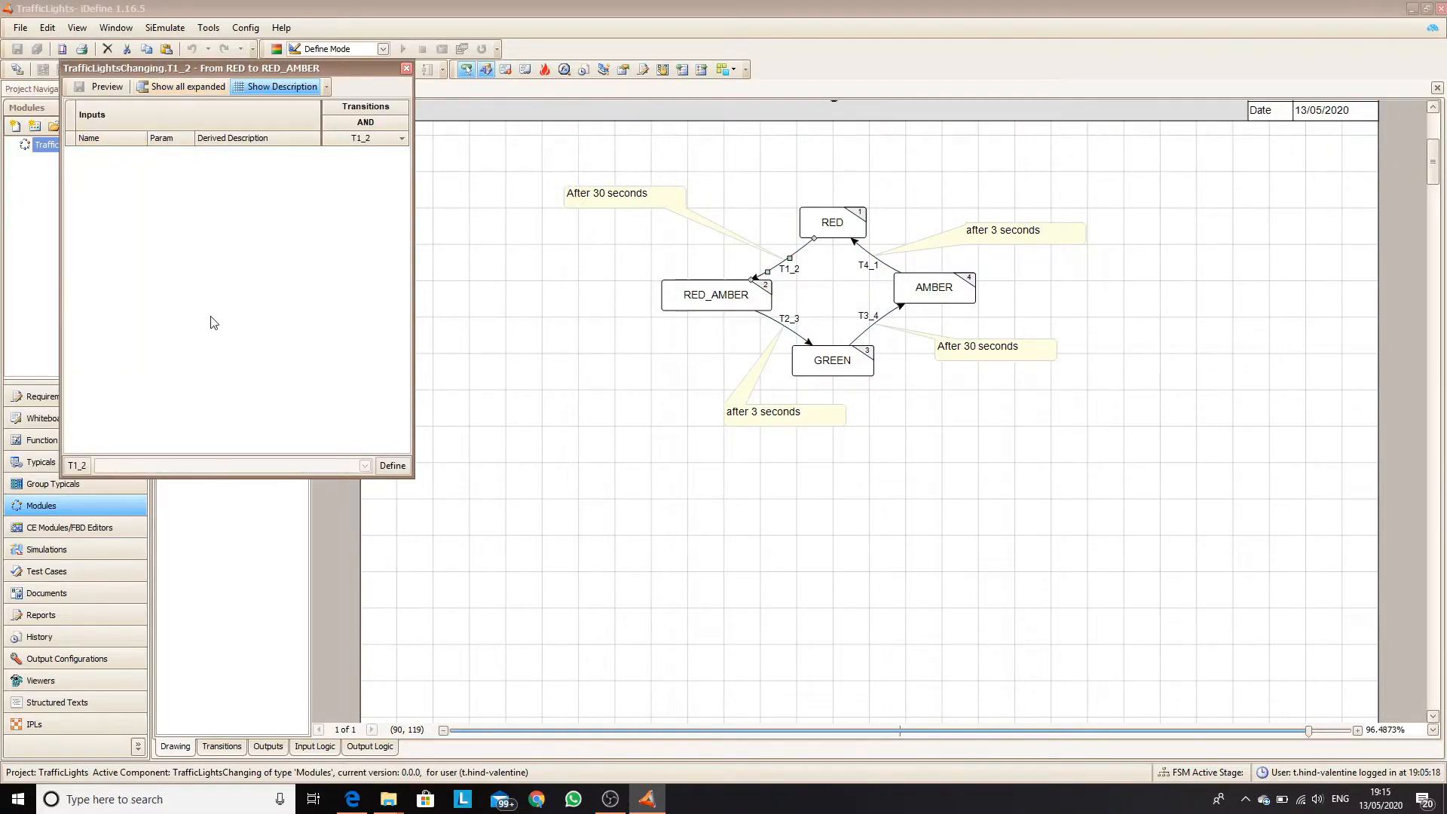
left_click(407, 68)
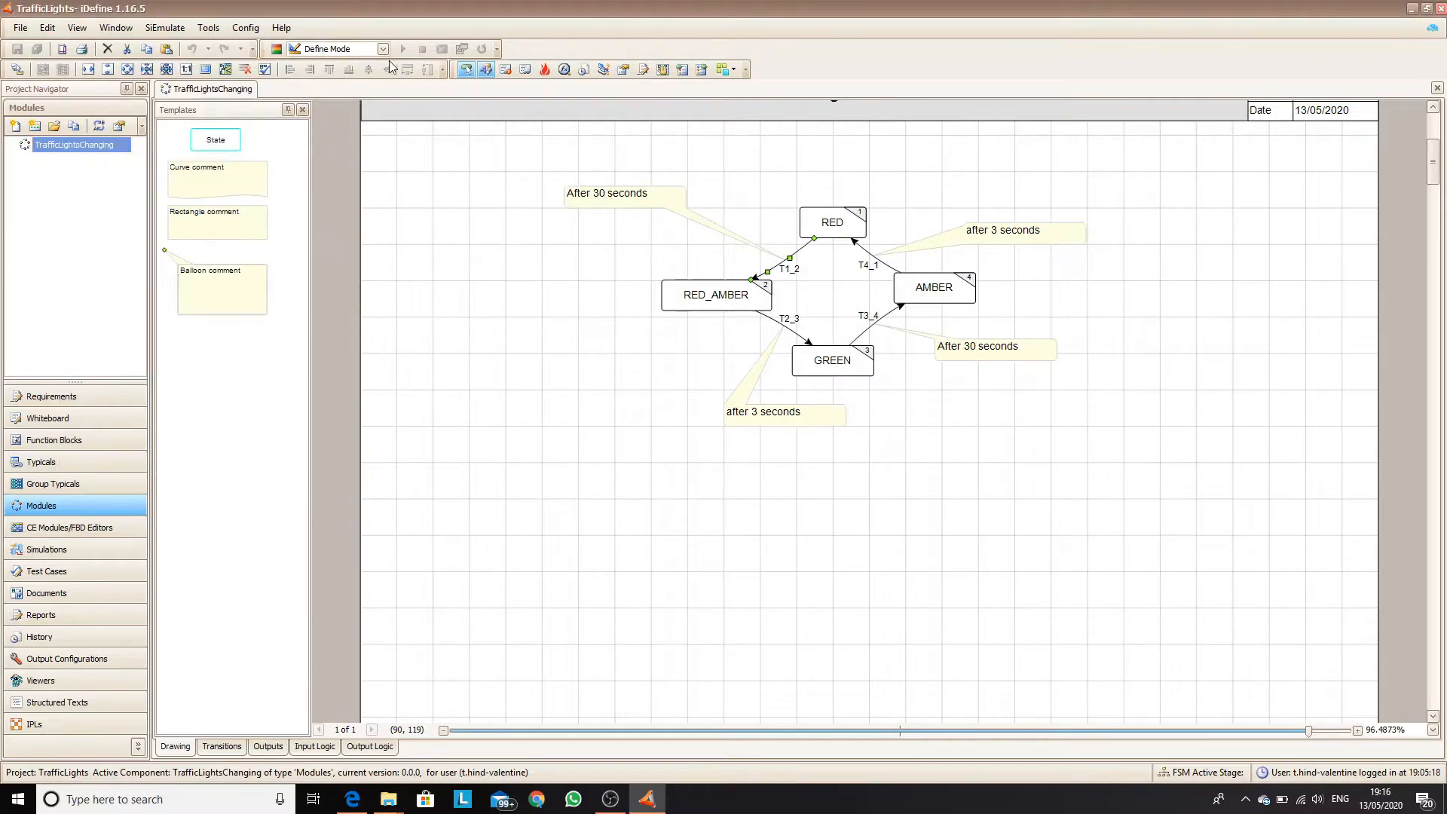
left_click(604, 69)
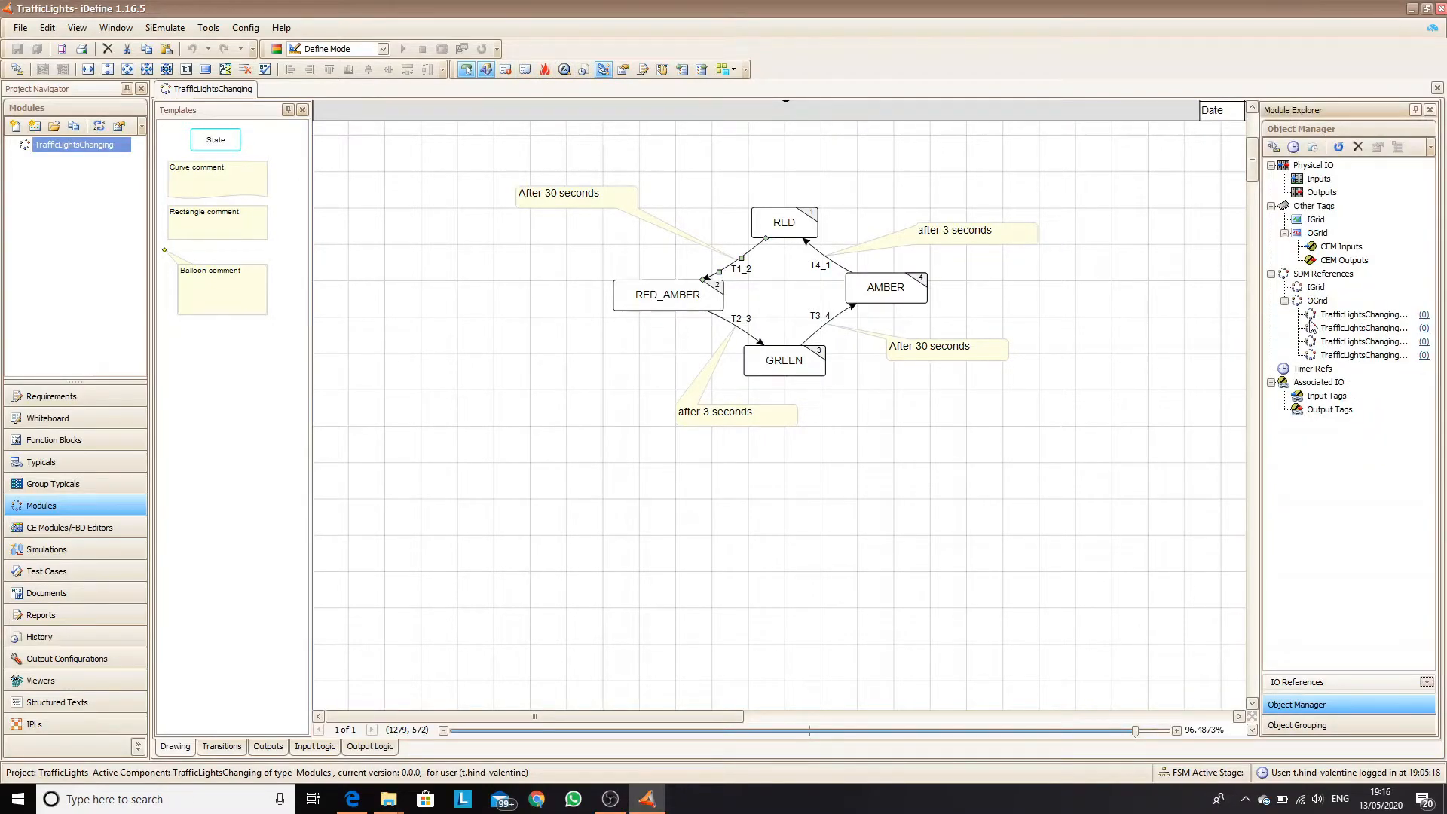
Add a StateTime > 30 timer described '30 Second timer for the transition of lights'.
left_click(1292, 148)
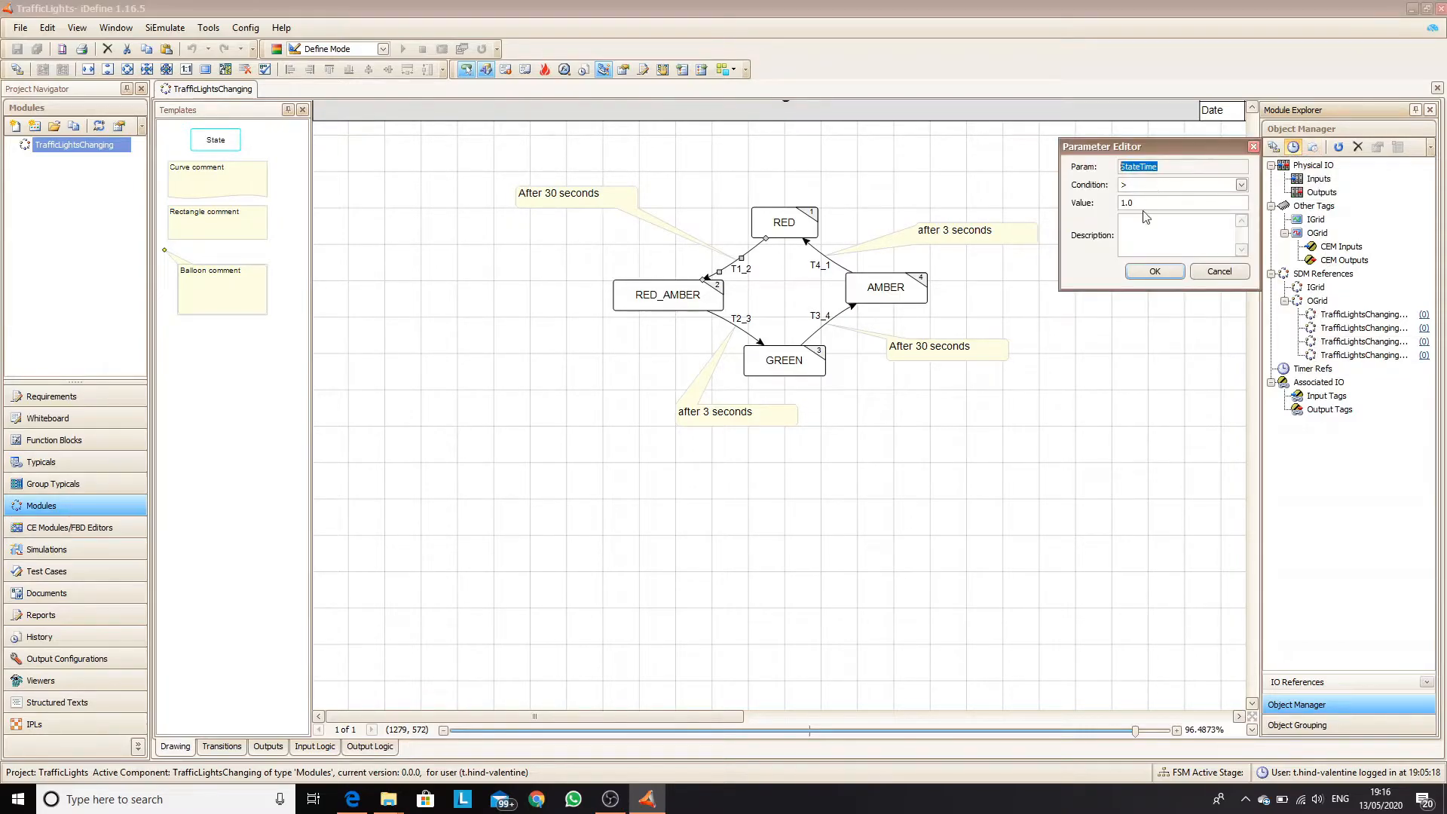
left_click_drag(1140, 204, 1095, 205)
type("30")
type("30 Second timer for the transition of lights")
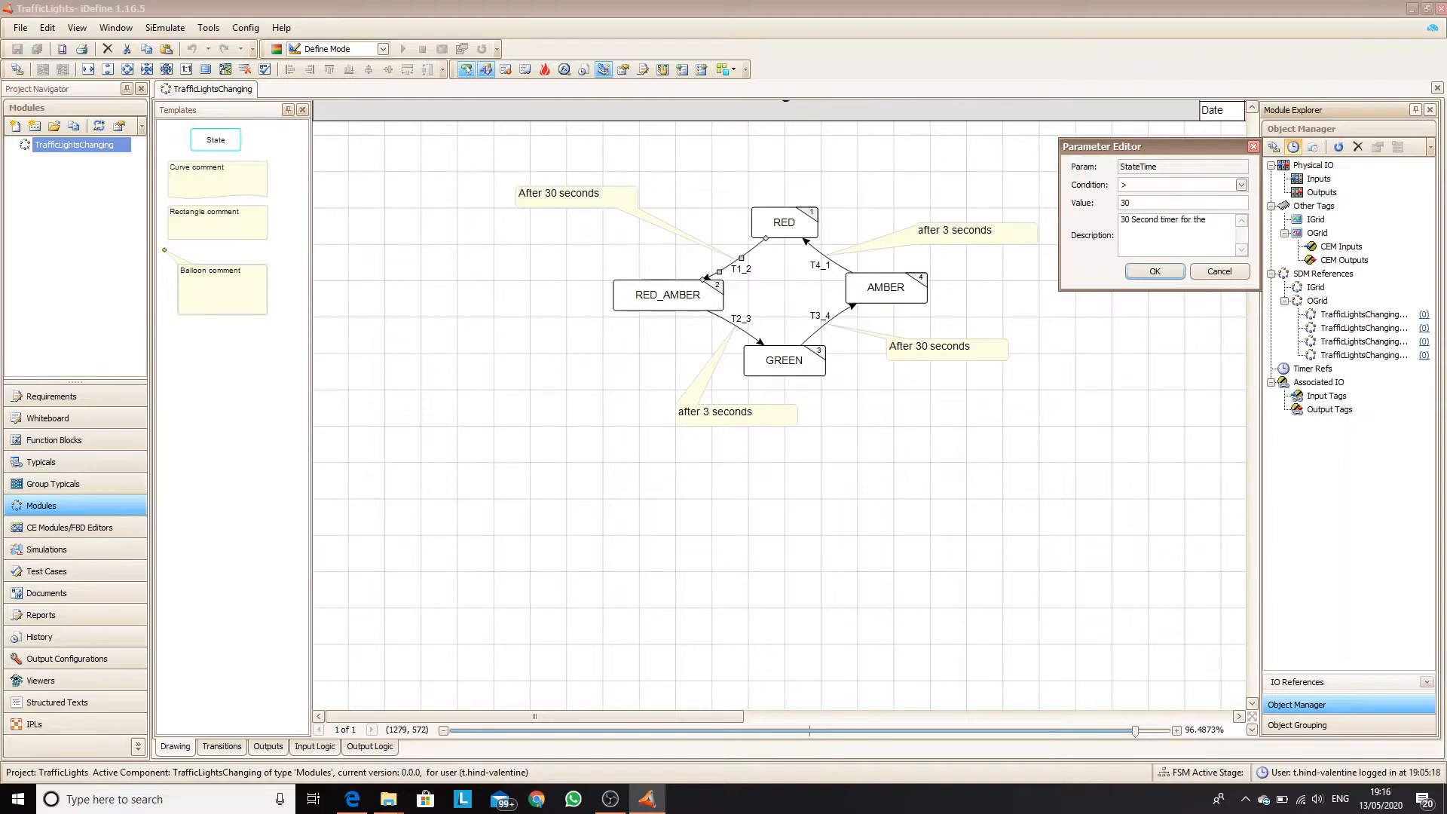
left_click(1161, 272)
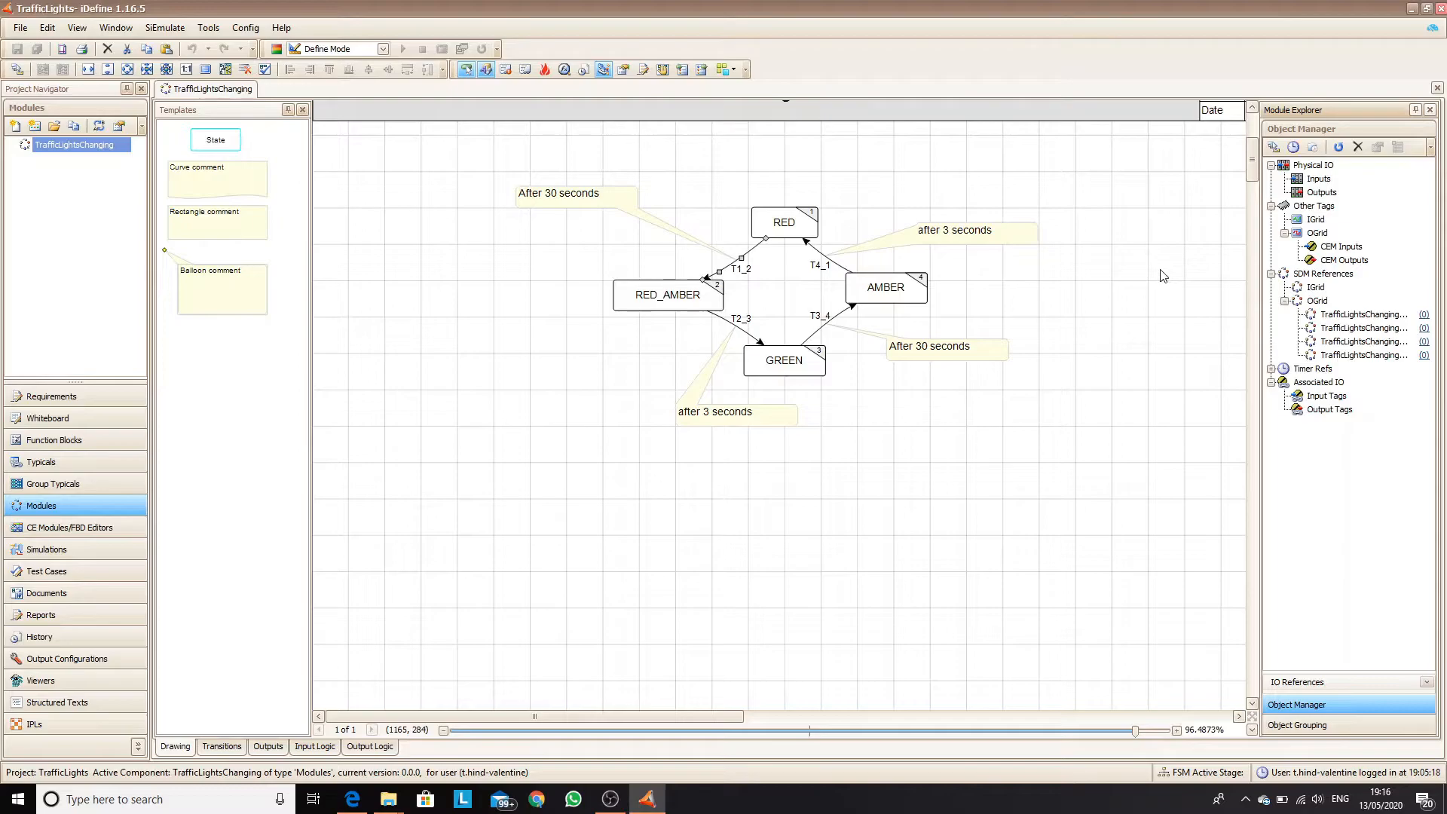
left_click(1271, 369)
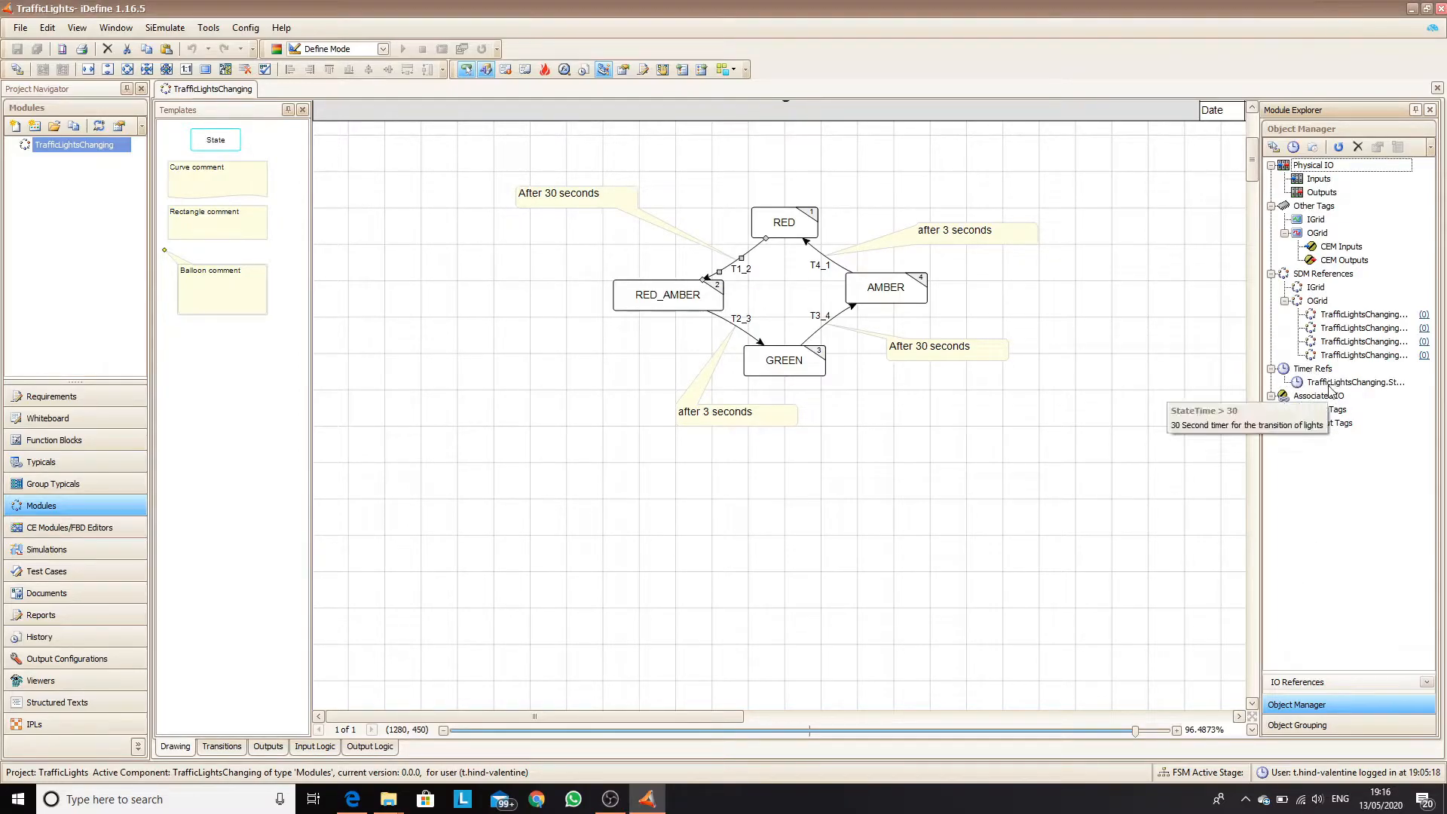
Make T1_2 fire on the 30-second StateTime timer and save its logic.
left_click(735, 266)
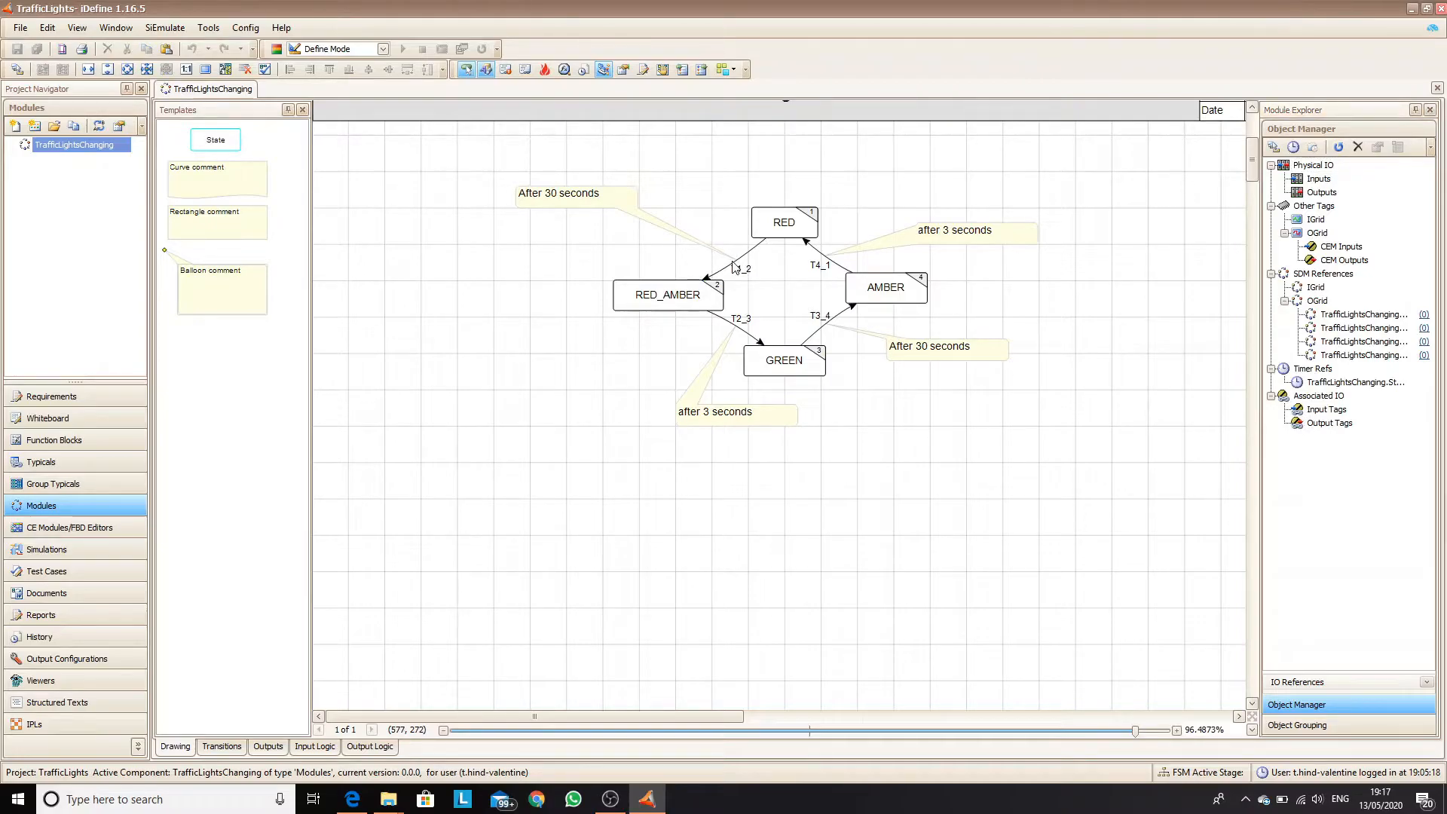
double_click(741, 269)
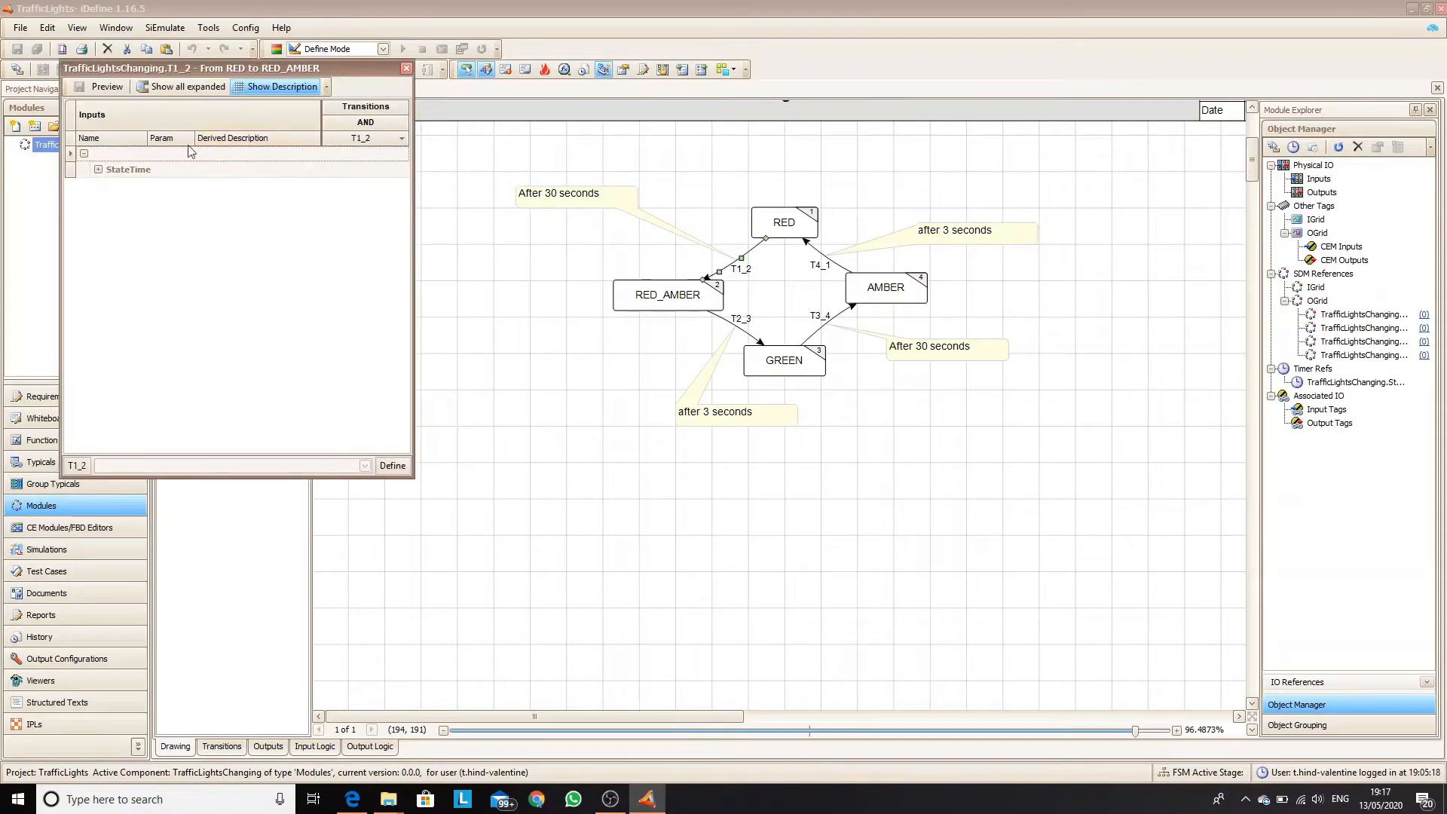
left_click(99, 169)
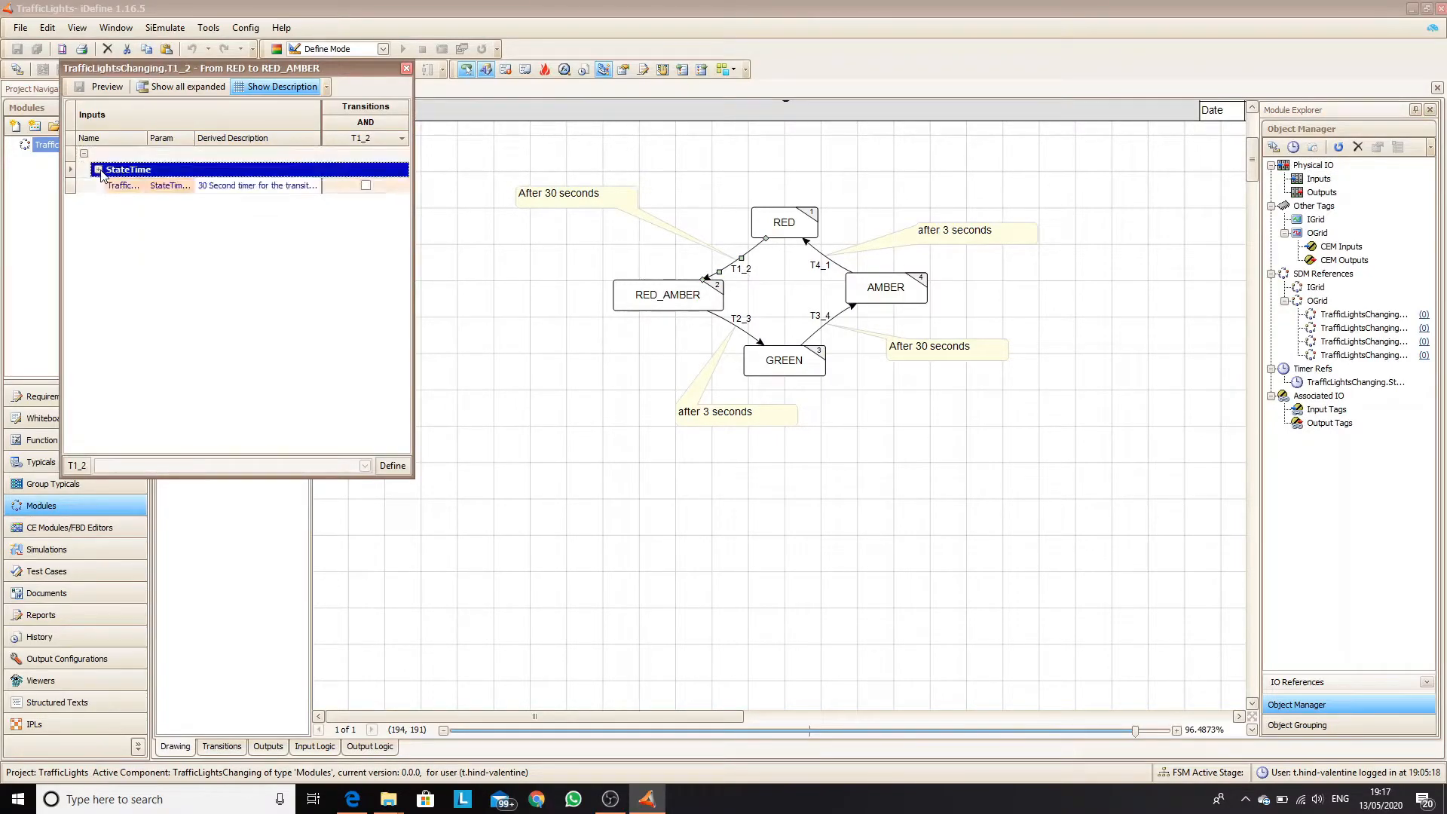
left_click(365, 185)
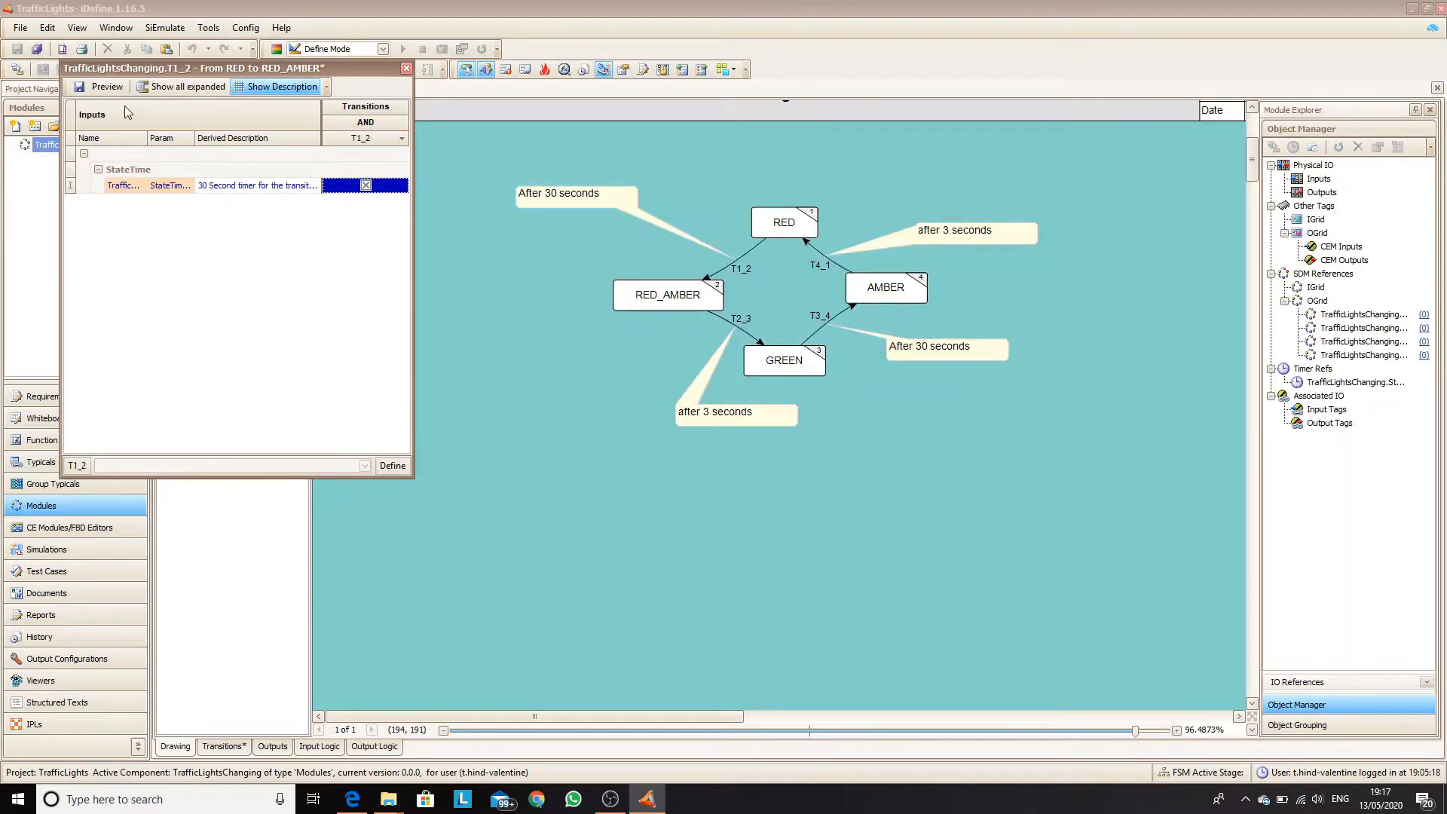
left_click(78, 88)
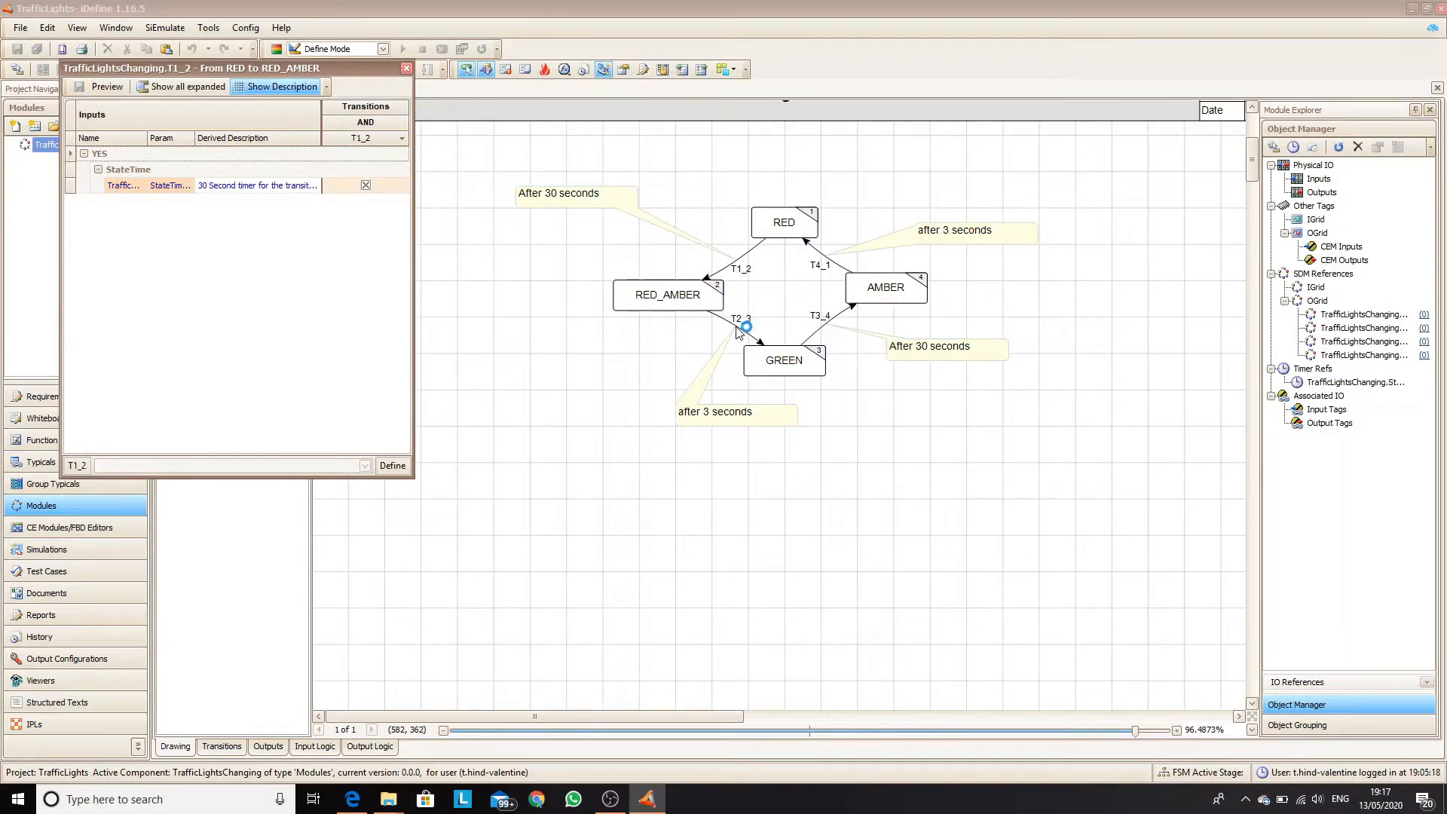
left_click(1293, 148)
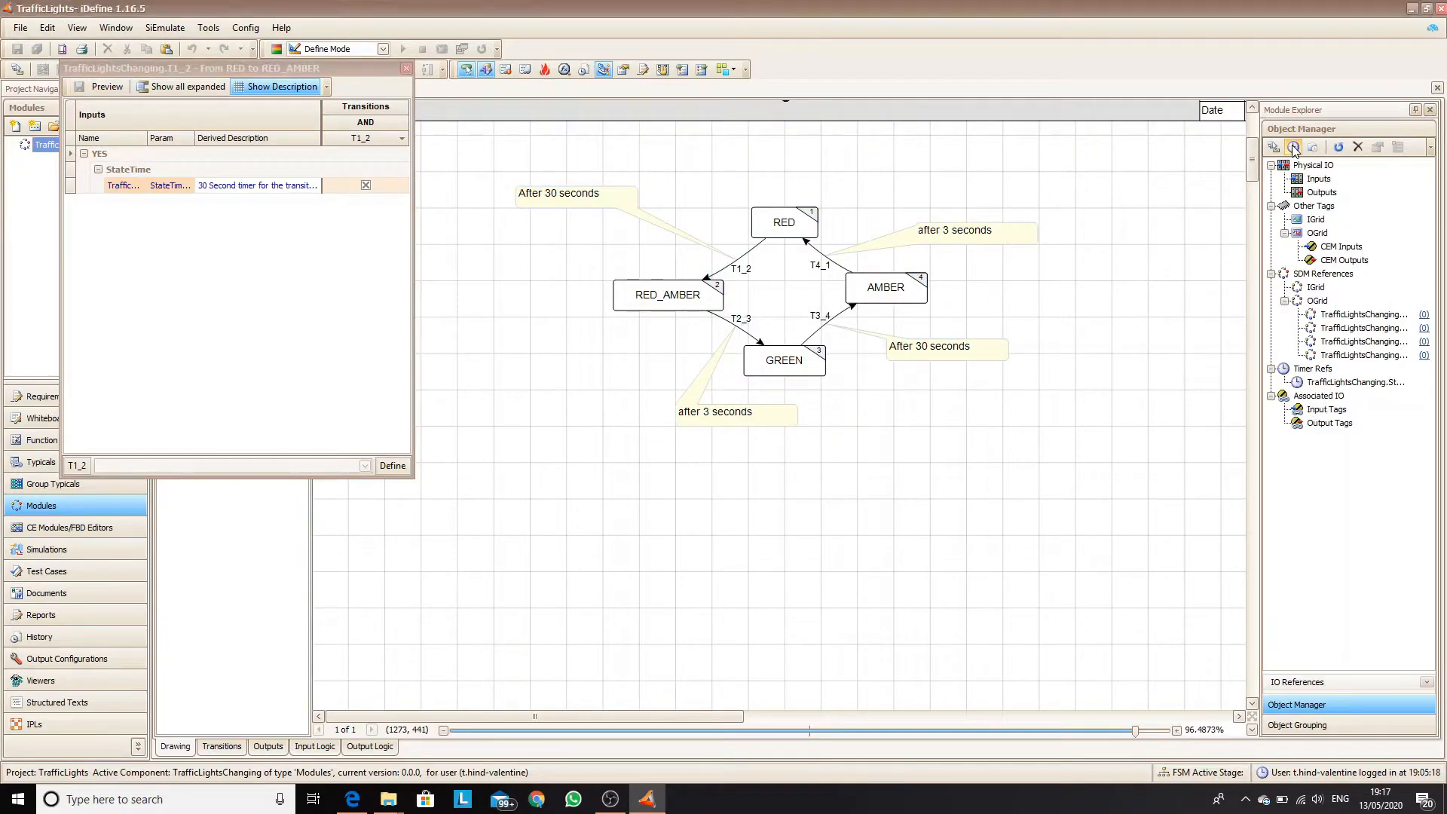
Add a StateTime > 3 timer and load transition T2_3's logic.
left_click(1154, 201)
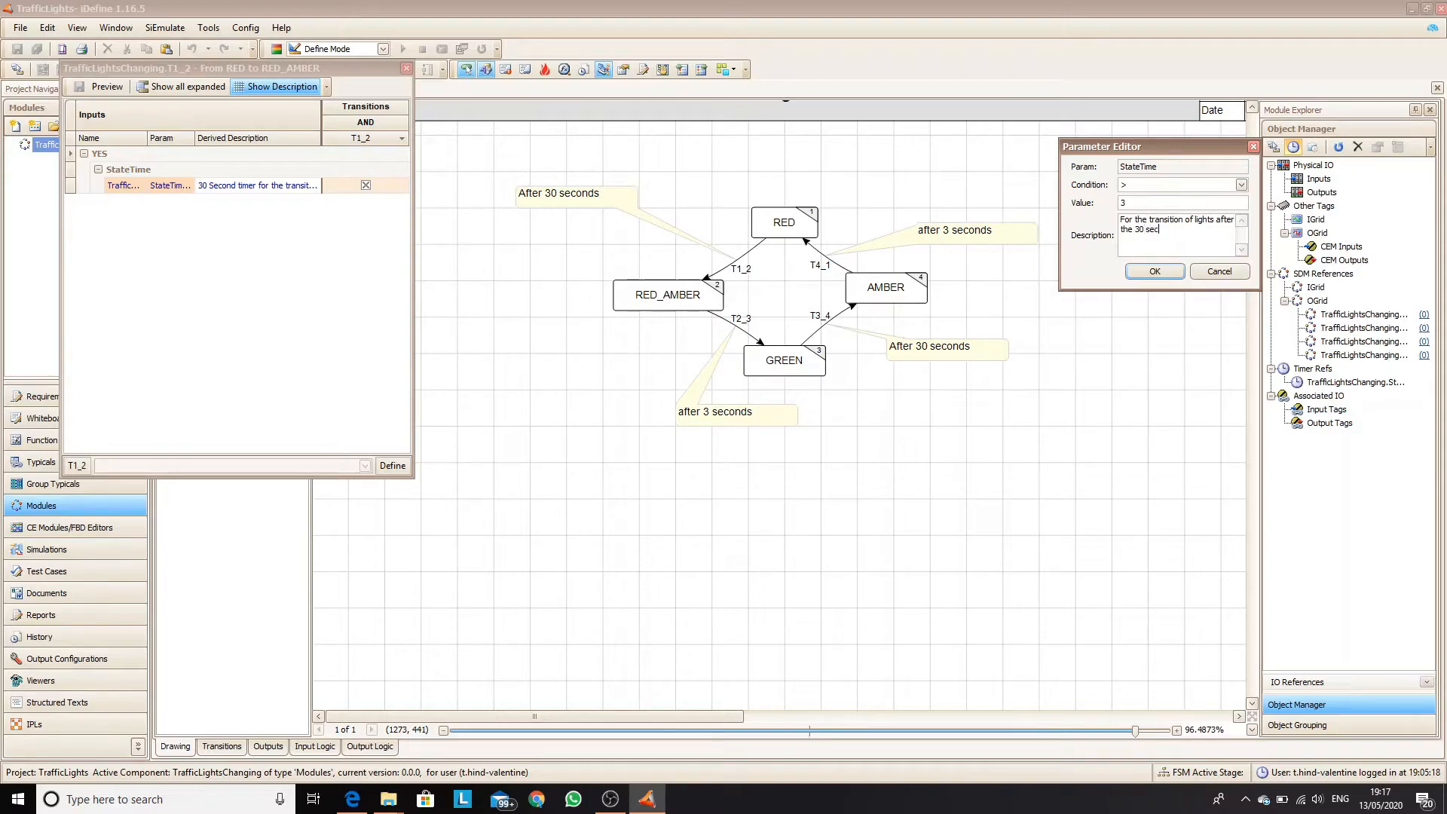
left_click(1161, 272)
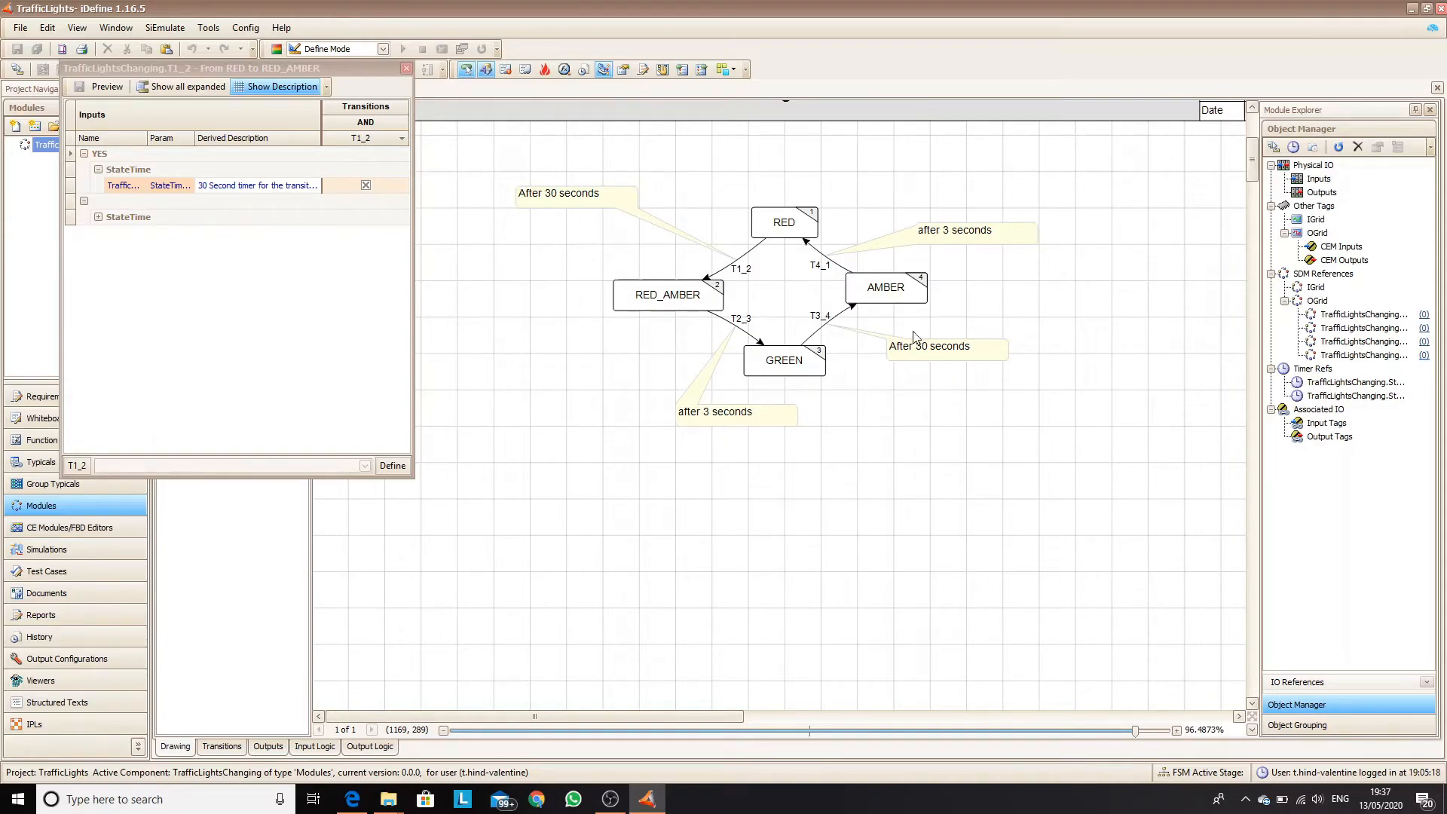
left_click(735, 327)
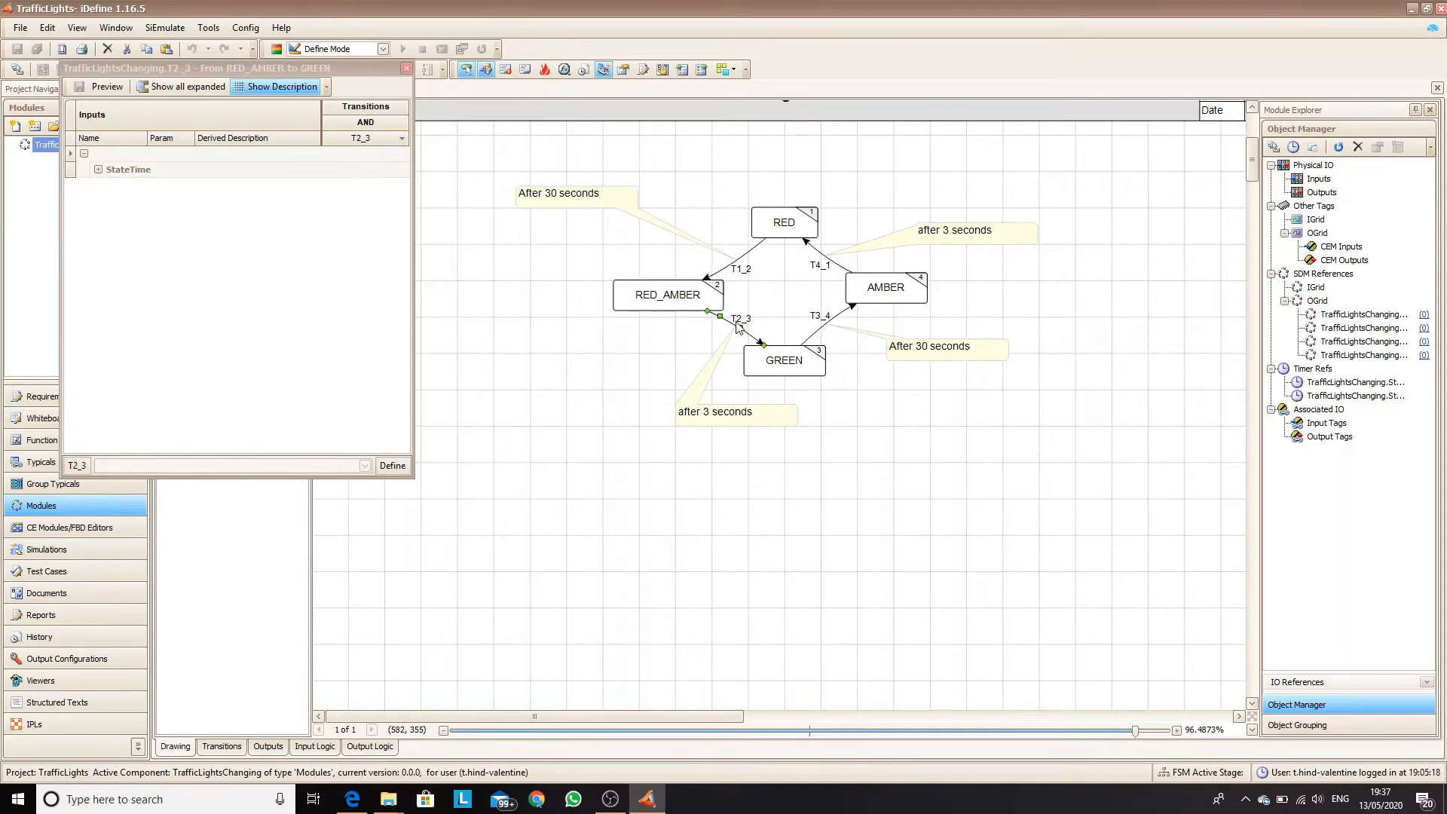
Make transition T2_3 depend on the 3-second StateTime timer and save it.
left_click(98, 169)
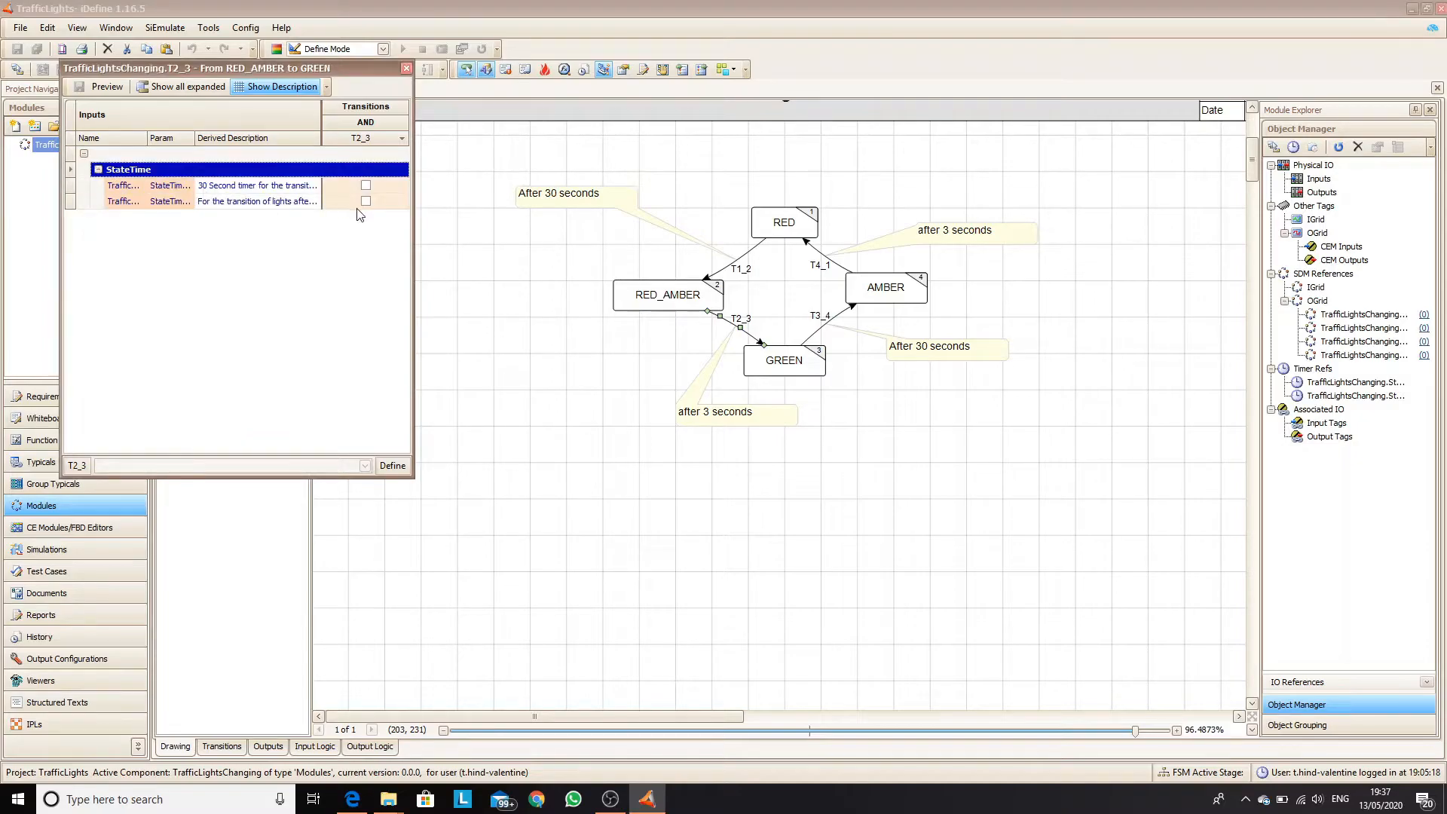
left_click(366, 202)
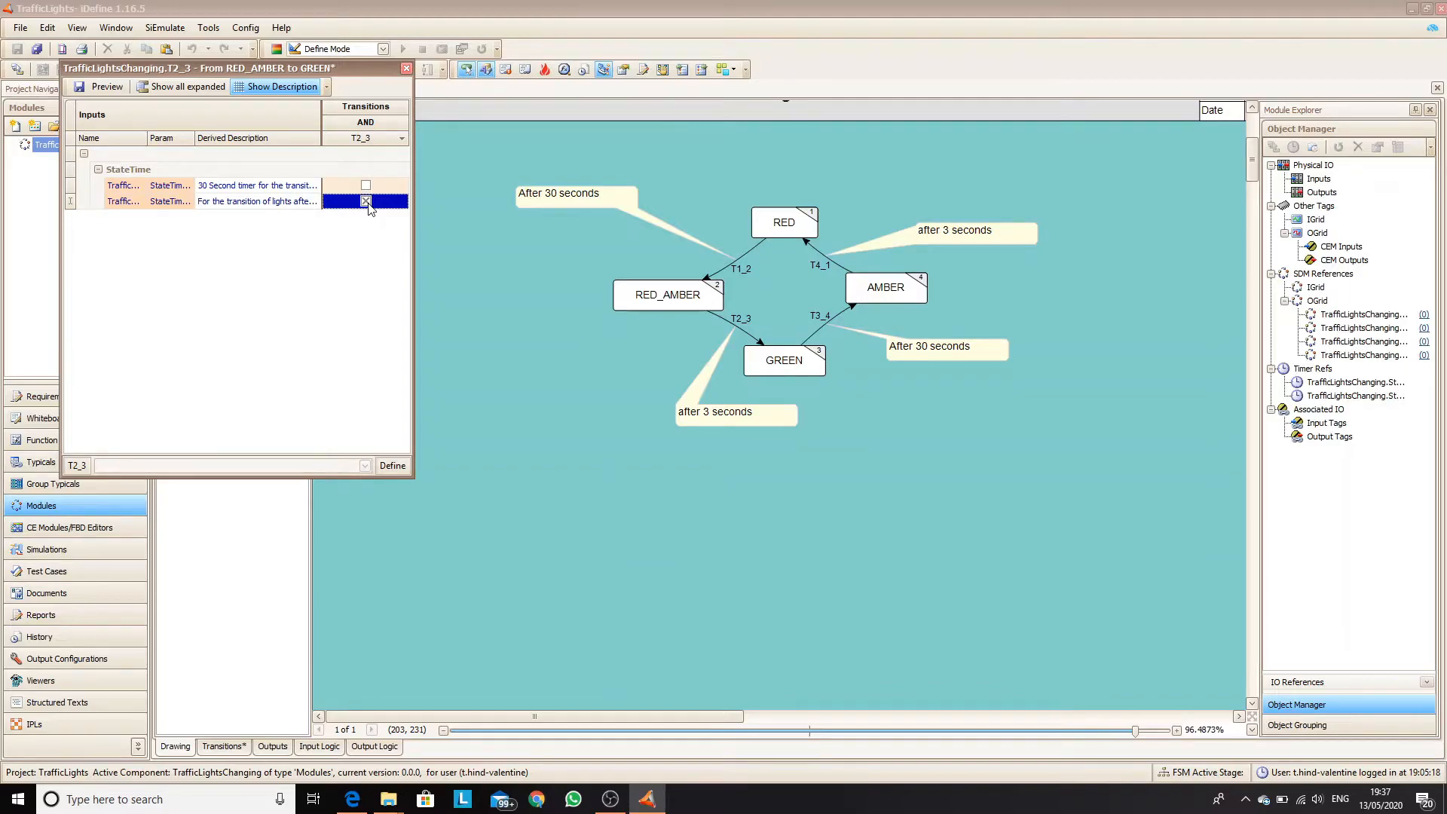
left_click(78, 87)
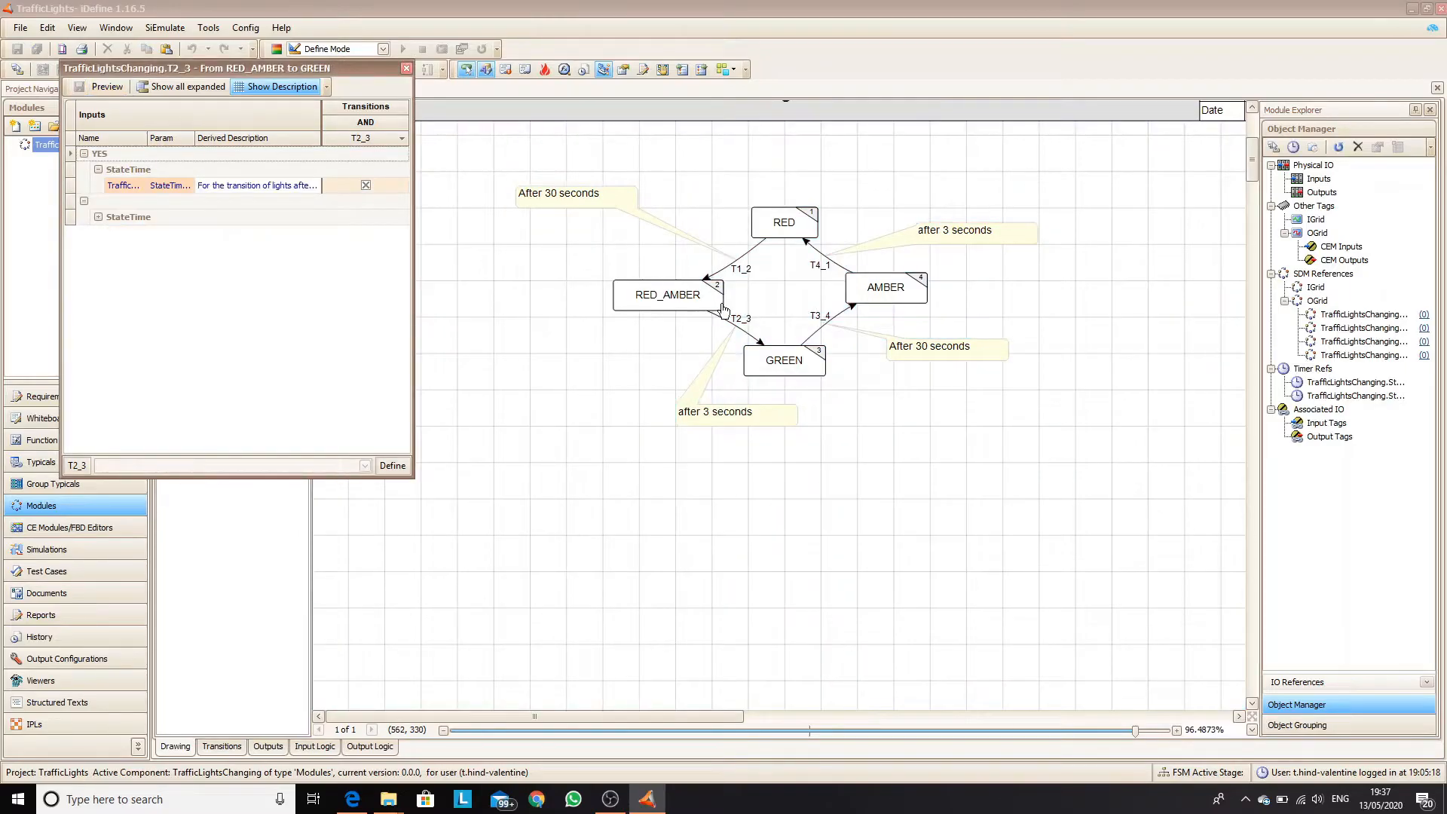
Make transition T3_4 depend on the 30-second StateTime timer.
left_click(818, 318)
left_click(99, 170)
left_click(365, 185)
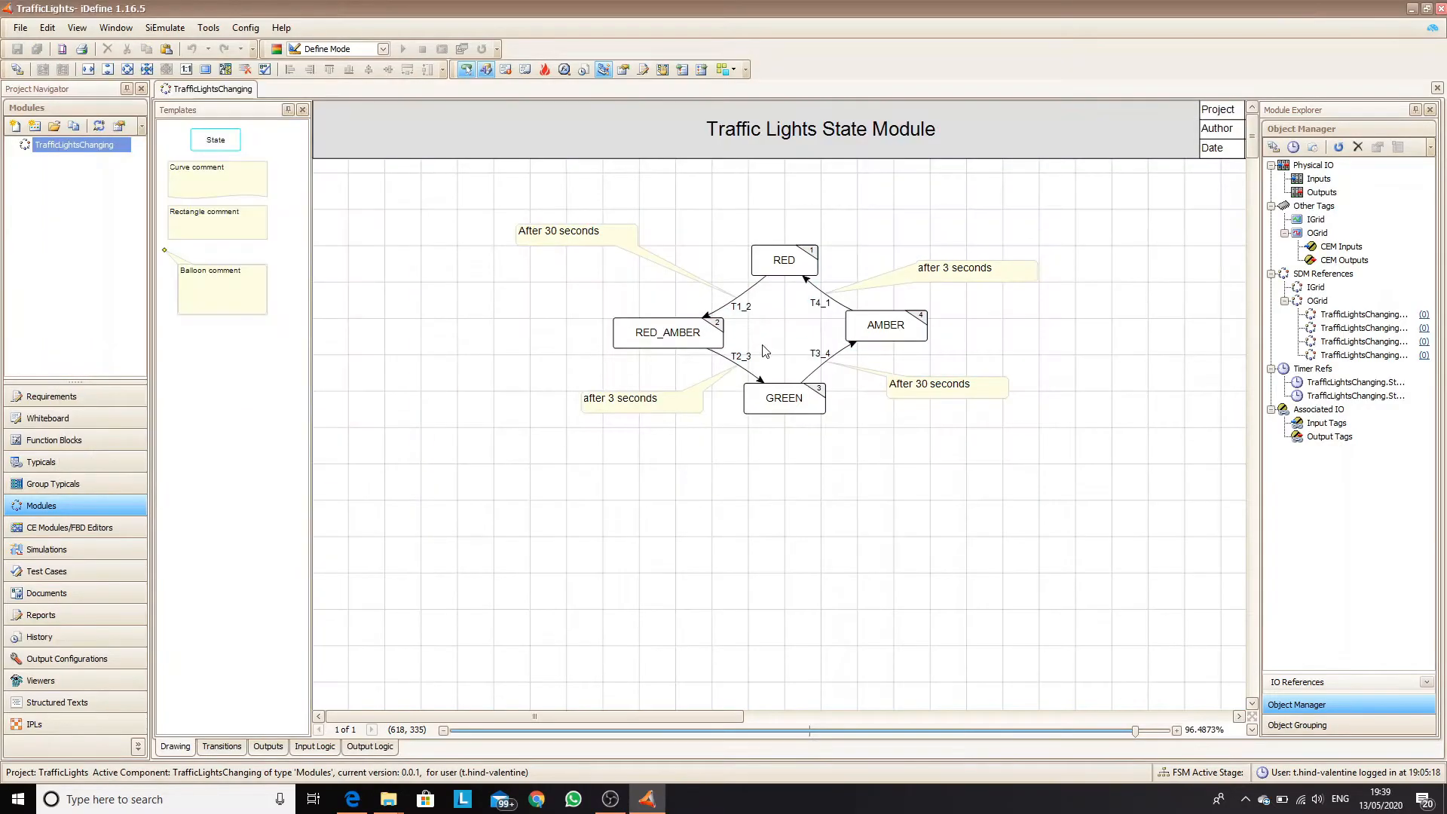
left_click(364, 52)
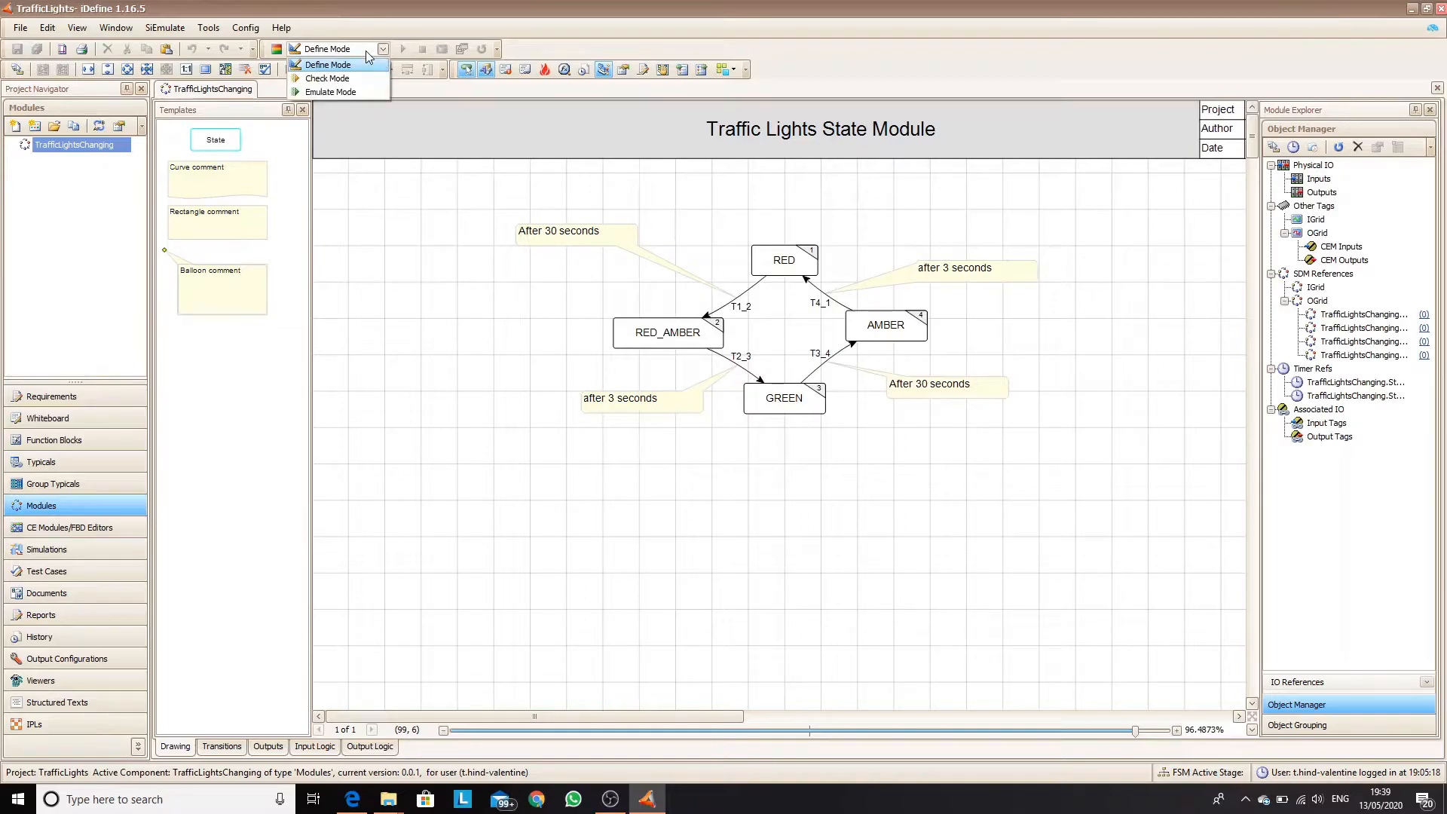
left_click(348, 91)
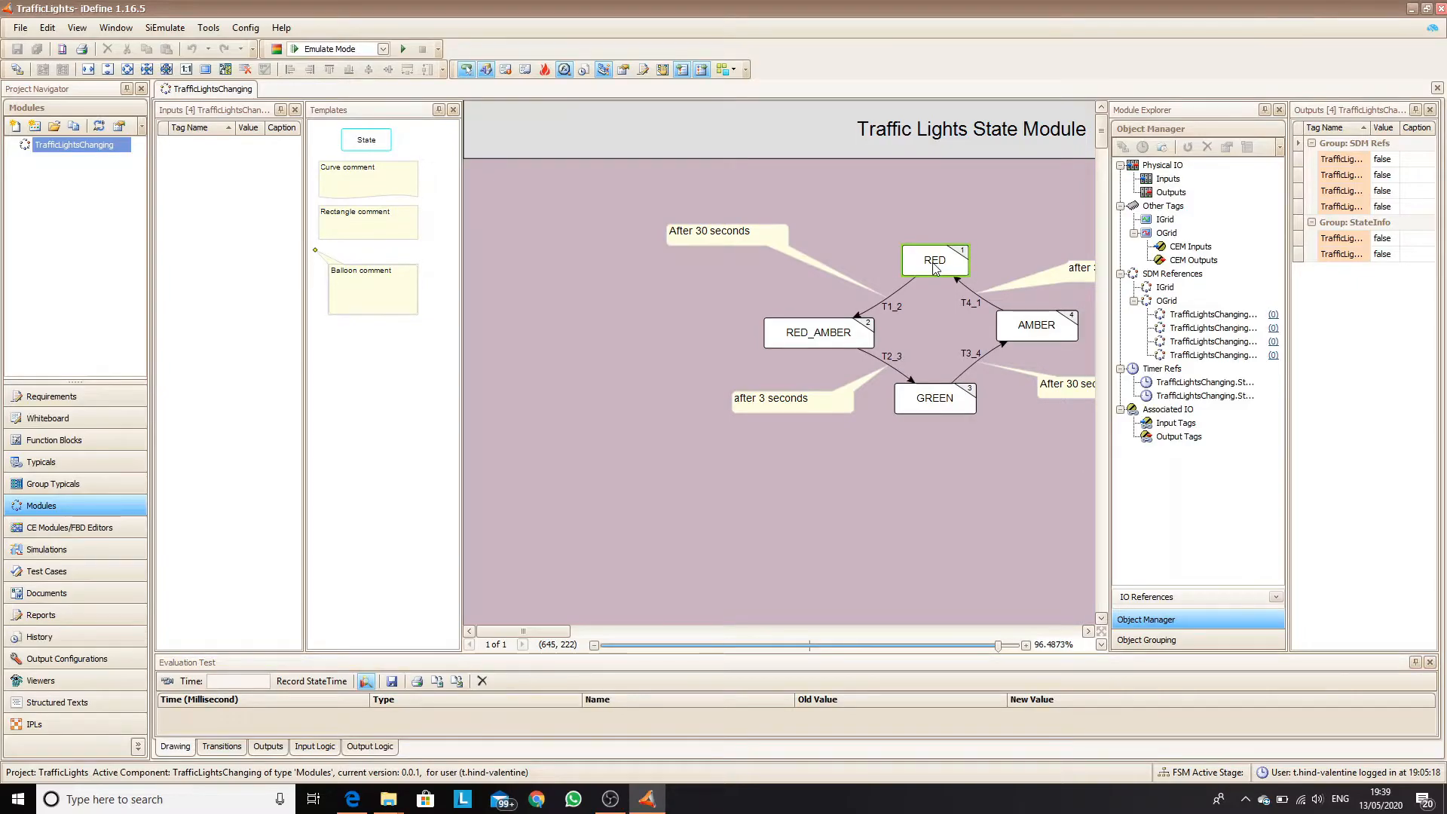
left_click(404, 50)
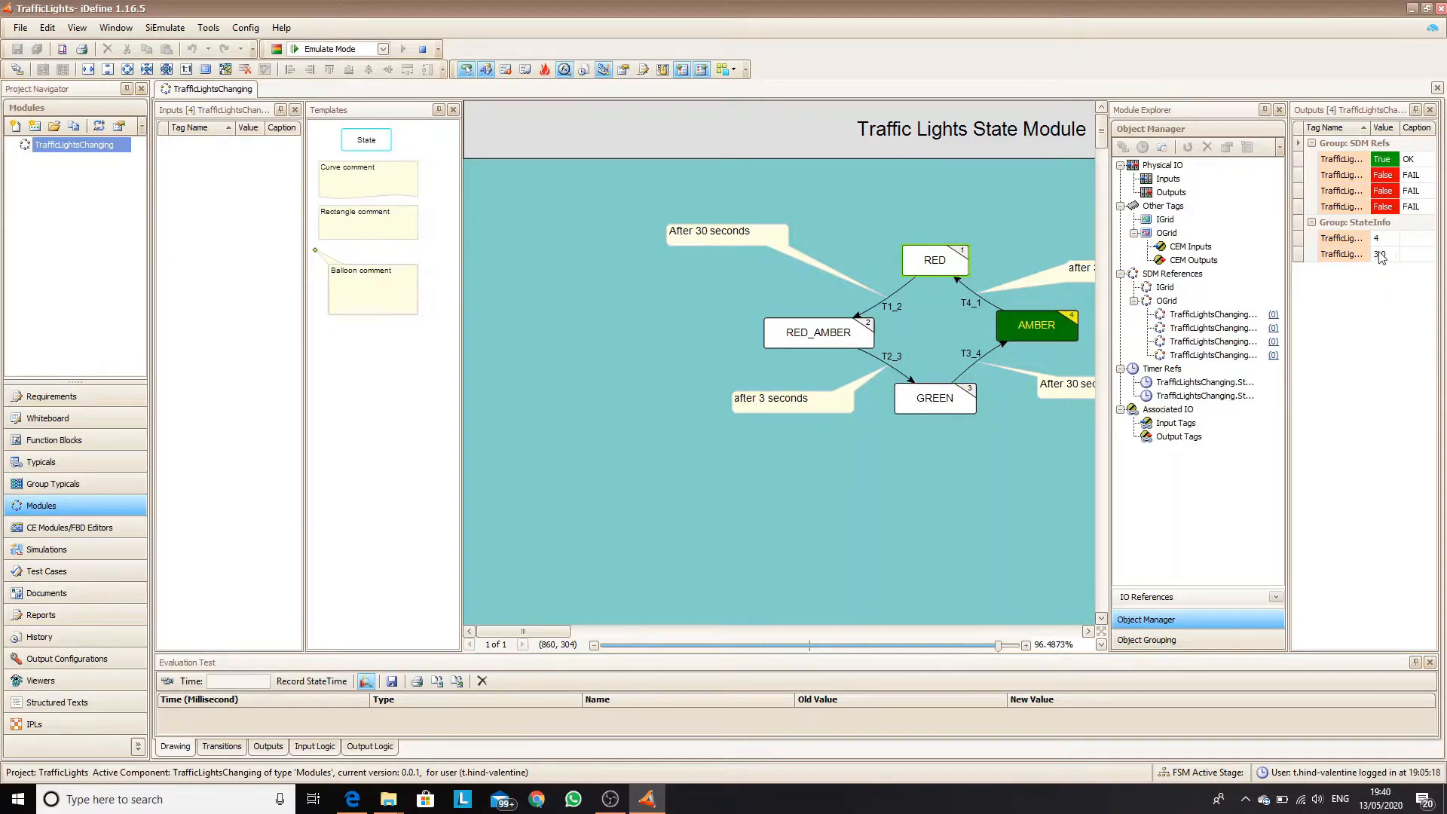
left_click(423, 50)
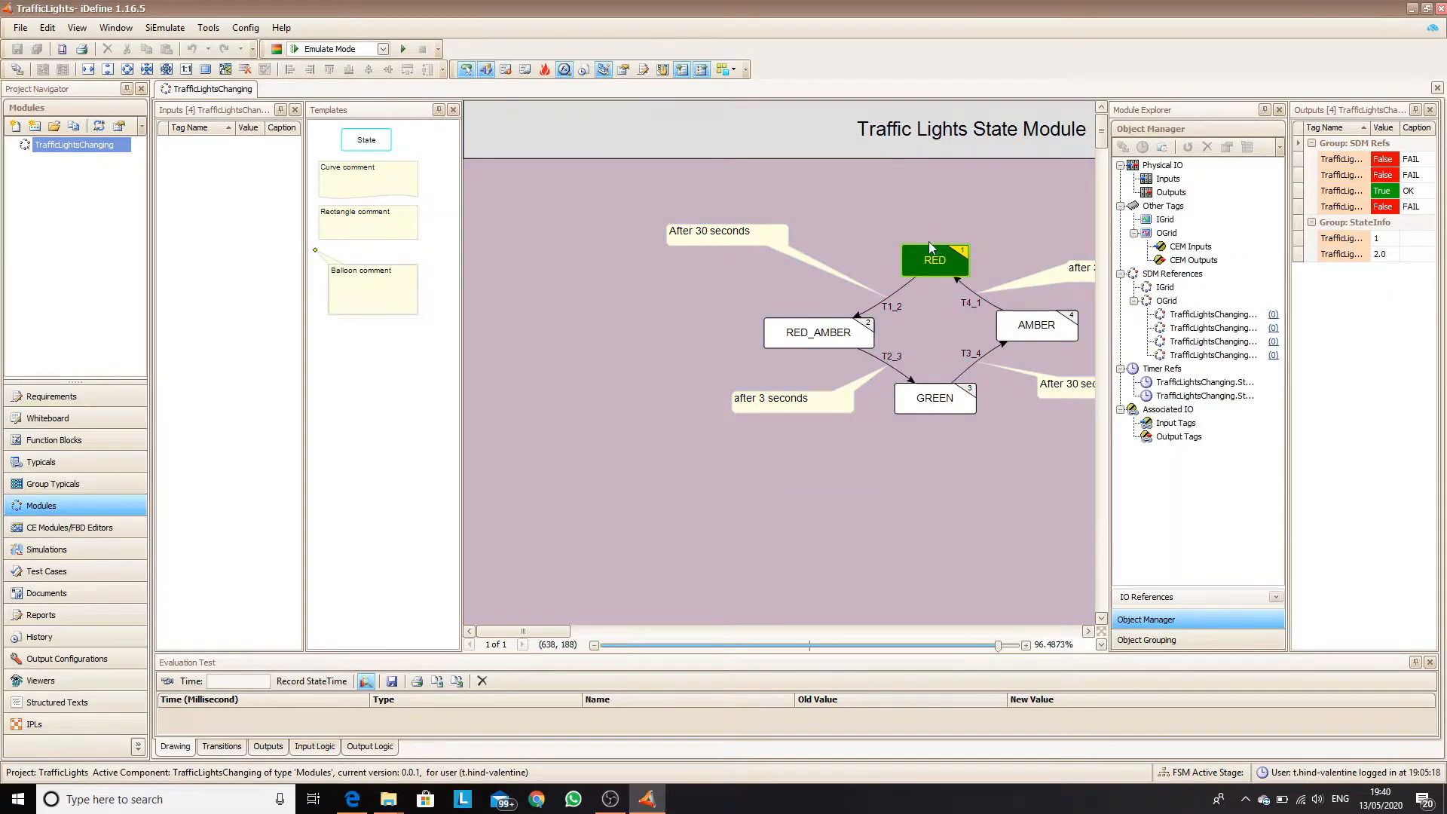
left_click(382, 49)
left_click(332, 65)
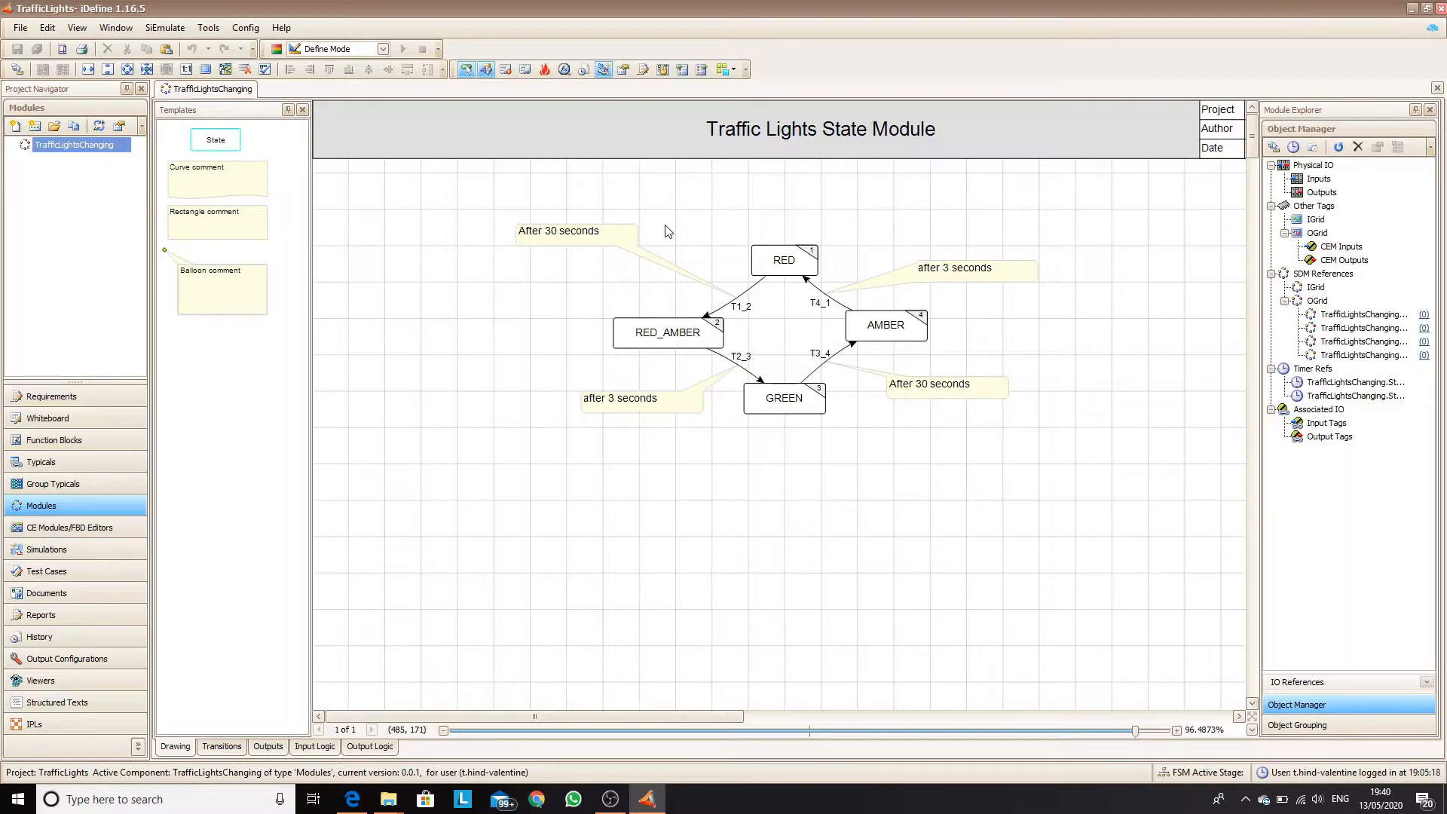
Set the RED state's RunningBackground colour to Red in its Properties.
left_click(777, 263)
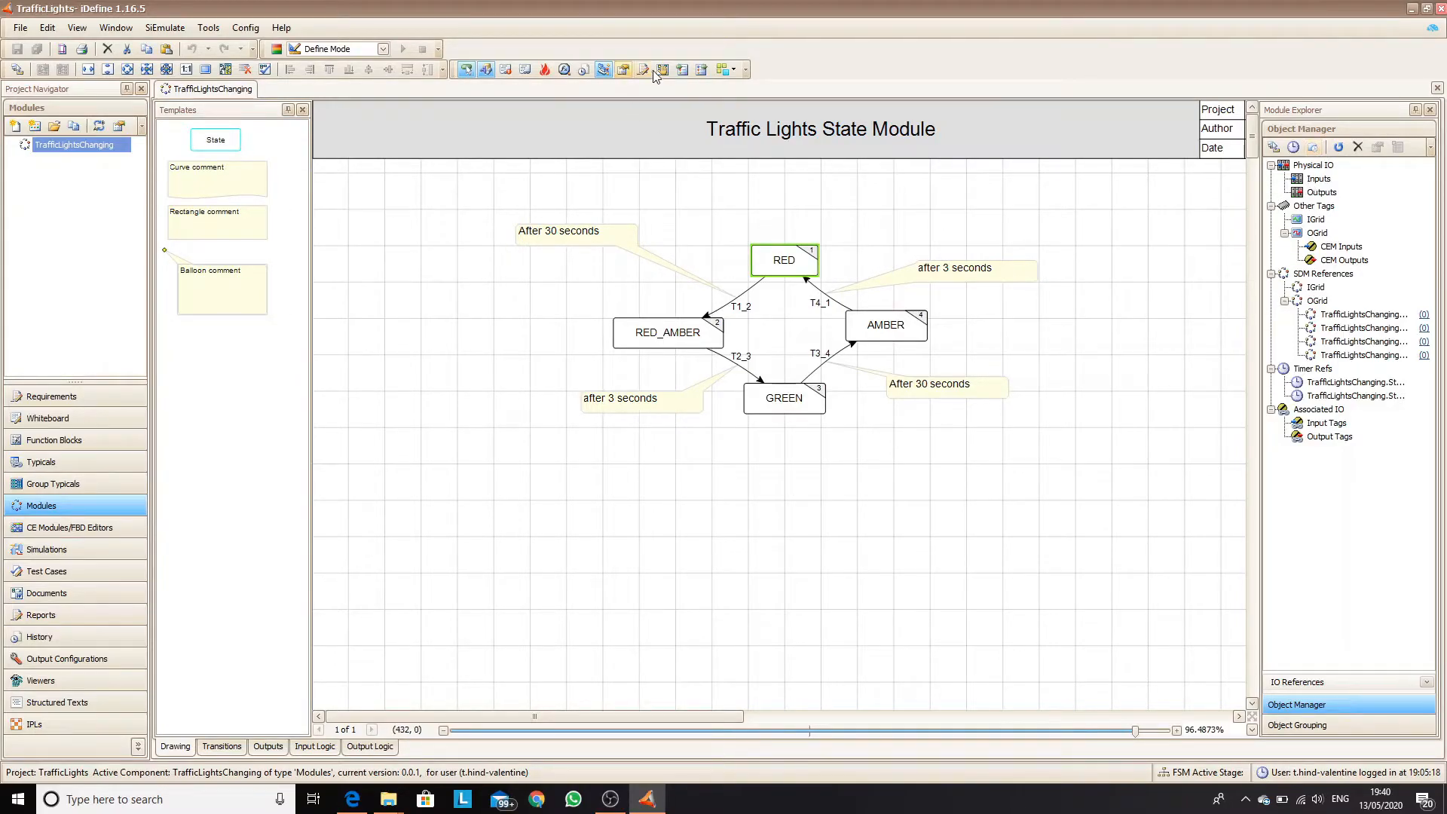
left_click(623, 70)
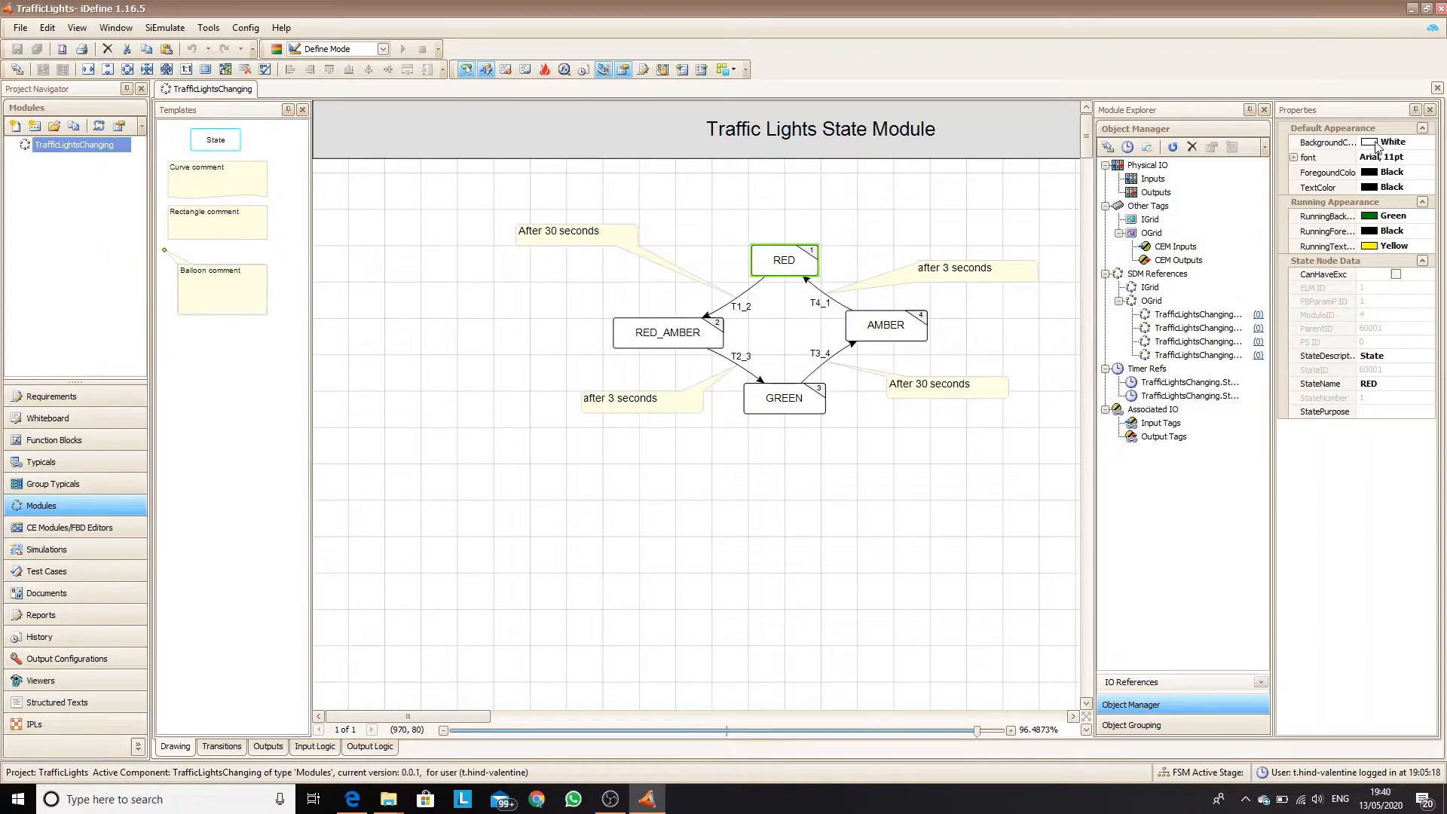
left_click(1370, 217)
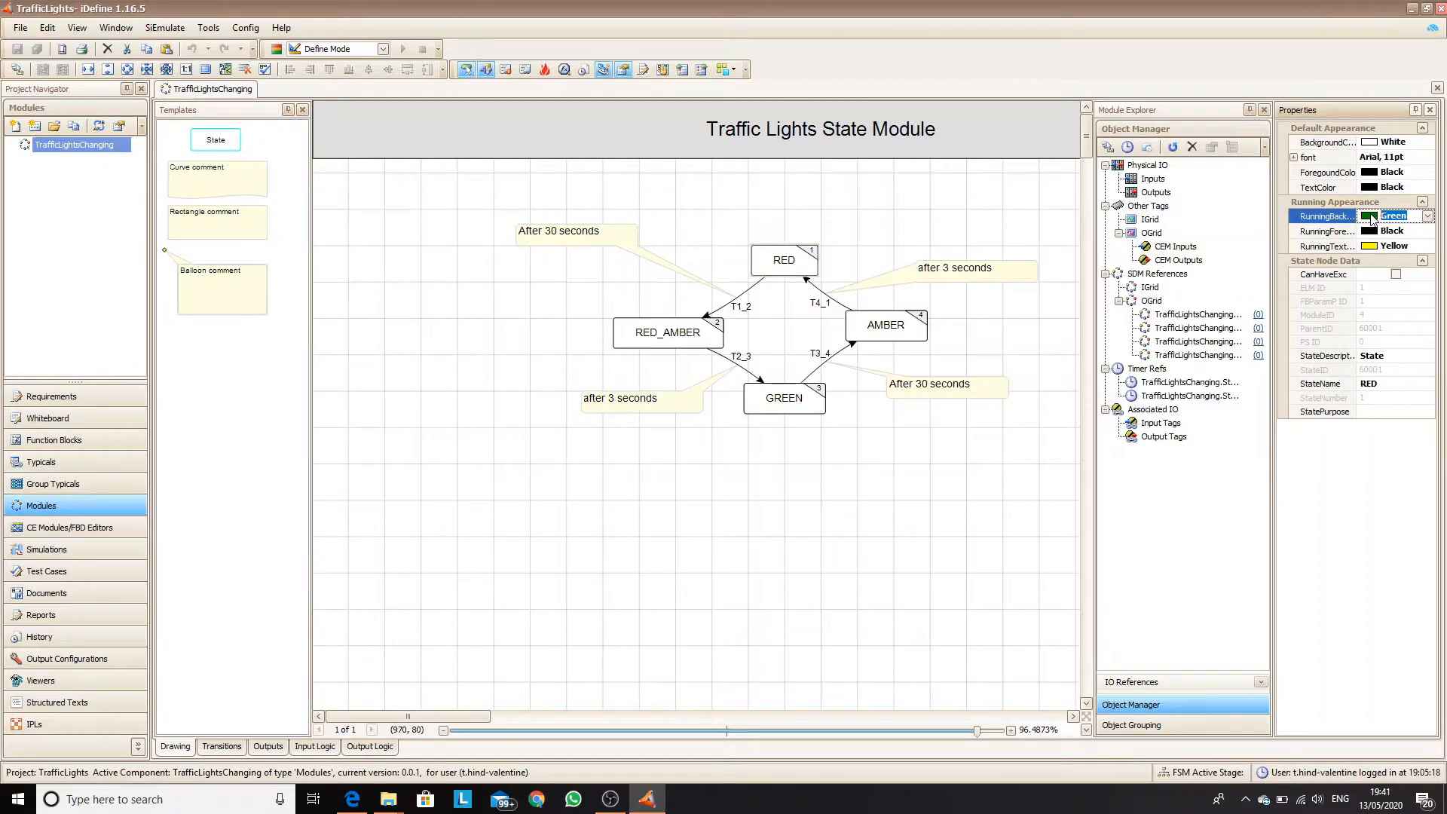
left_click(1426, 216)
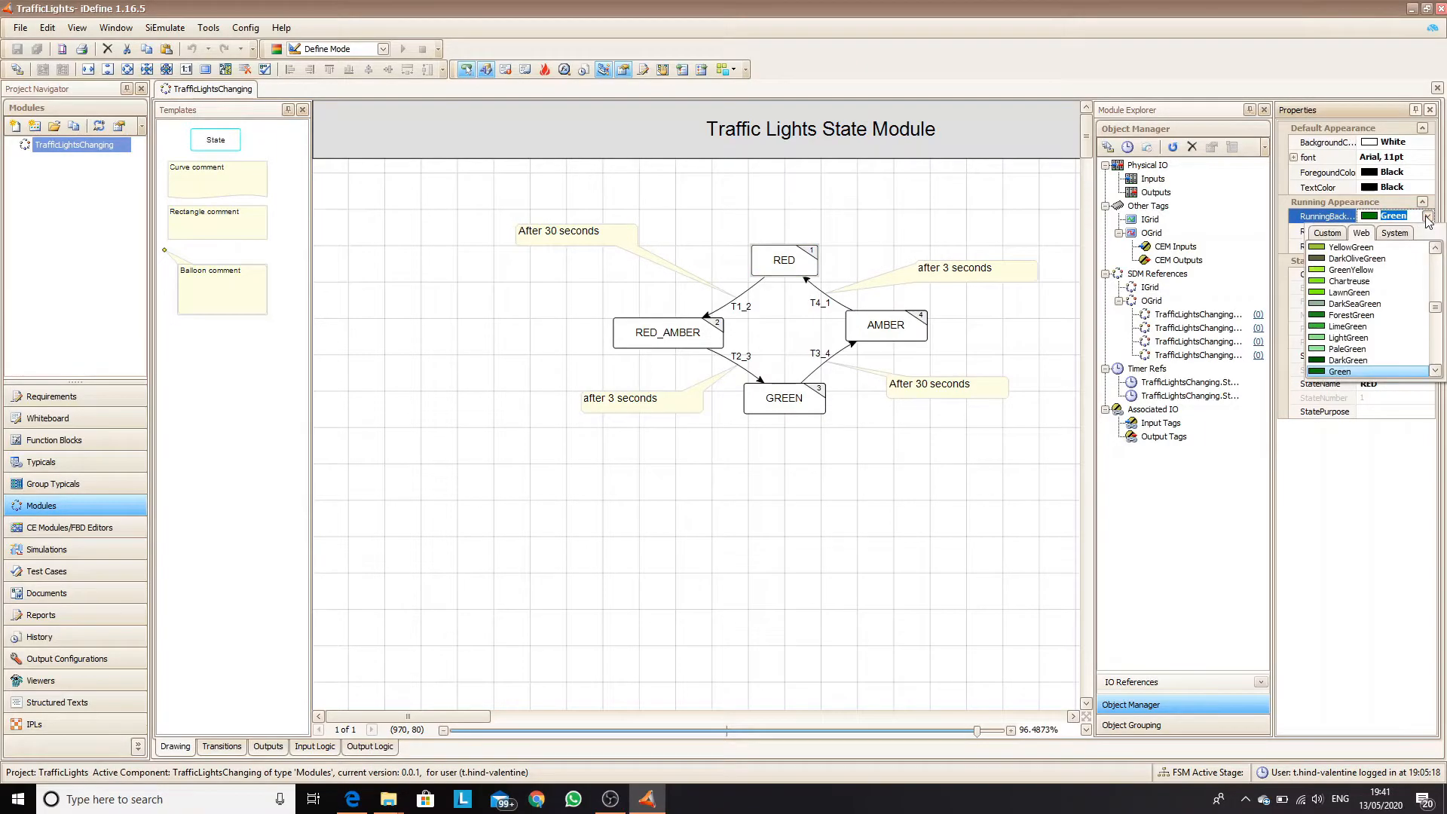
scroll(1336, 346, "down", 20)
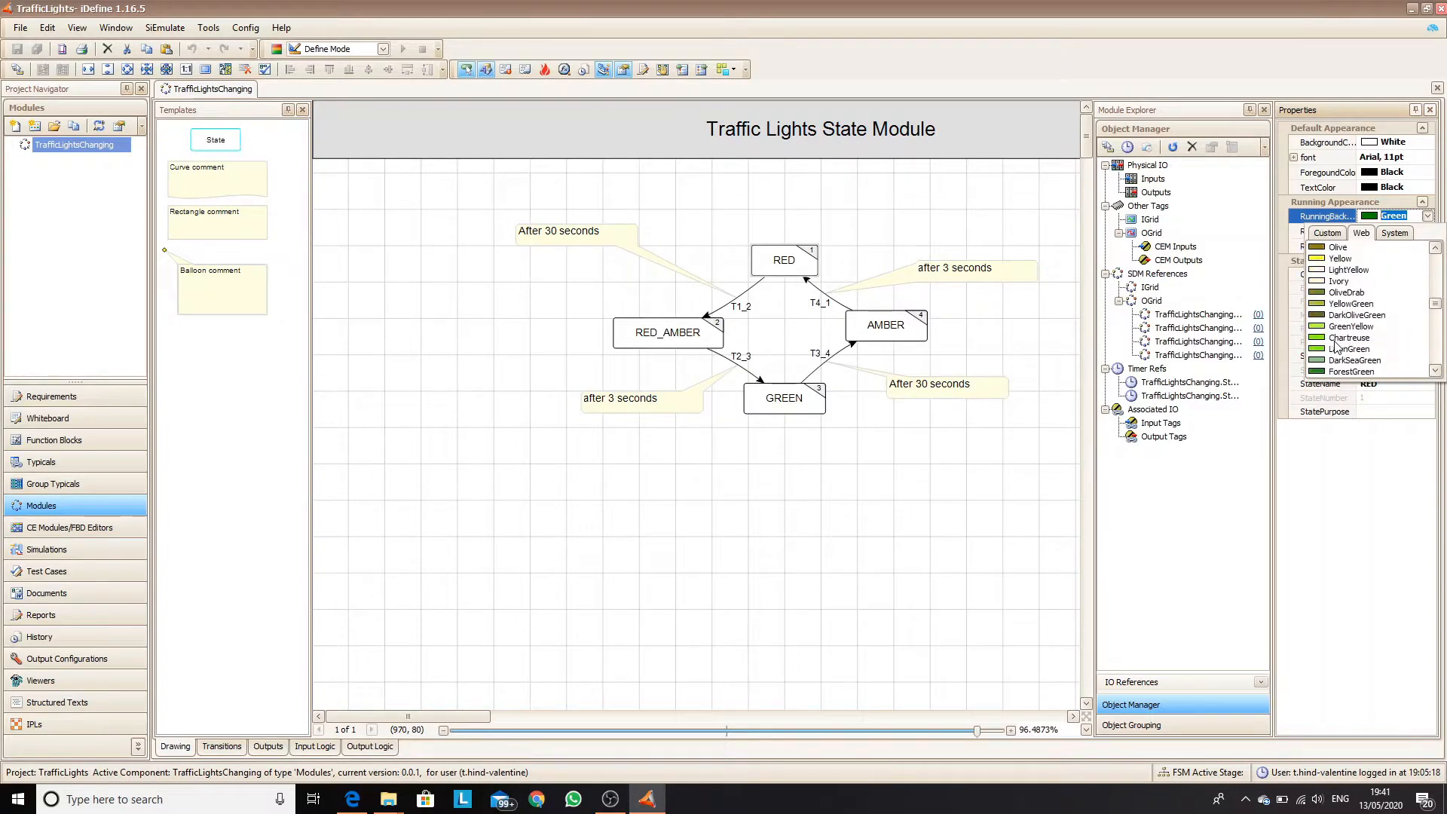
scroll(1335, 346, "up", 20)
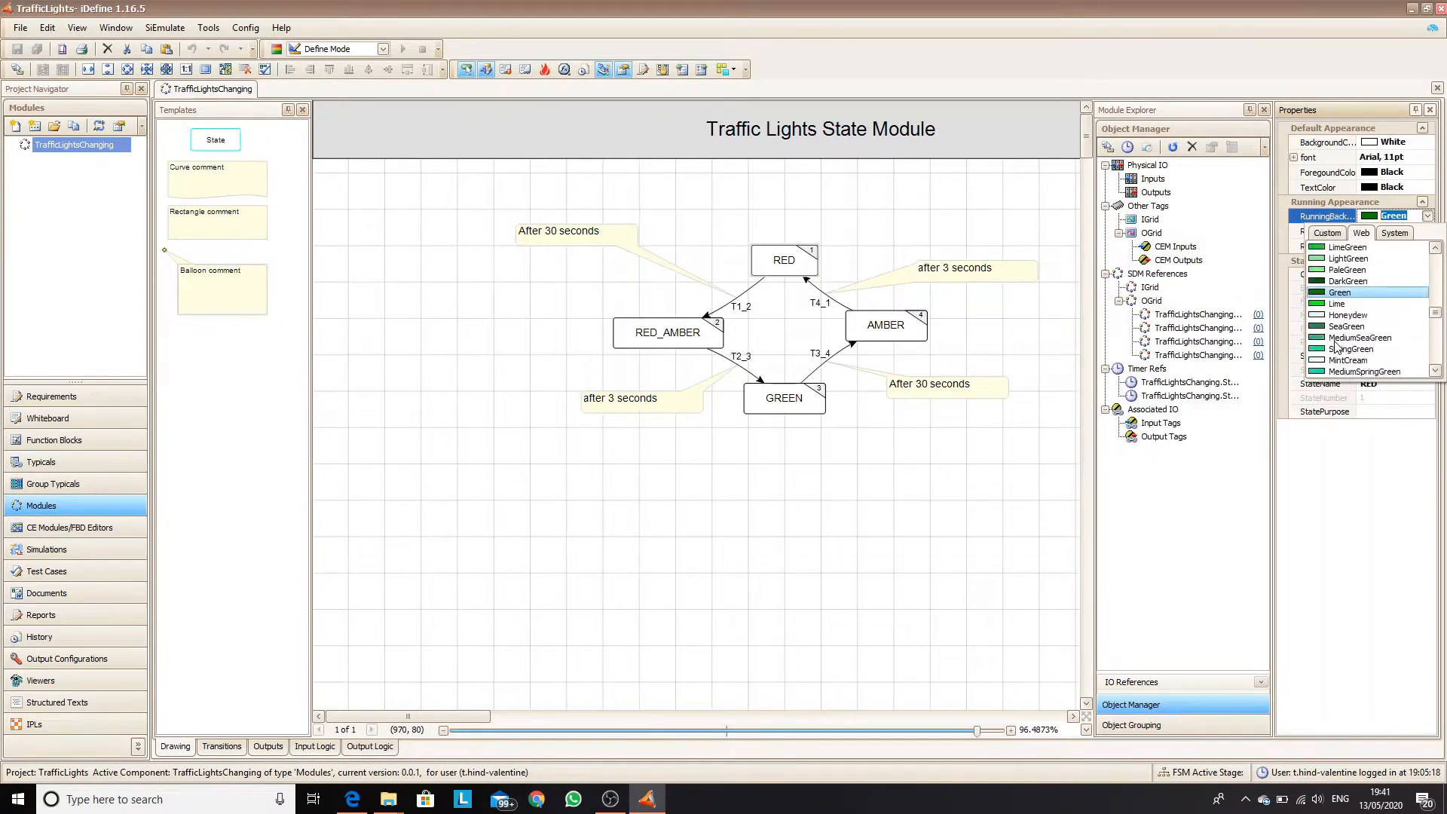
scroll(1335, 347, "down", 4)
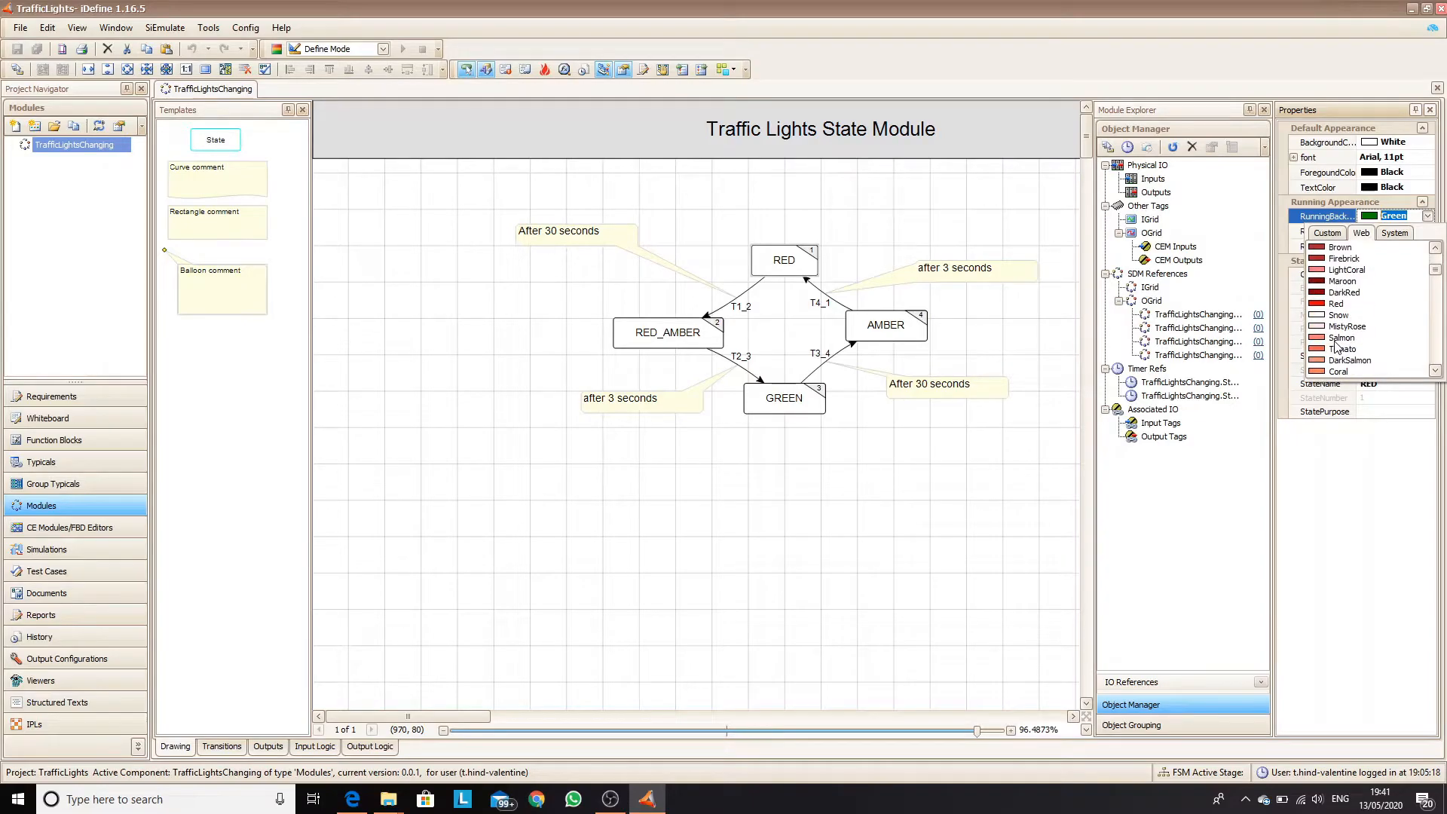
left_click(1324, 303)
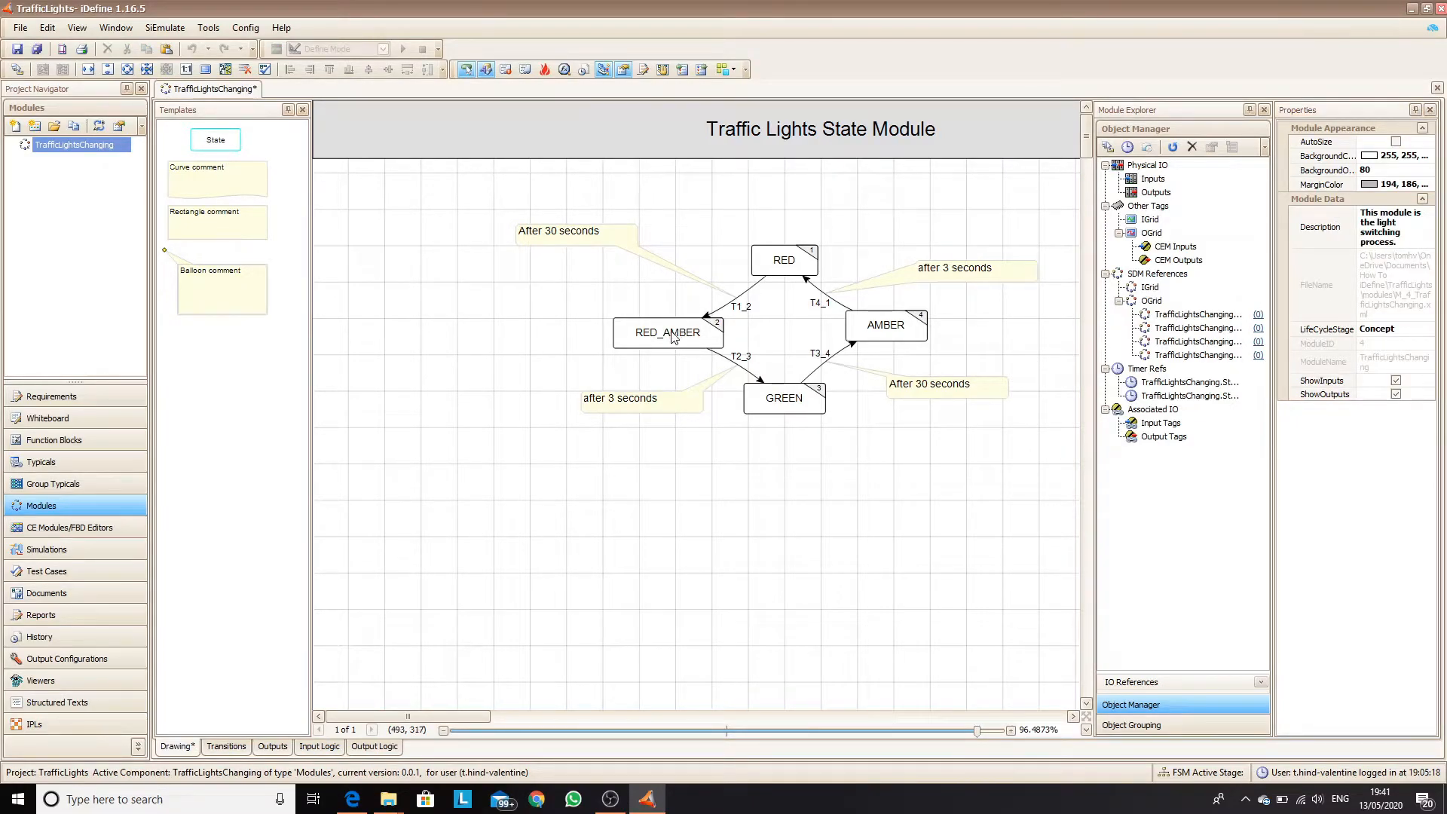
Give the next selected state a Red running colour and set RED_AMBER's running colour.
left_click(677, 335)
left_click(1427, 216)
scroll(1373, 305, "down", 20)
scroll(1375, 305, "up", 20)
left_click(1335, 305)
left_click(707, 335)
left_click(1426, 216)
scroll(1379, 303, "up", 19)
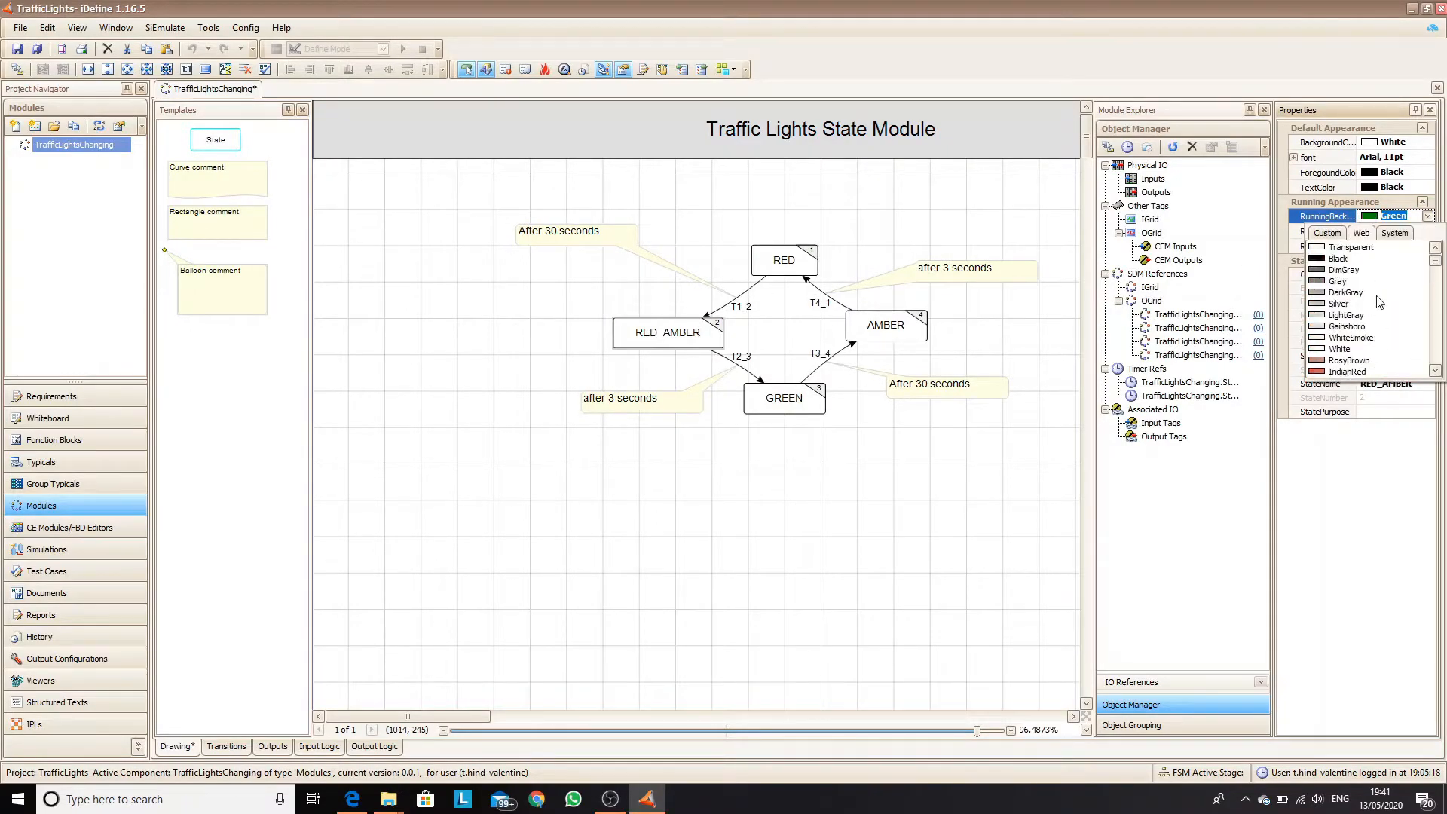
scroll(1378, 304, "down", 5)
left_click(1349, 303)
Save the module, then play and stop the emulation in Emulate Mode.
left_click(17, 49)
left_click(382, 49)
left_click(331, 75)
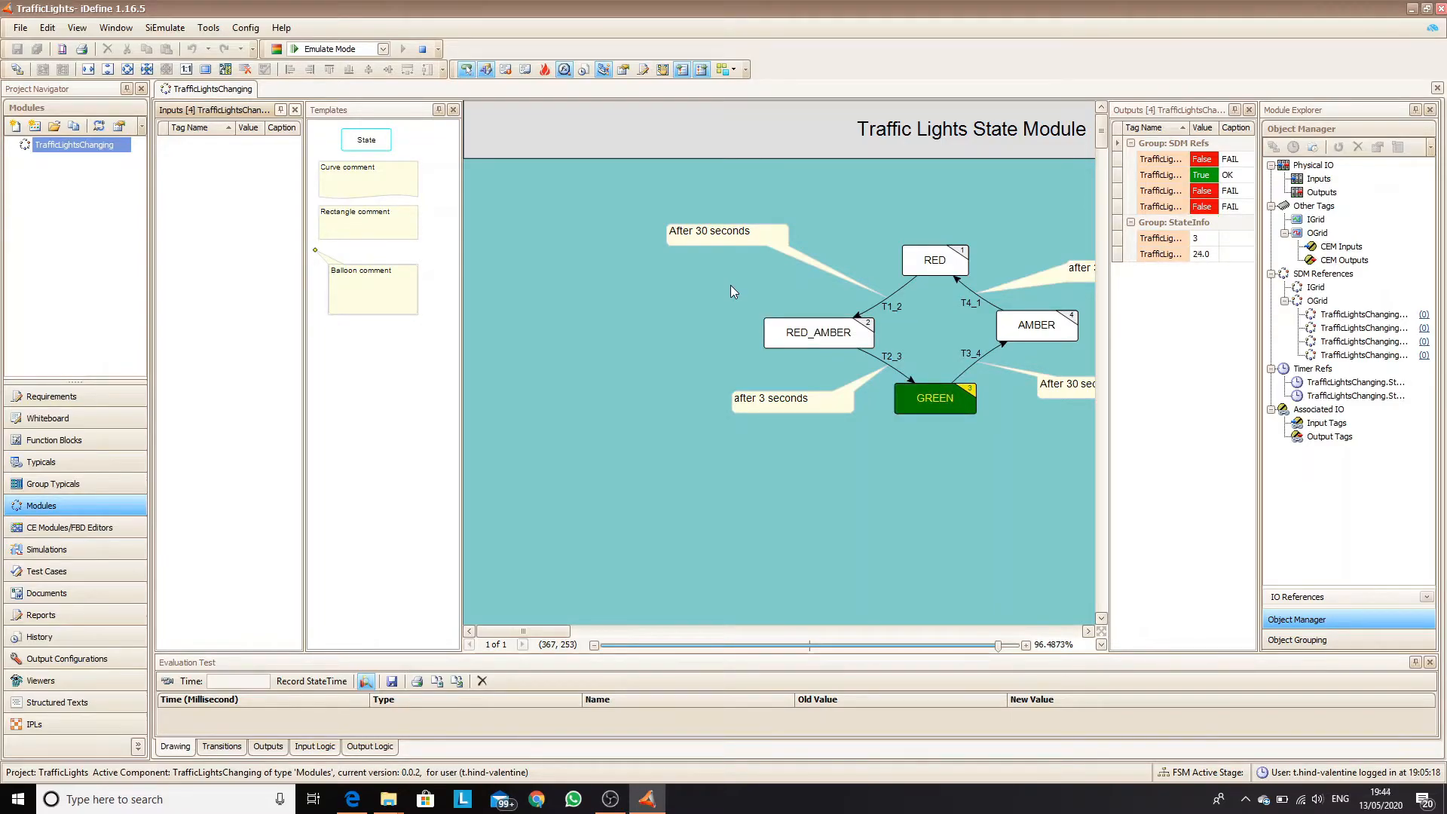
left_click(422, 48)
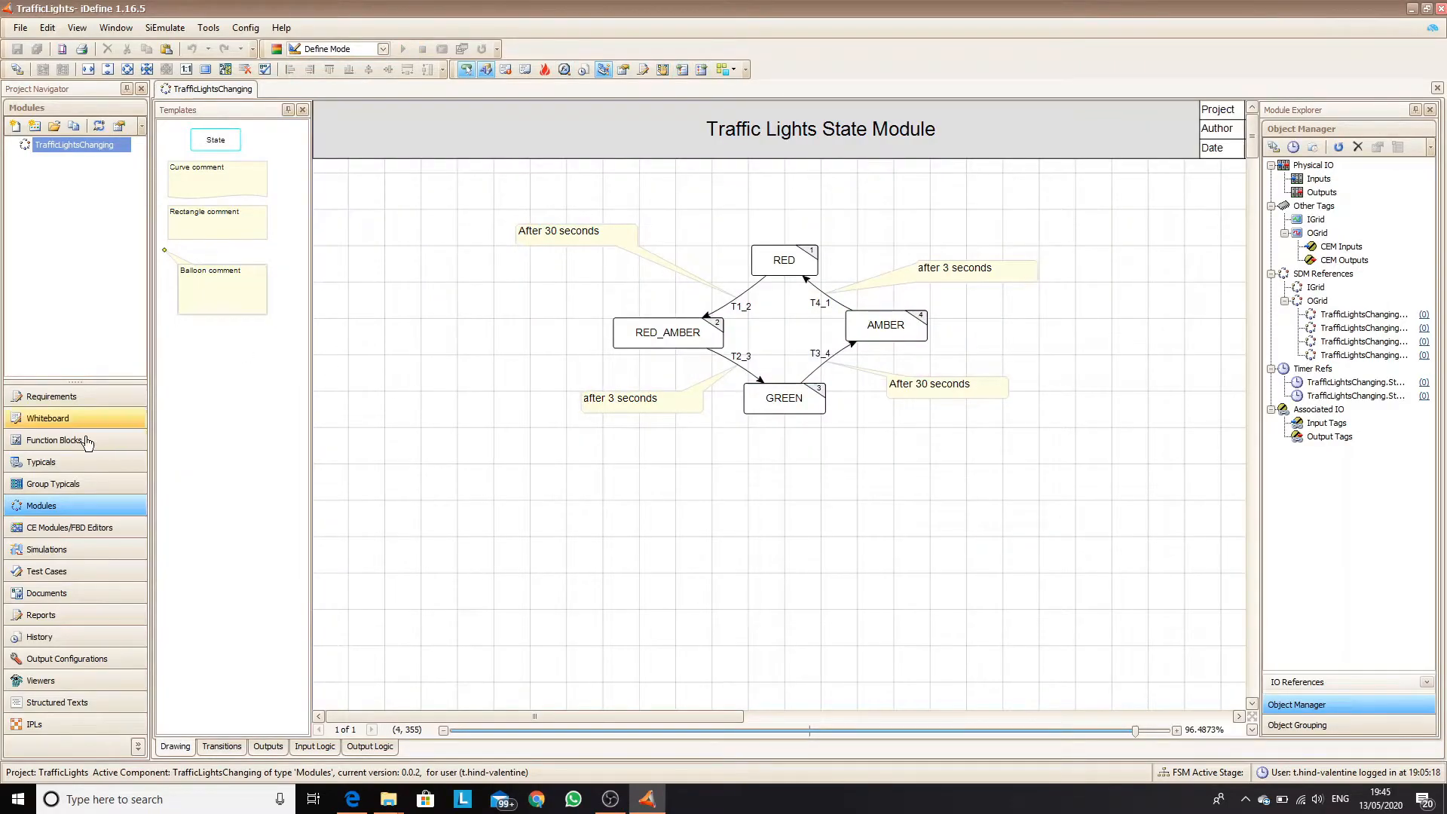
Add simulation TrafficLights with a description saying it visualises the traffic lights.
left_click(47, 549)
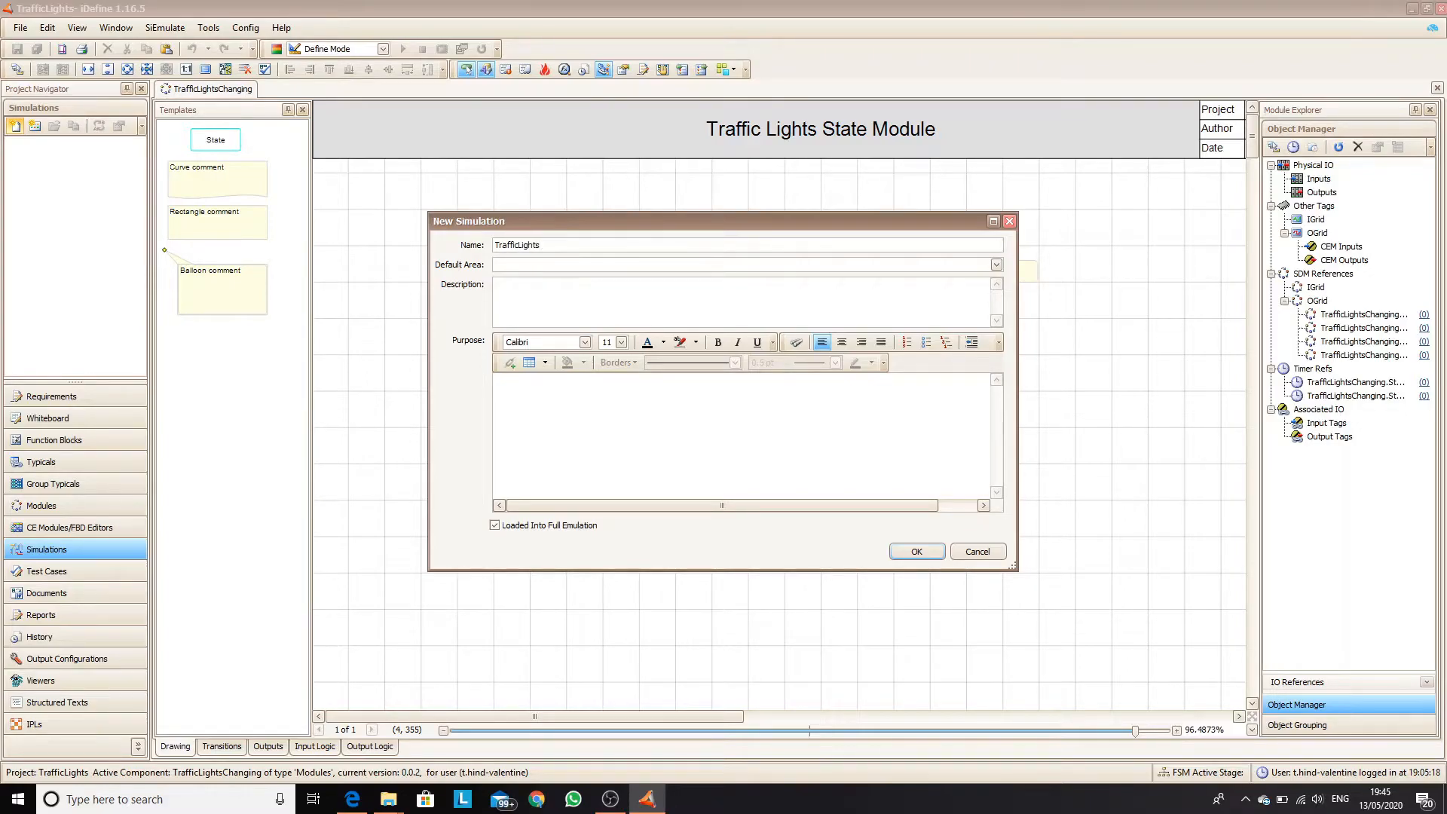
type("his simulation page is f")
type("o visualise the traffic lights.")
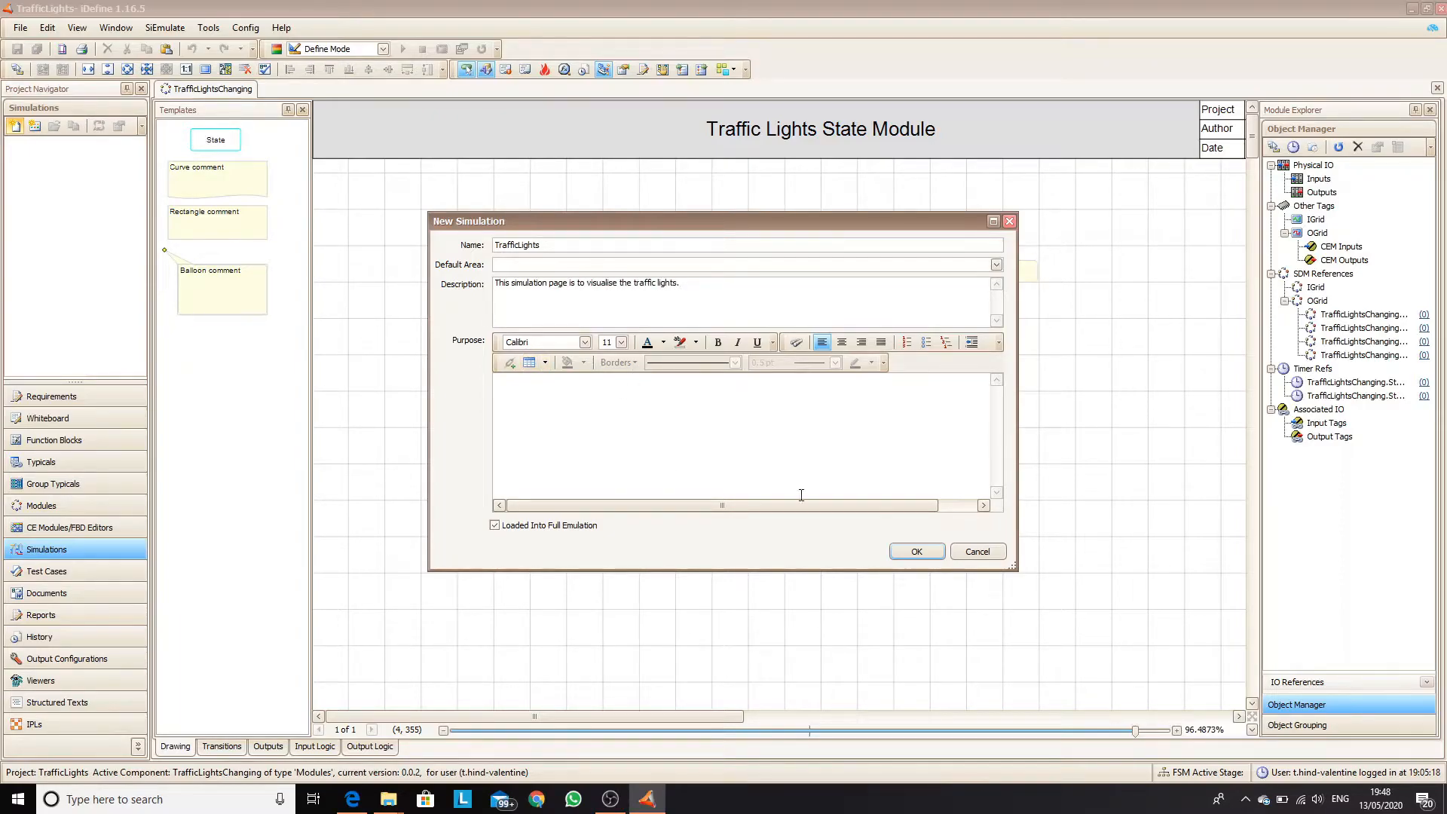
left_click(908, 564)
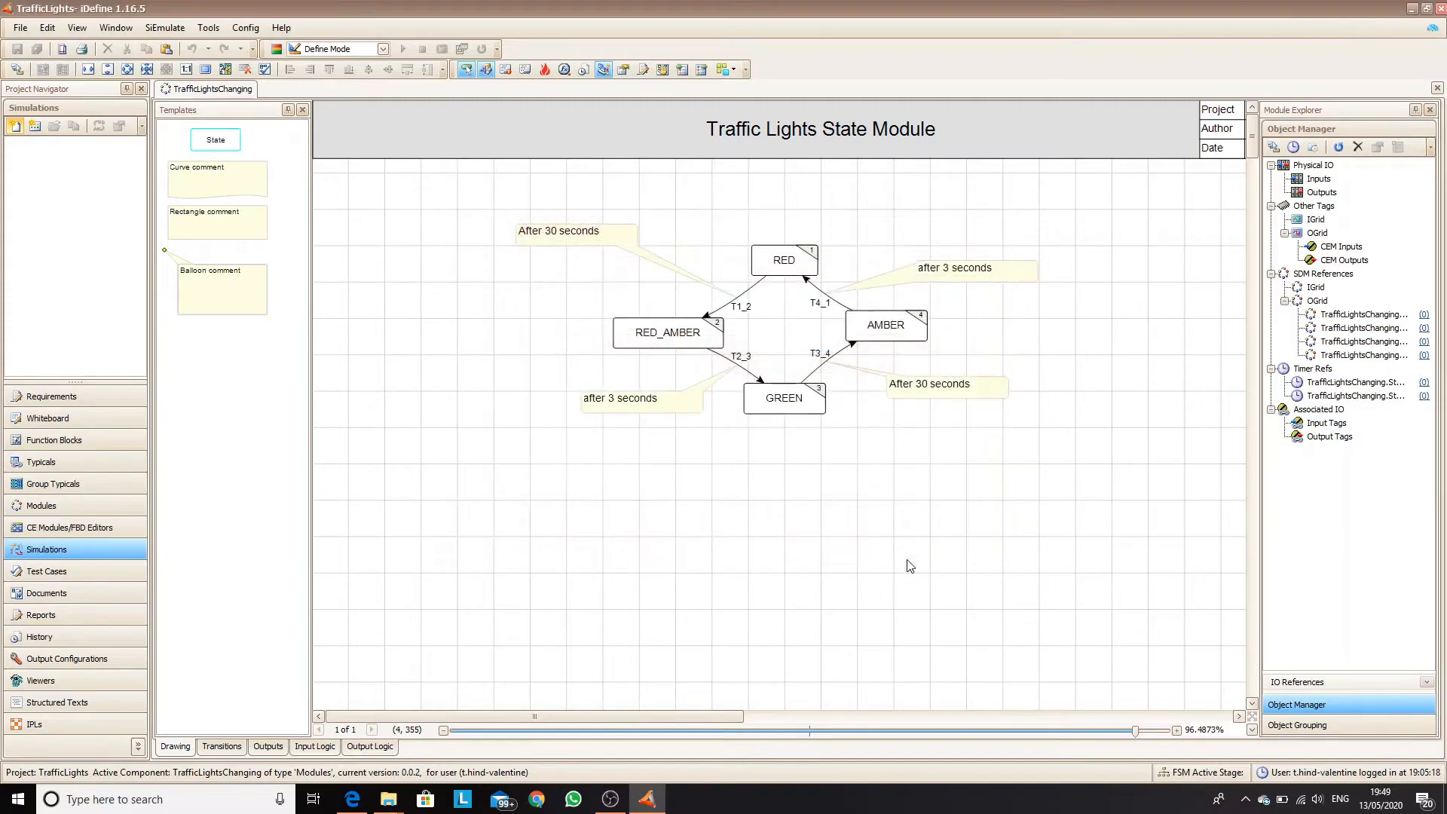
Accept the component revision, show the Control Units templates and drop a red lamp on the page.
left_click(783, 482)
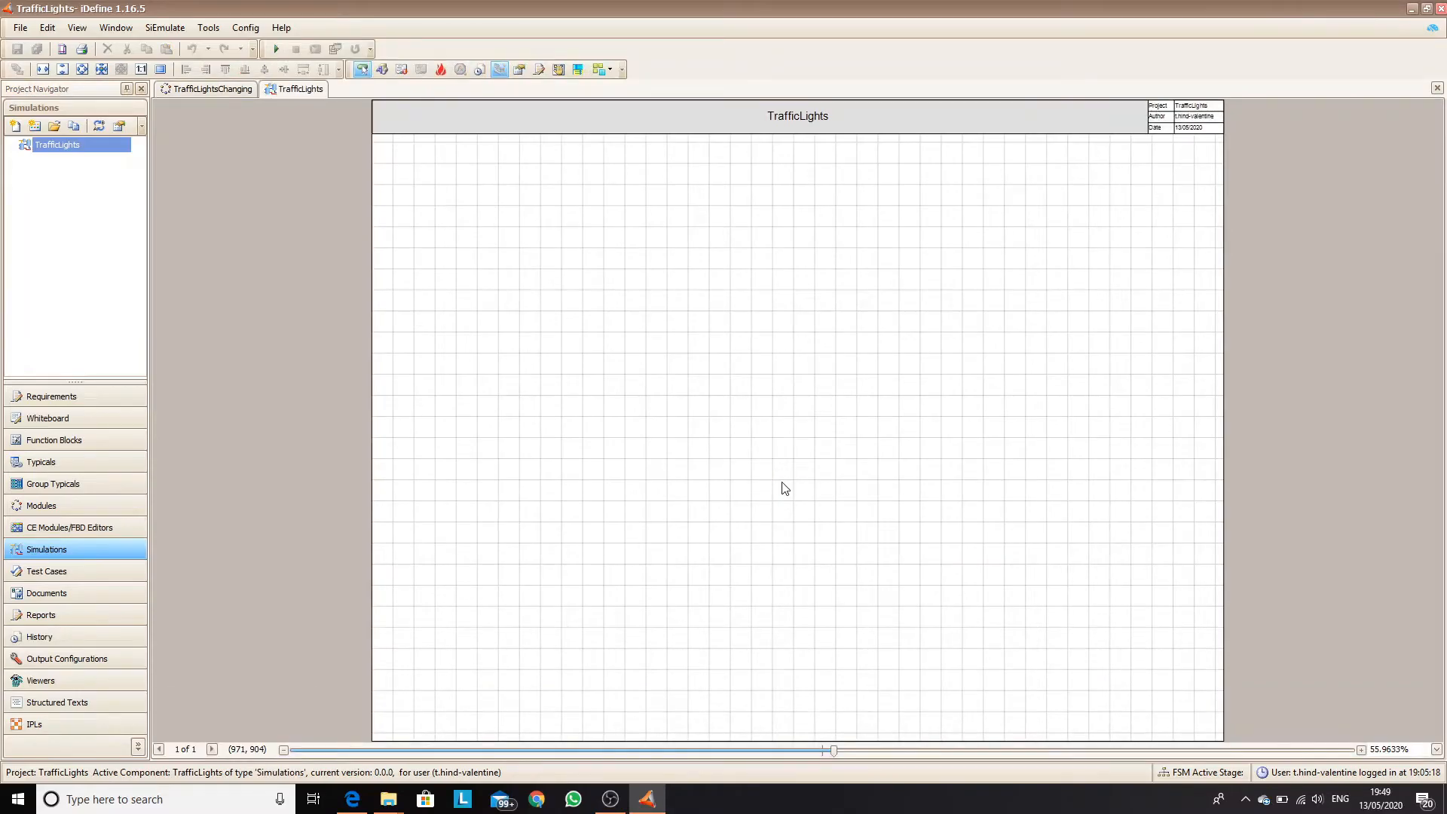
left_click(382, 68)
scroll(294, 305, "down", 3)
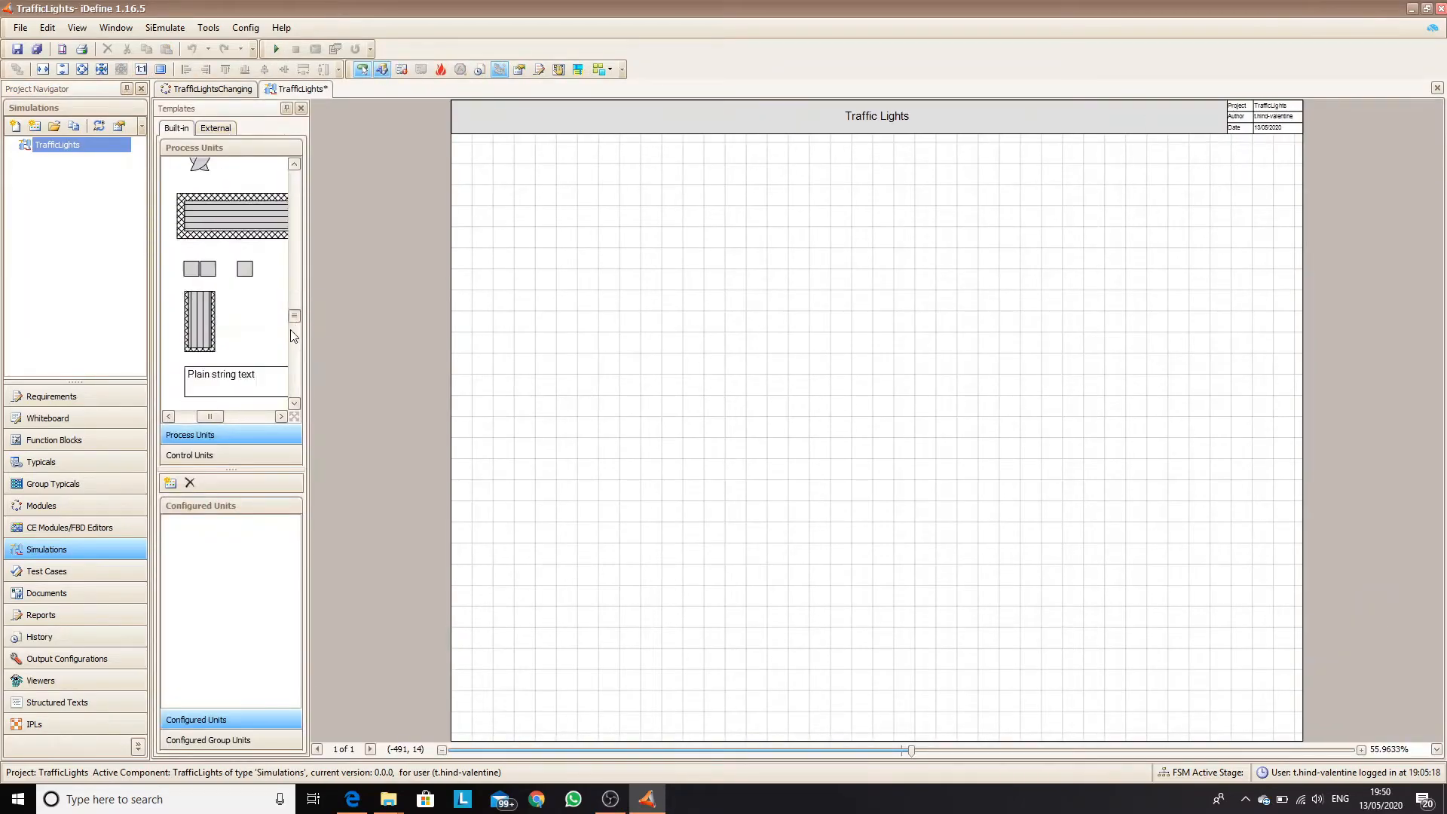
left_click(188, 455)
left_click_drag(199, 229, 656, 213)
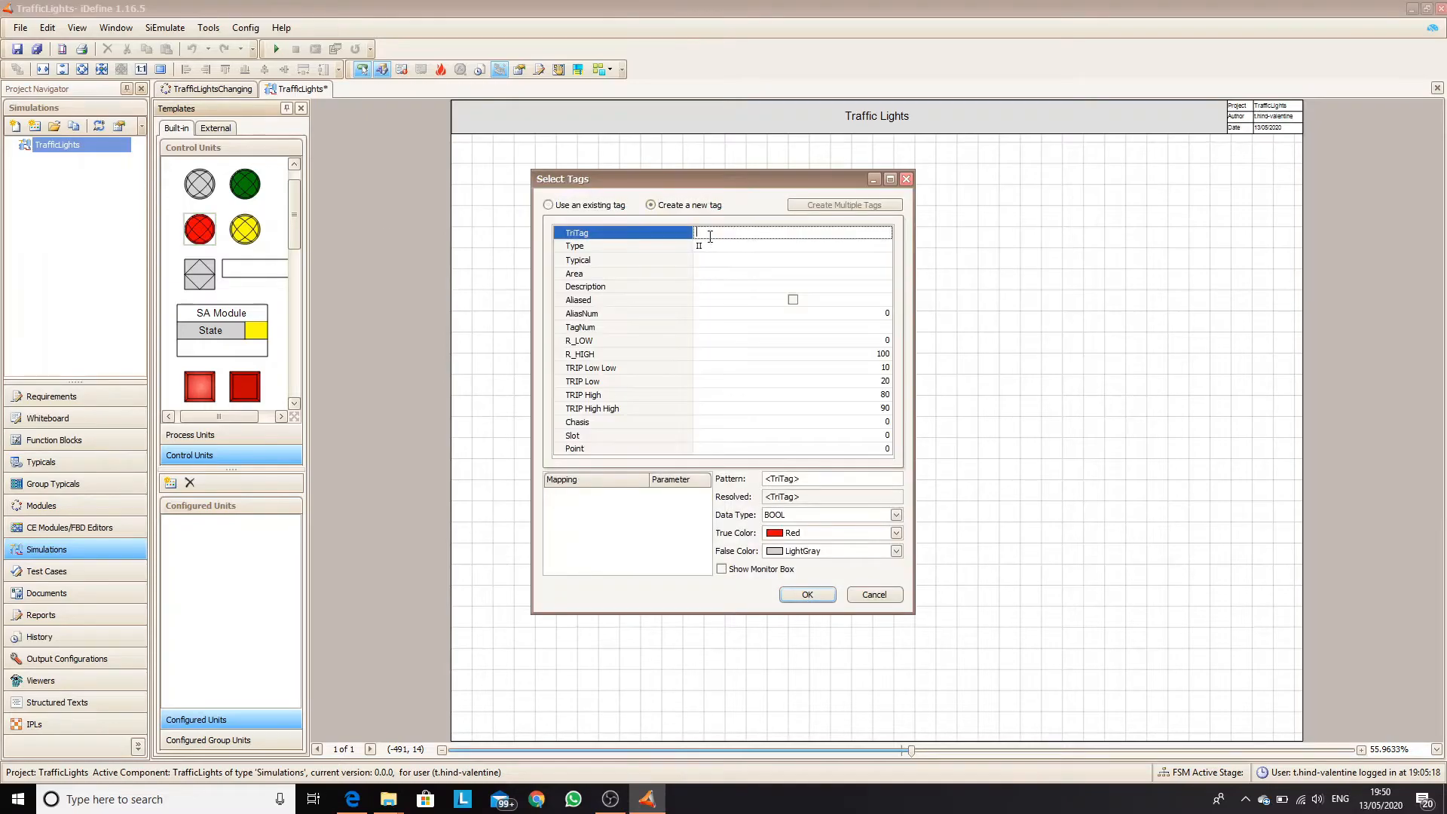
Give the red lamp's tag the TAG_Default typical and description 'This is the RED light tag'.
left_click(710, 261)
left_click(725, 289)
left_click(718, 287)
type("This is the RED light tag")
left_click(807, 595)
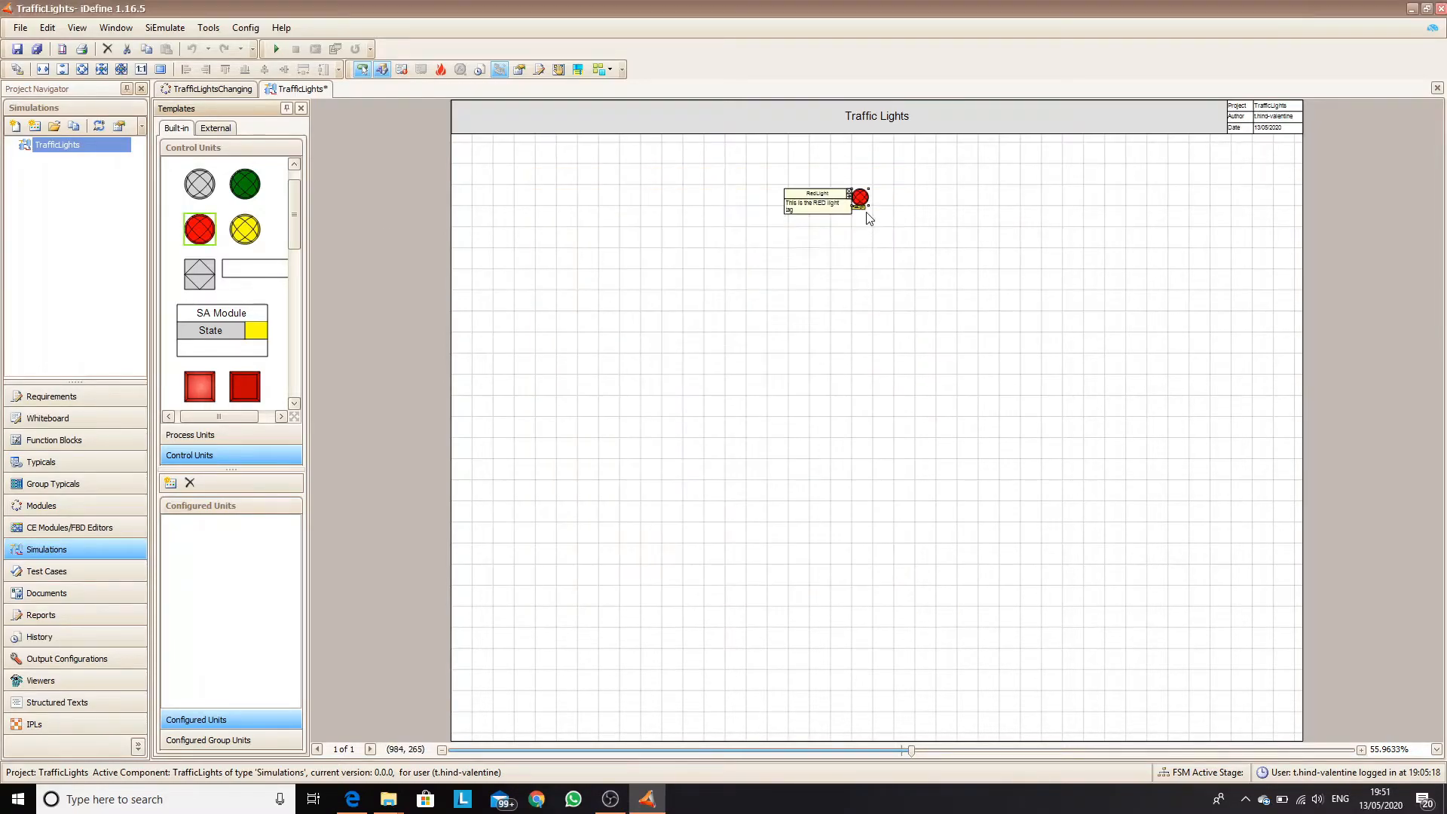
Add an amber lamp tagged AmberLight, TAG_Default, 'This is the amber light', DarkOrange on, light gray off.
left_click_drag(245, 229, 863, 240)
type("AbberLight")
left_click(712, 260)
left_click(750, 287)
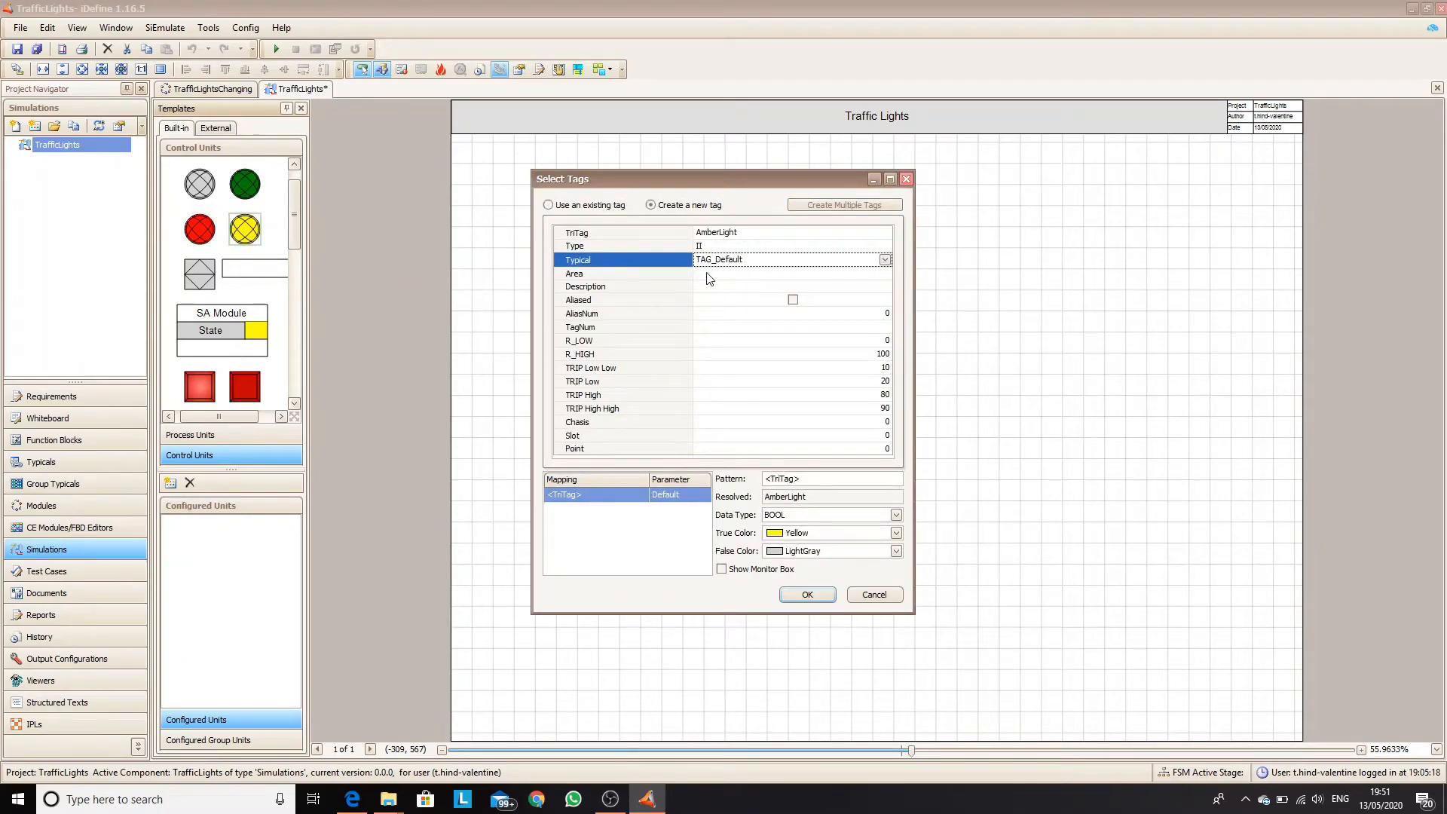
left_click(712, 286)
type("This is the amber light")
left_click(832, 533)
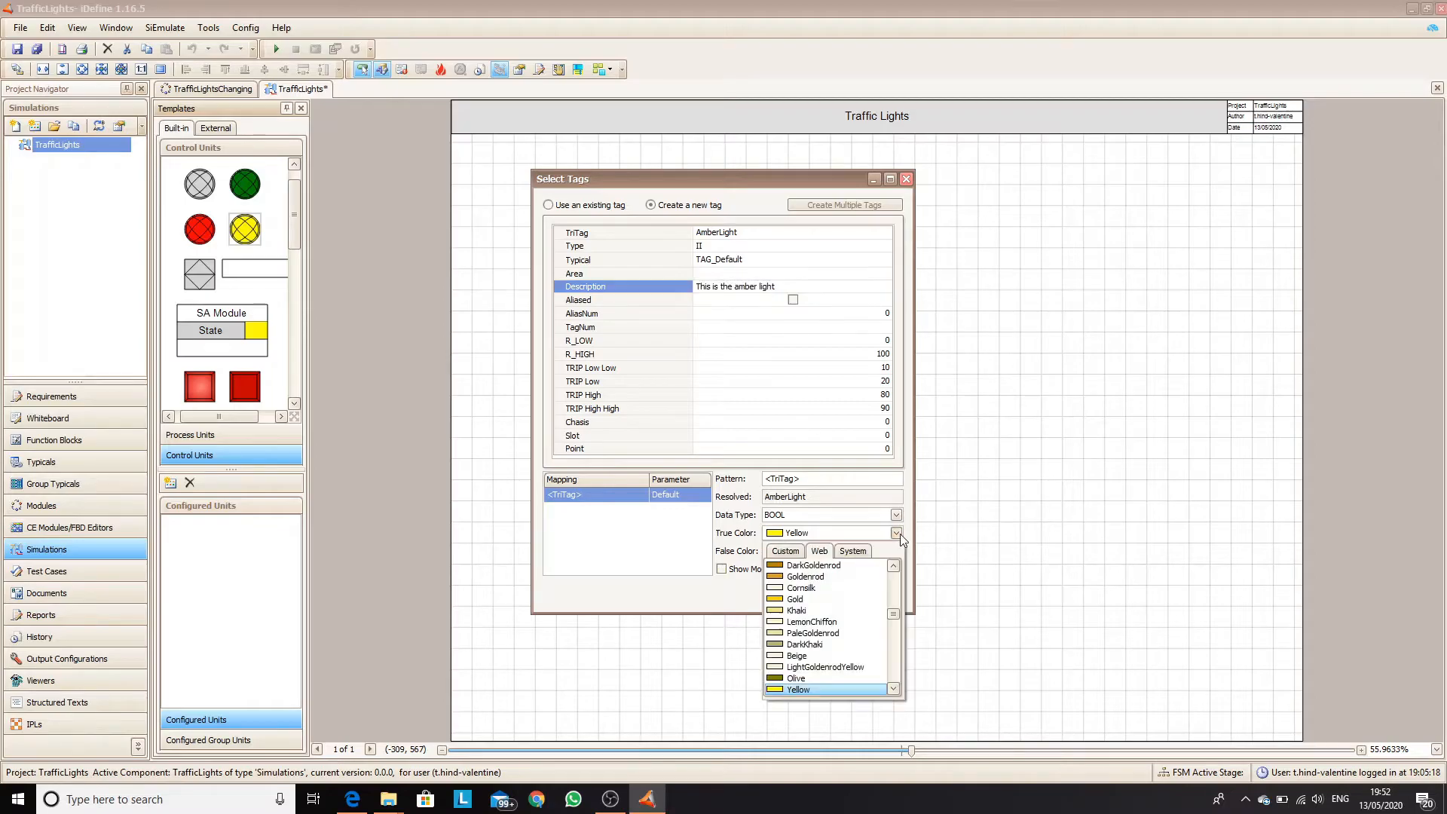
scroll(793, 629, "up", 3)
left_click(806, 688)
left_click(874, 551)
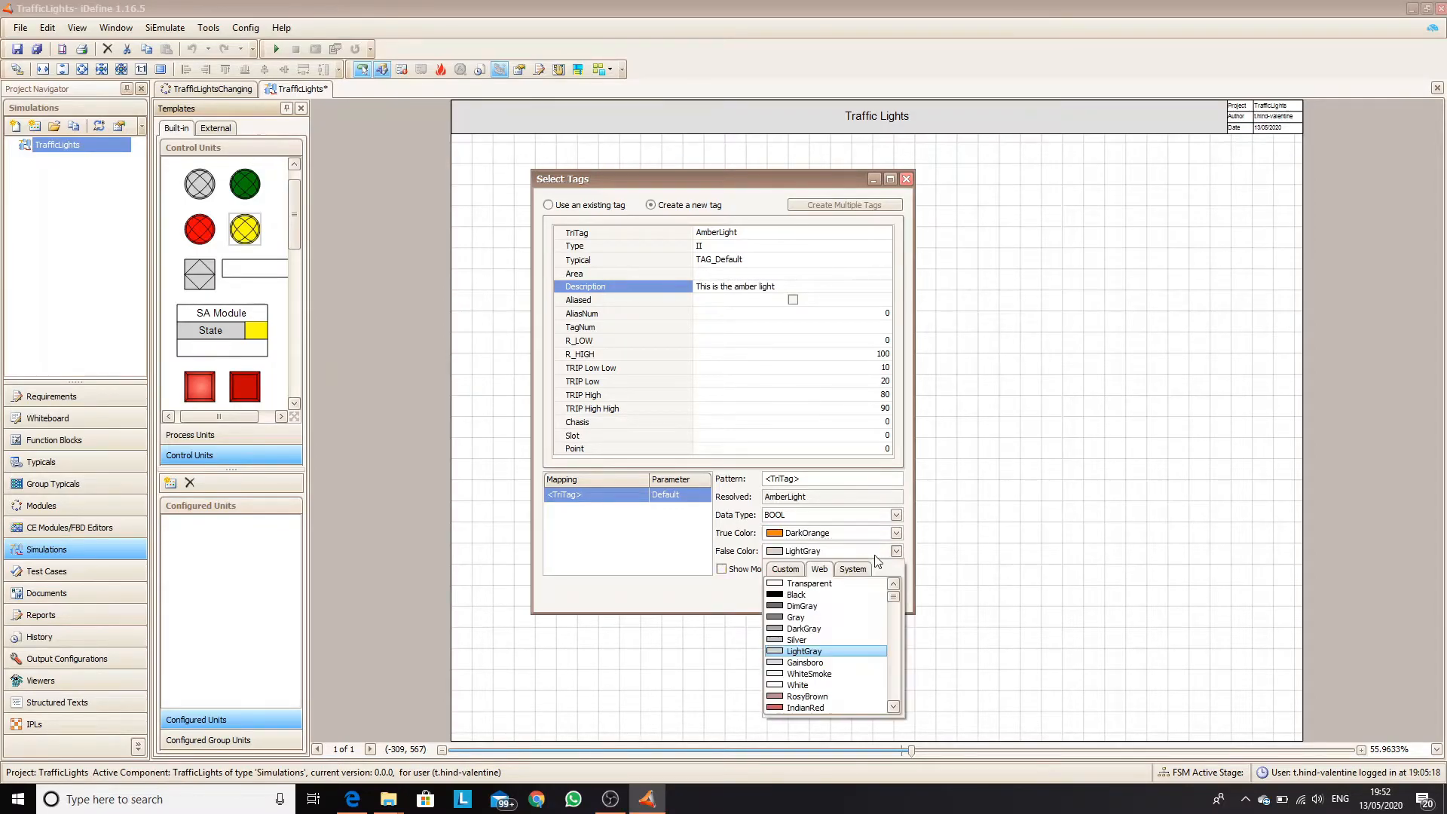
left_click(785, 569)
left_click(779, 604)
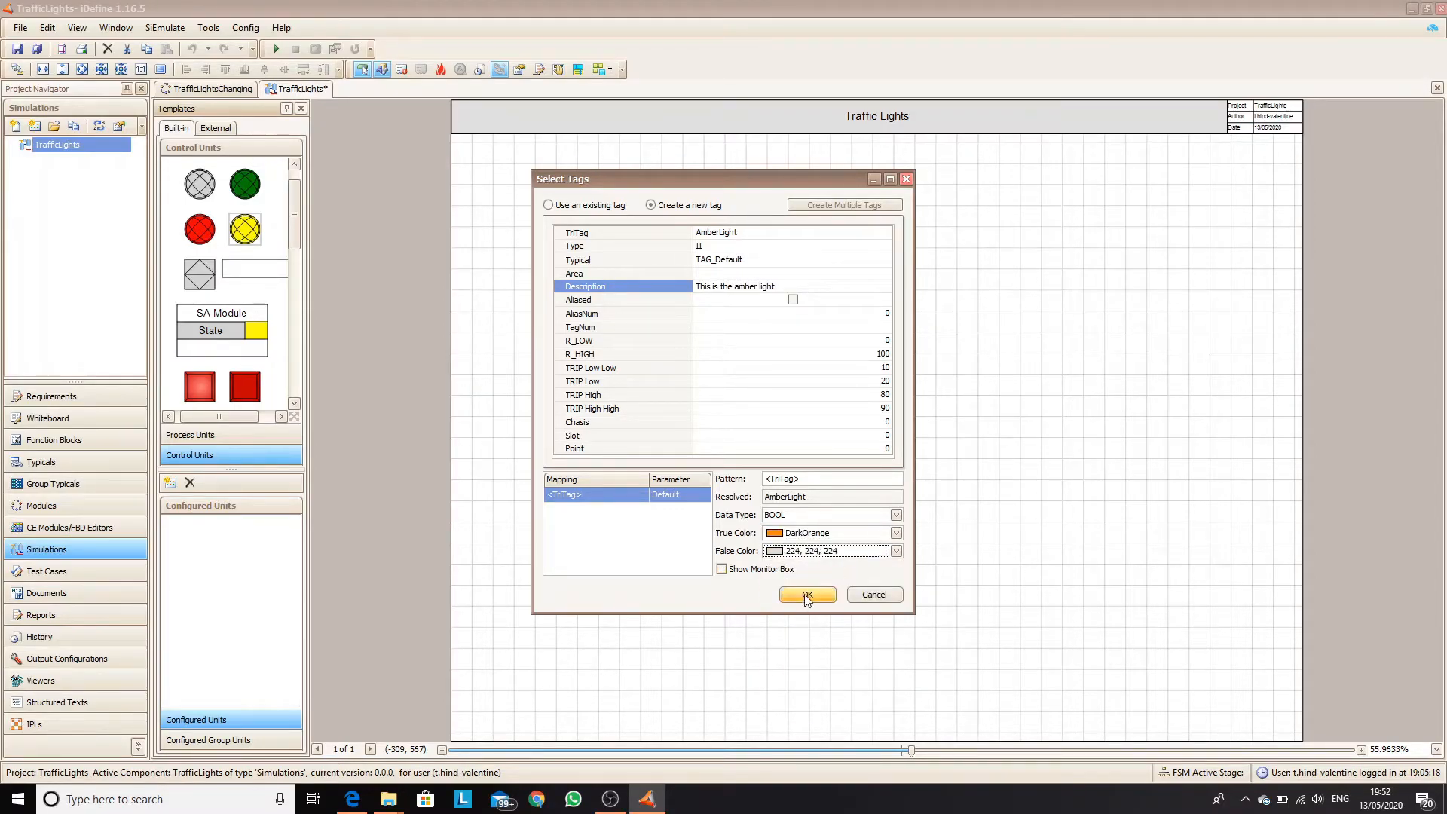
left_click(809, 599)
Add a green lamp with new tag GreenLight, TAG_Default and description 'This is the green light tag'.
left_click(1212, 266)
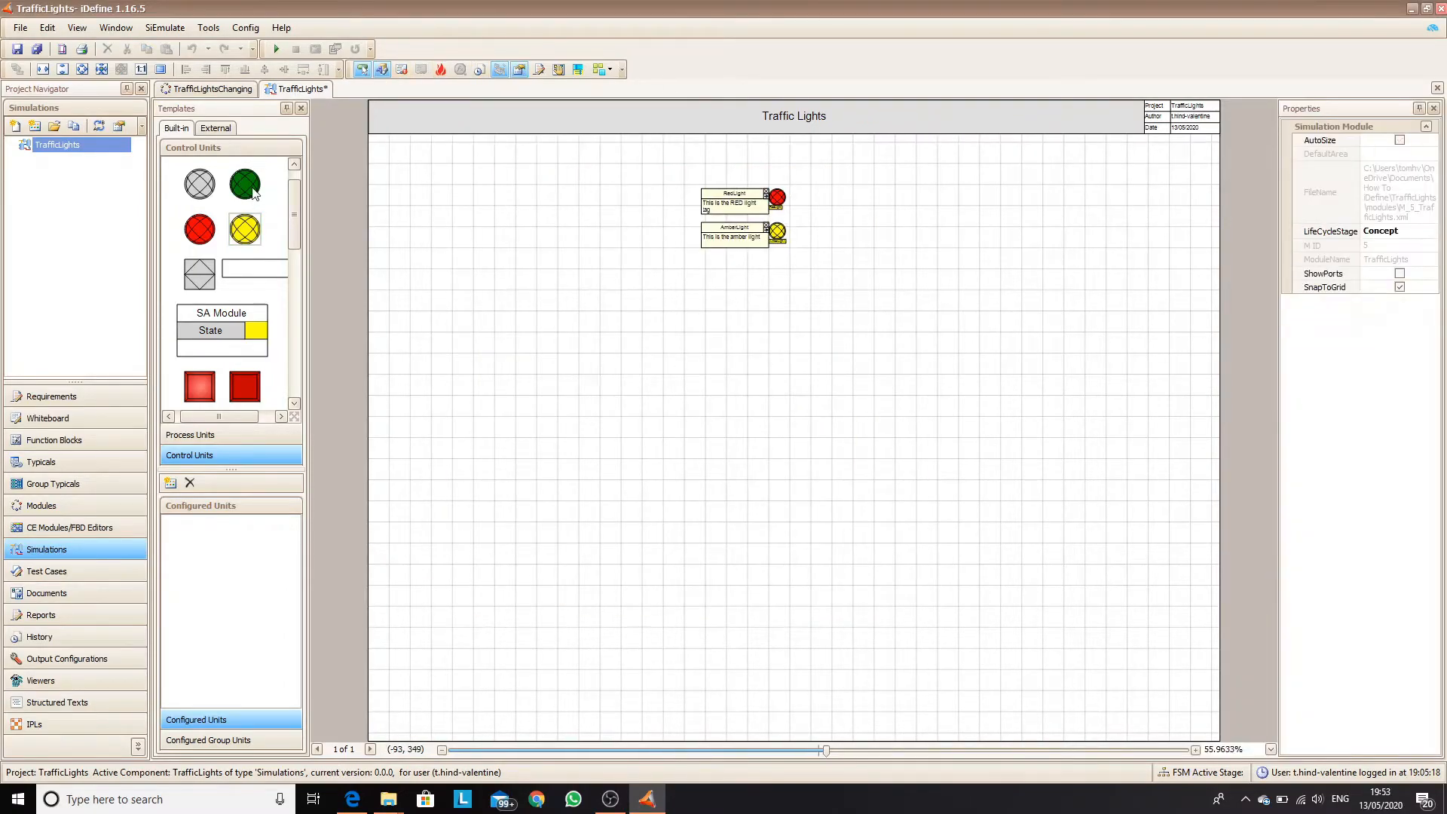
left_click_drag(245, 184, 776, 265)
left_click(651, 205)
left_click(716, 233)
type("GreenLight")
left_click(717, 260)
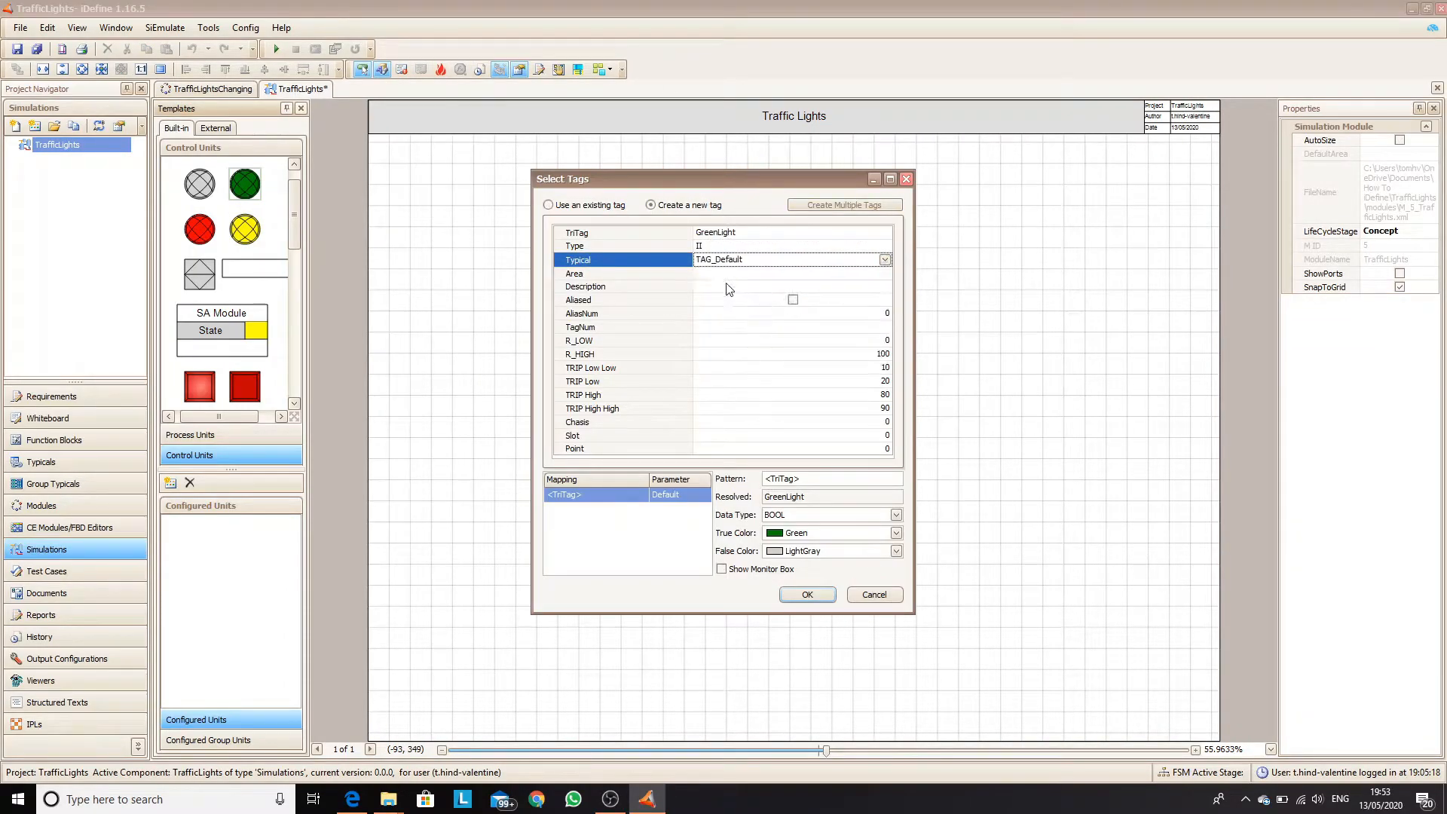
left_click(736, 287)
type("This is the green light tag")
left_click(808, 595)
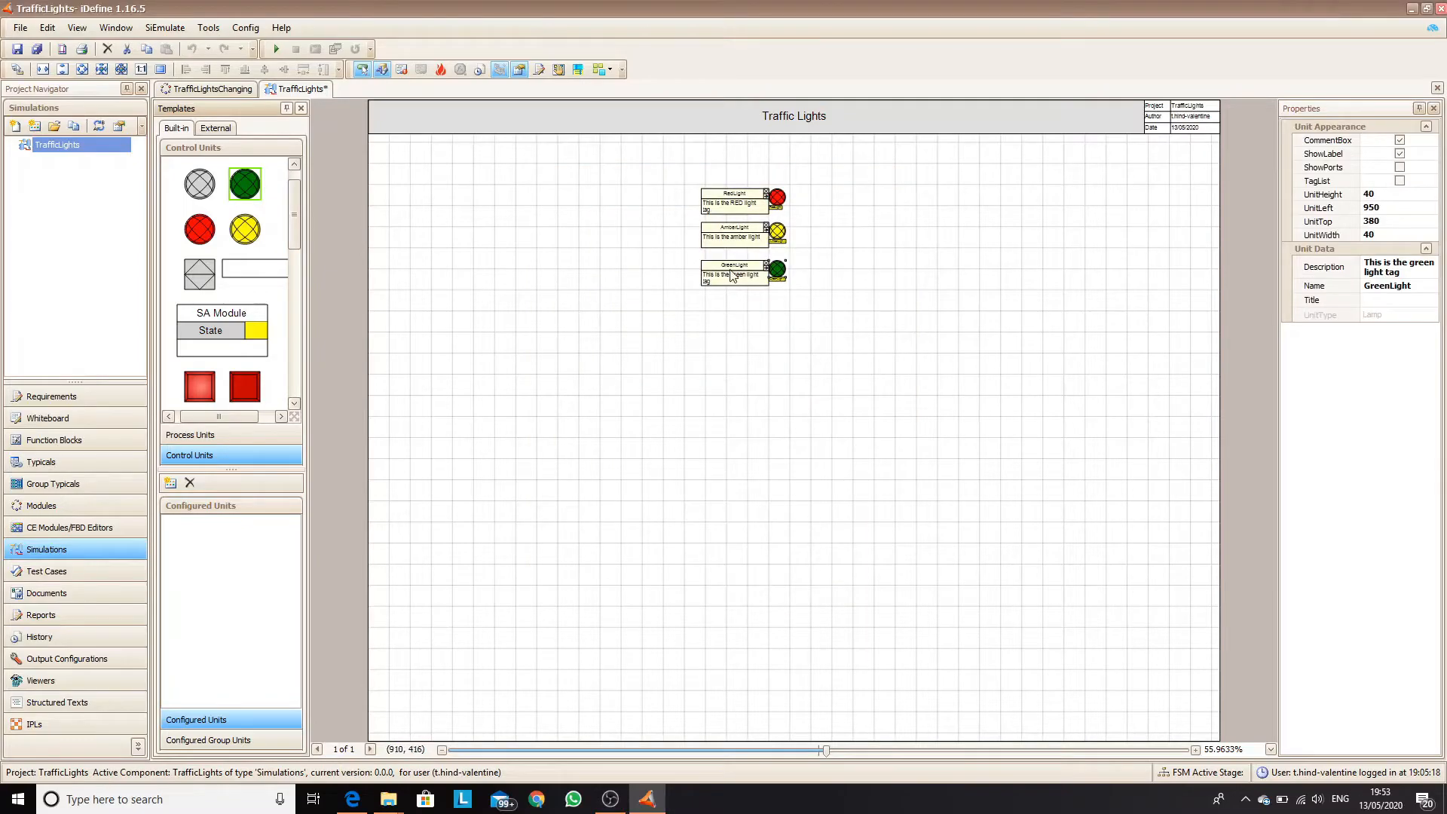
left_click(742, 281)
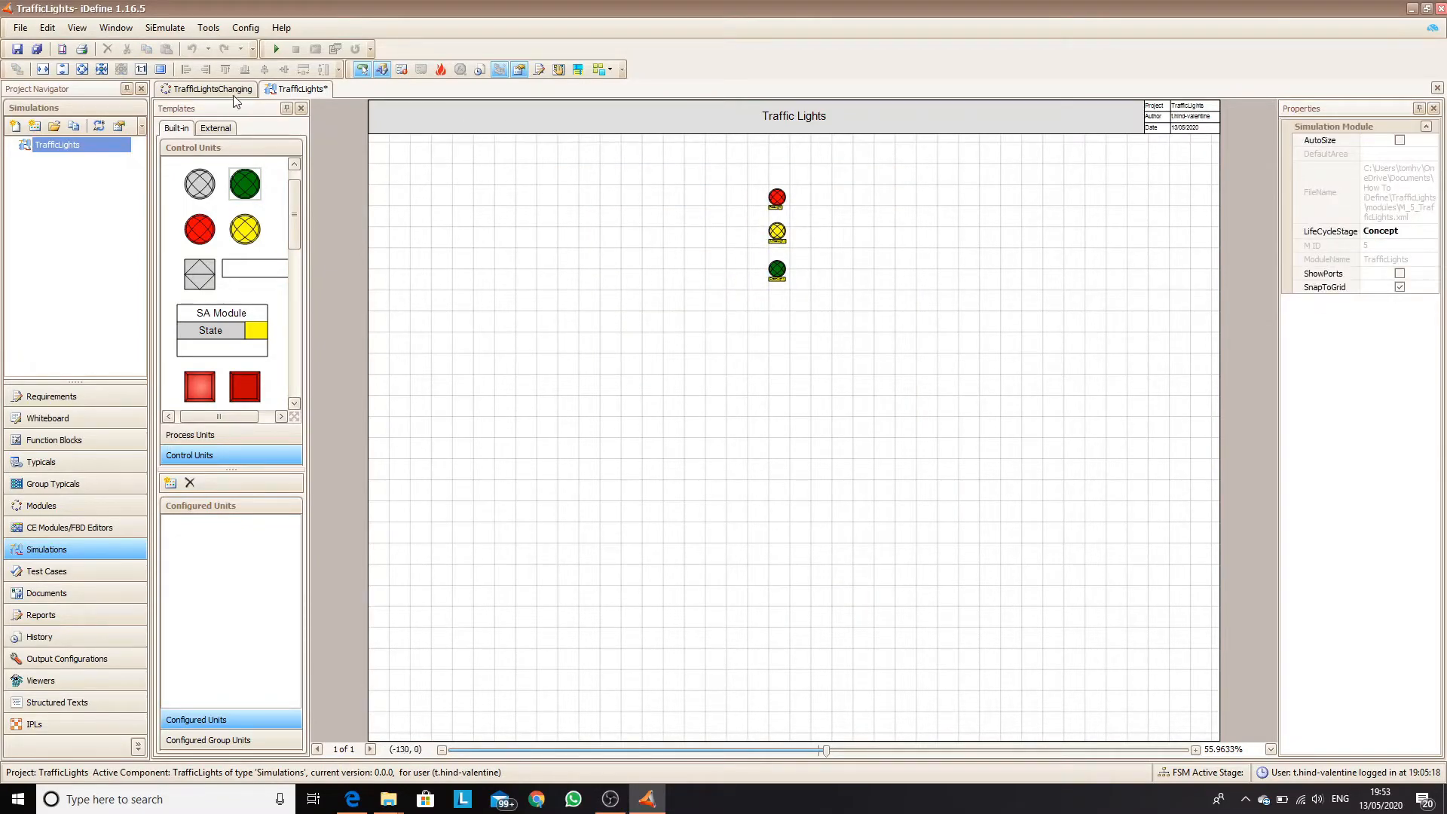
Save the project and show the TrafficLightsChanging module's IO references with the lamp tags.
left_click(17, 50)
left_click(194, 91)
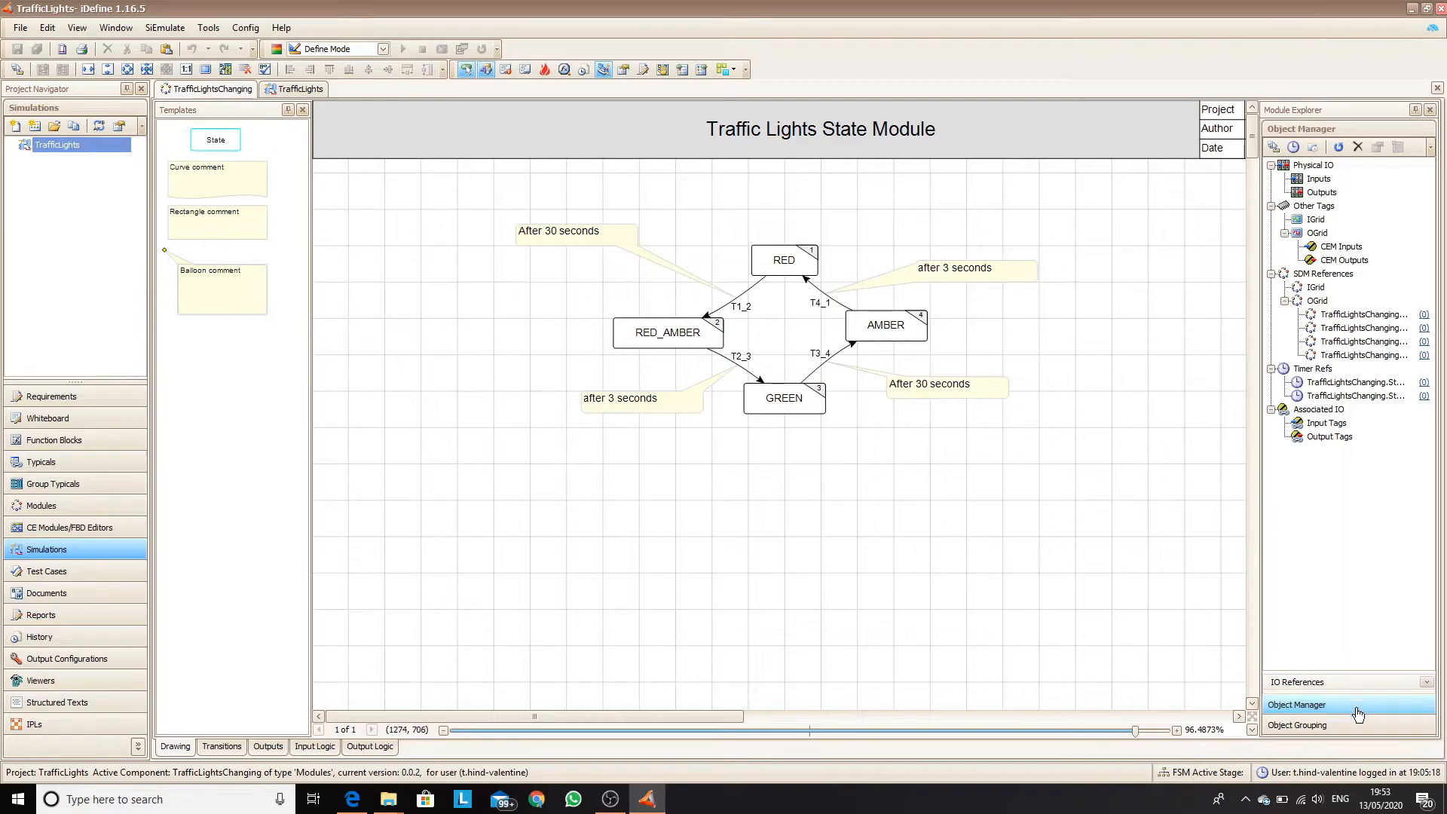
left_click(1426, 684)
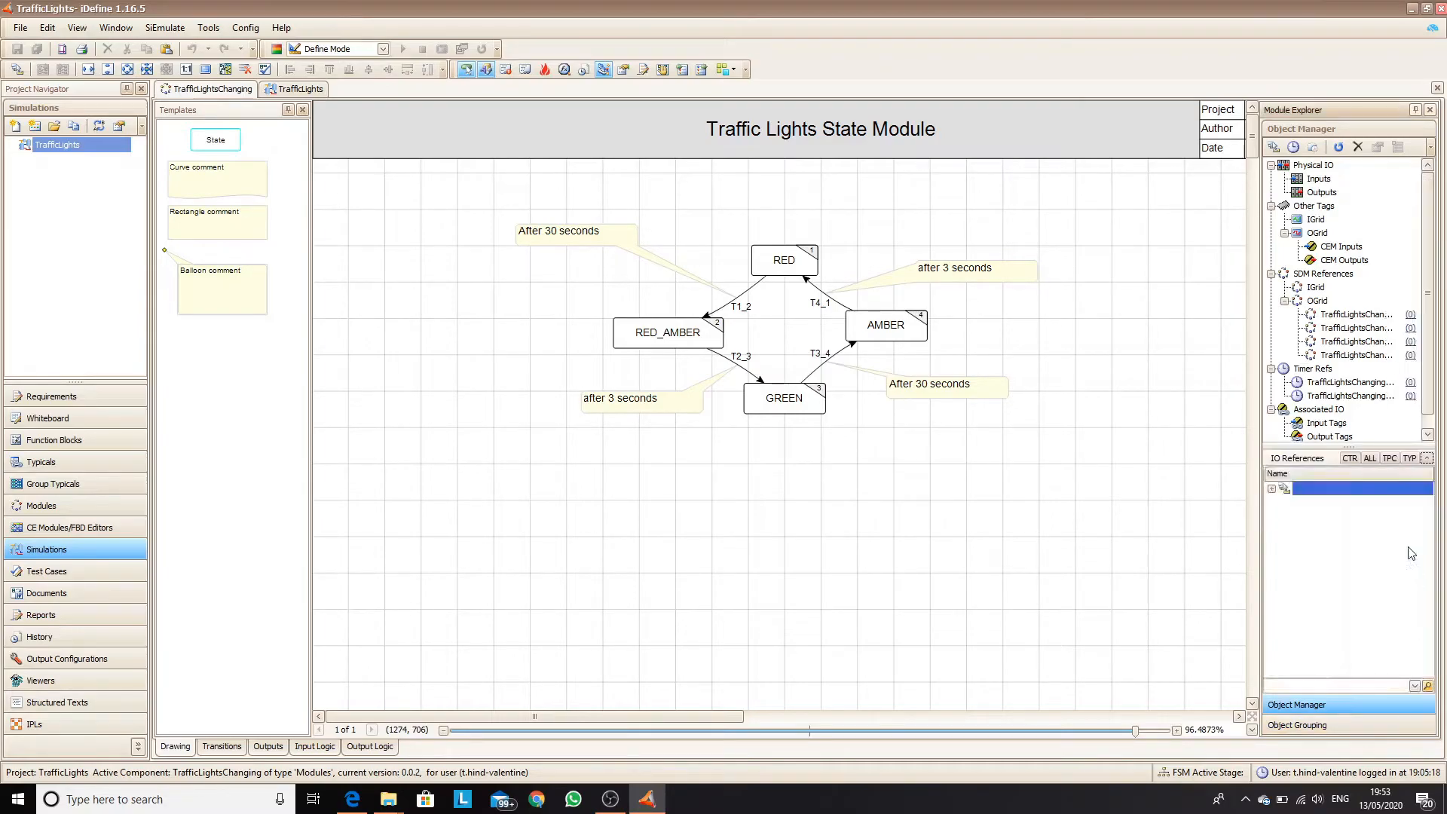
left_click(1271, 489)
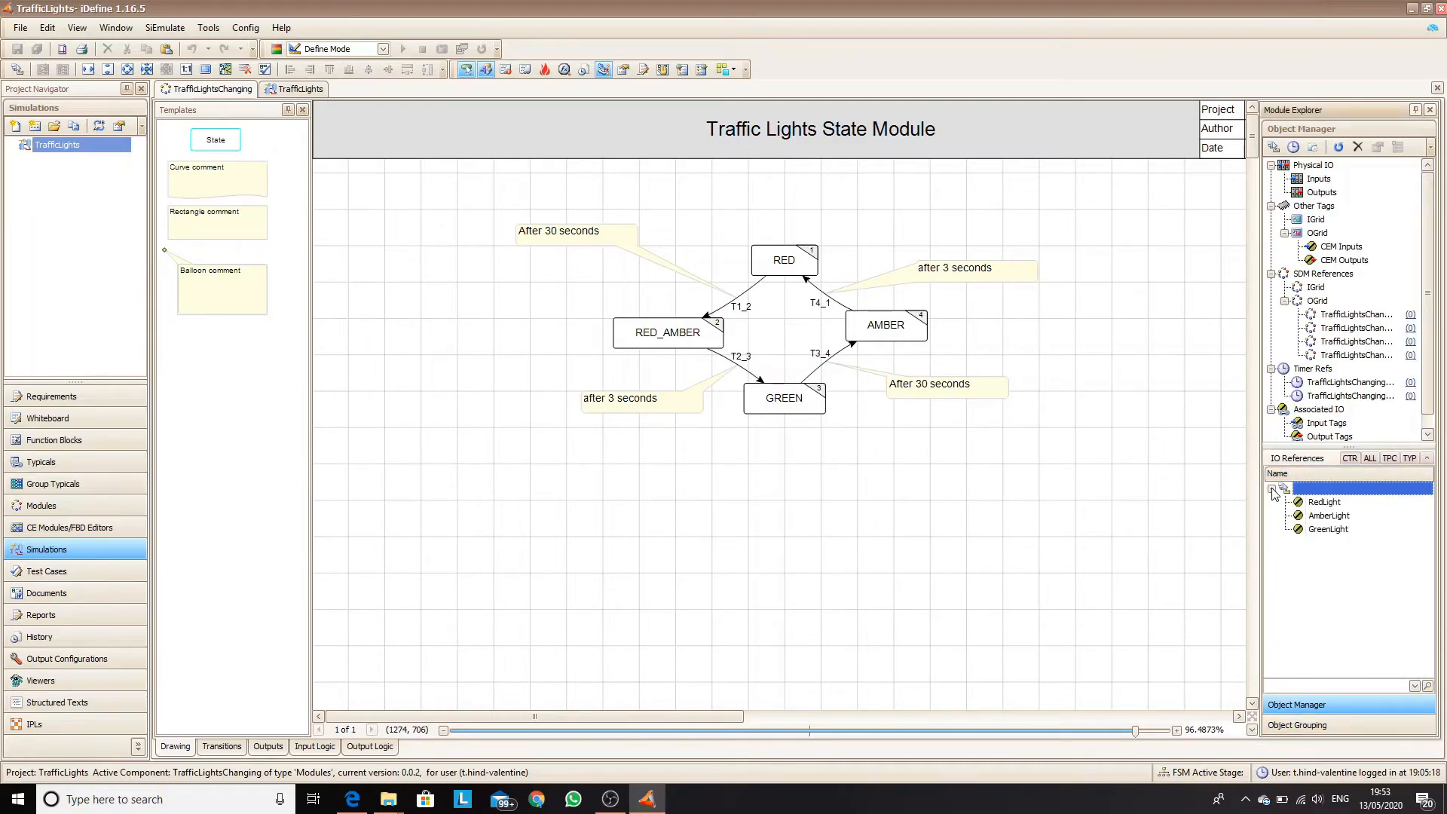
Assign RedLight, AmberLight and GreenLight as module outputs with the Default parameter.
left_click(1323, 503)
left_click_drag(1322, 504, 1323, 195)
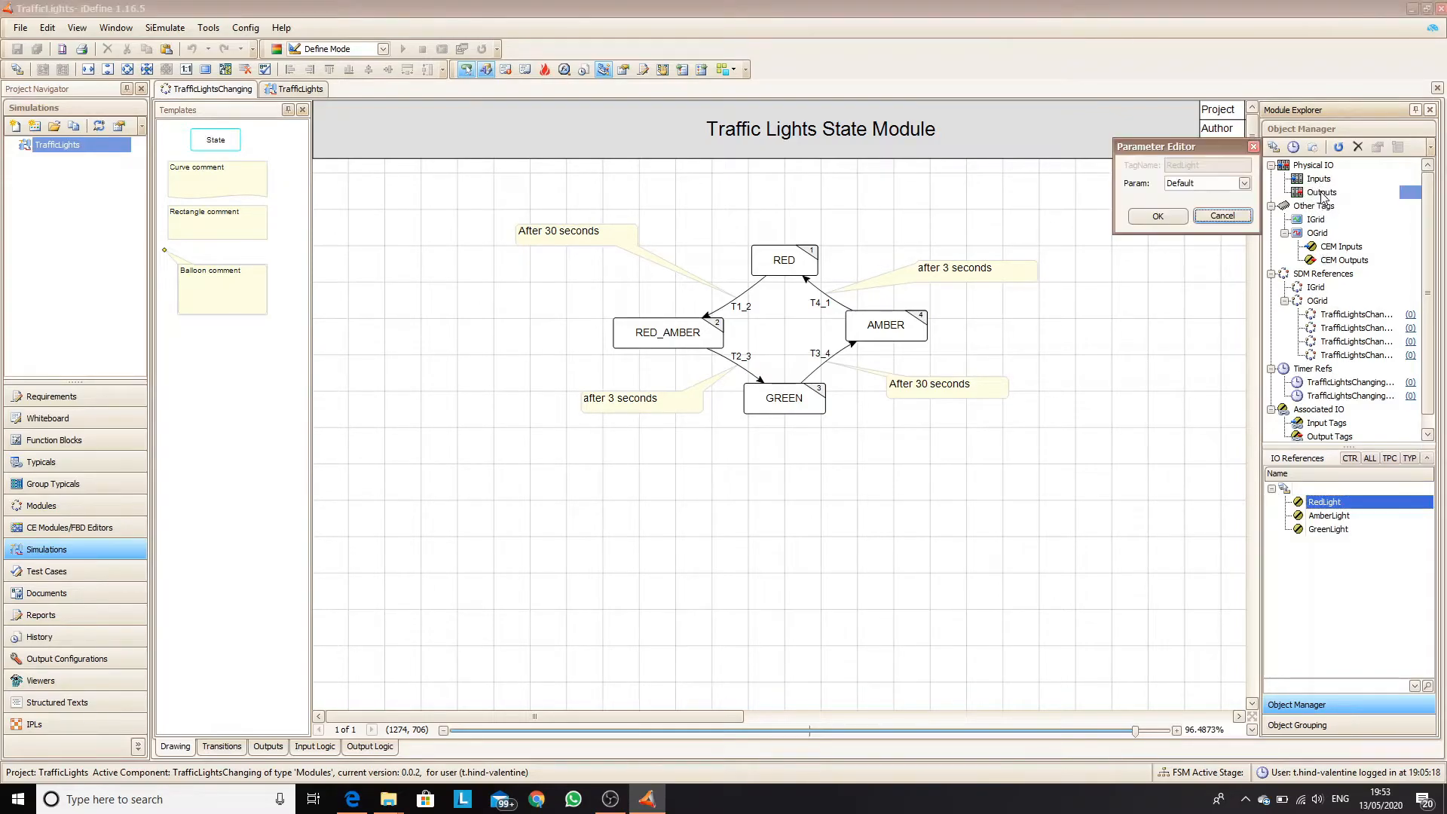
left_click(1160, 218)
left_click_drag(1337, 517, 1324, 198)
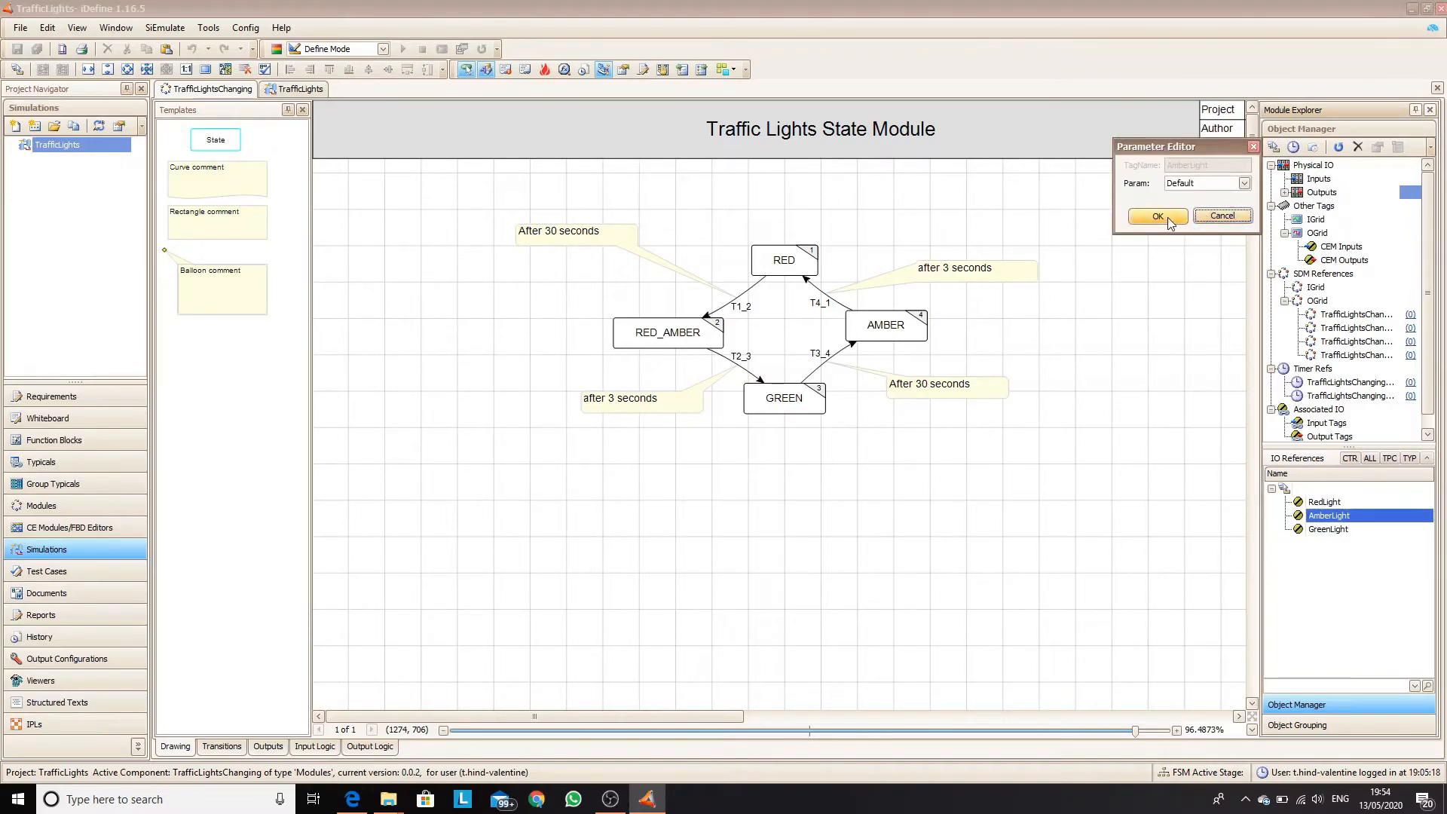
left_click(1168, 219)
left_click_drag(1326, 530, 1324, 197)
left_click(1169, 219)
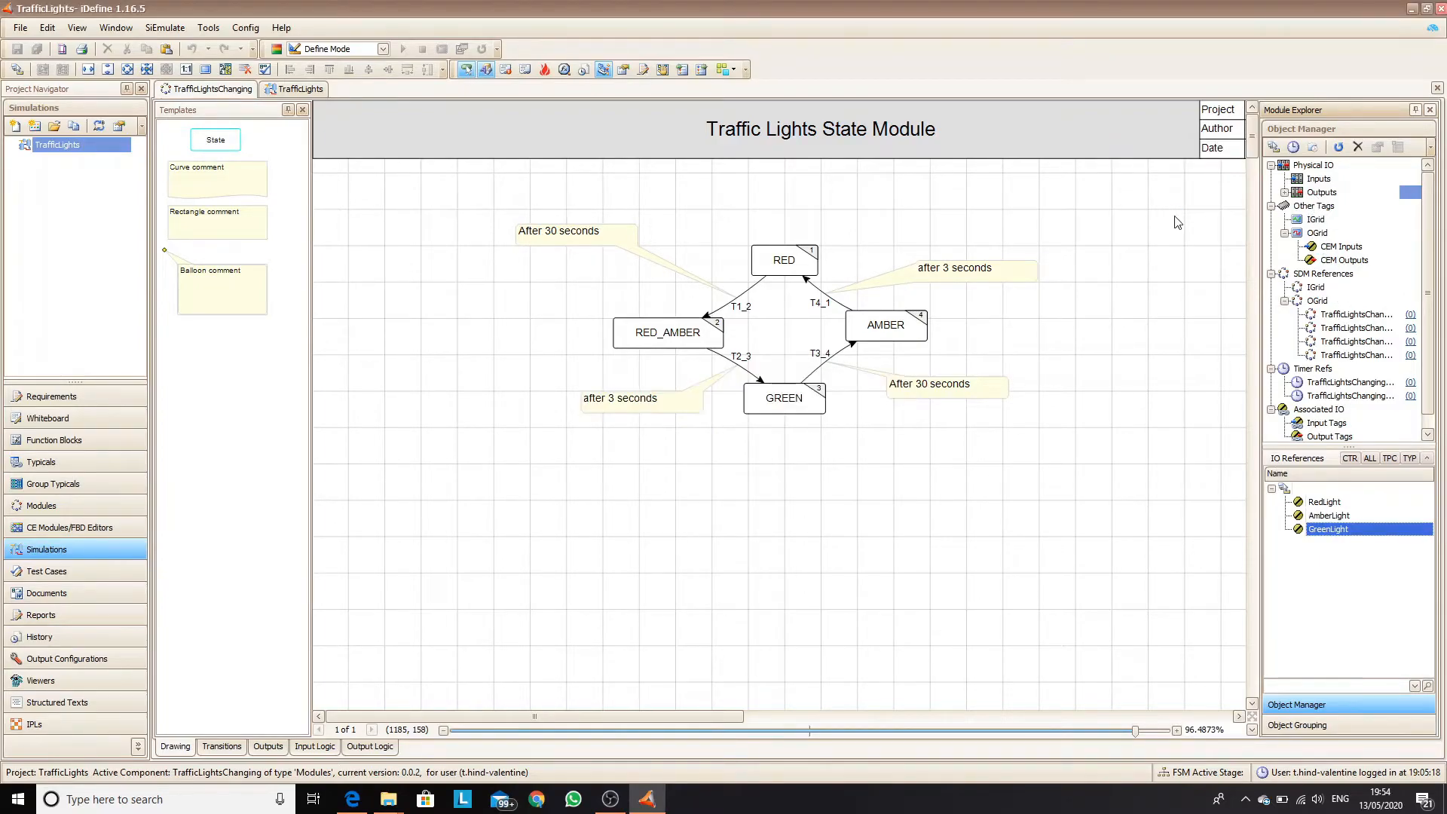
left_click(1284, 192)
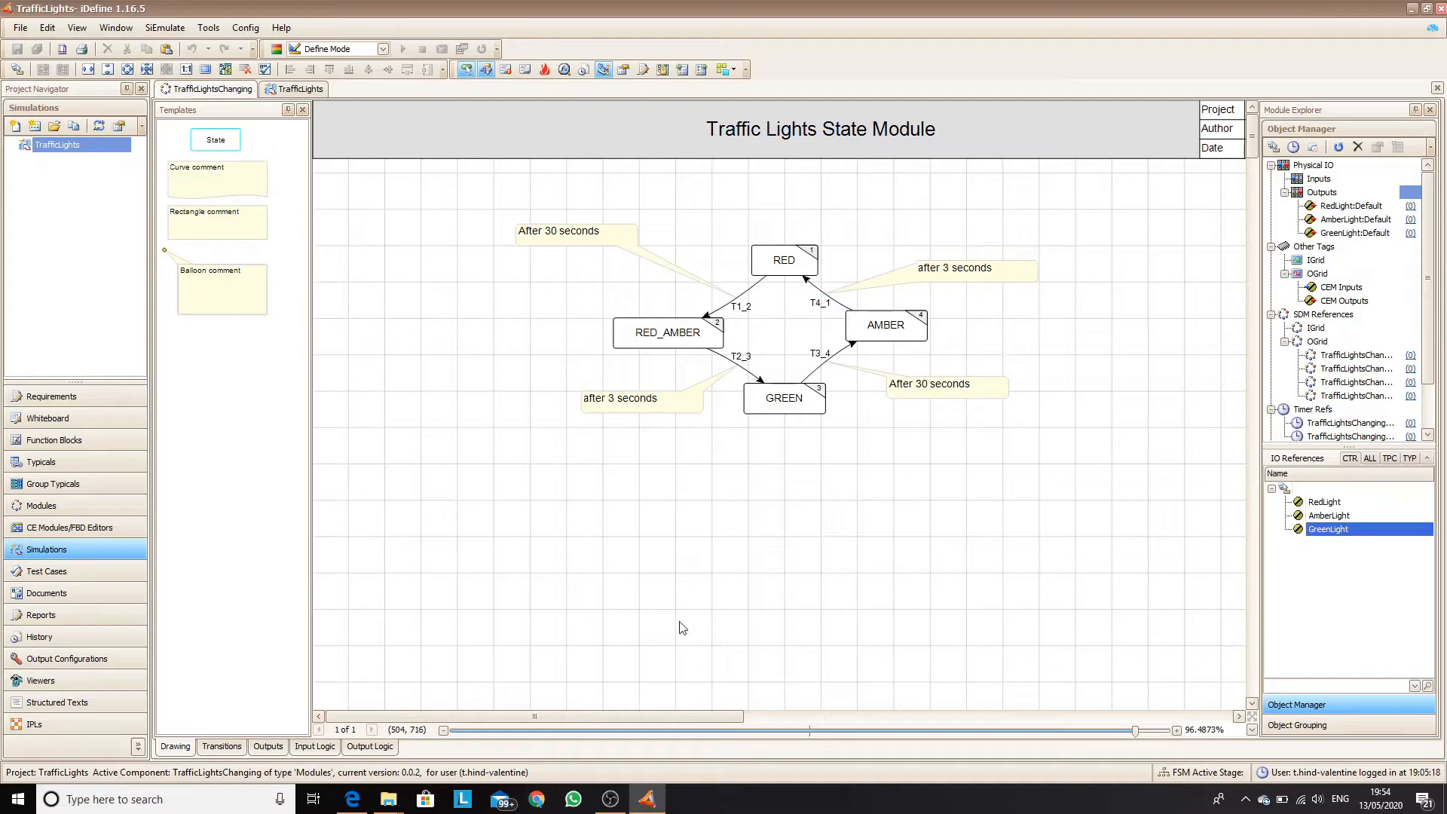
In the outputs table, make RED and RED_AMBER drive the RedLight lamp.
left_click(257, 749)
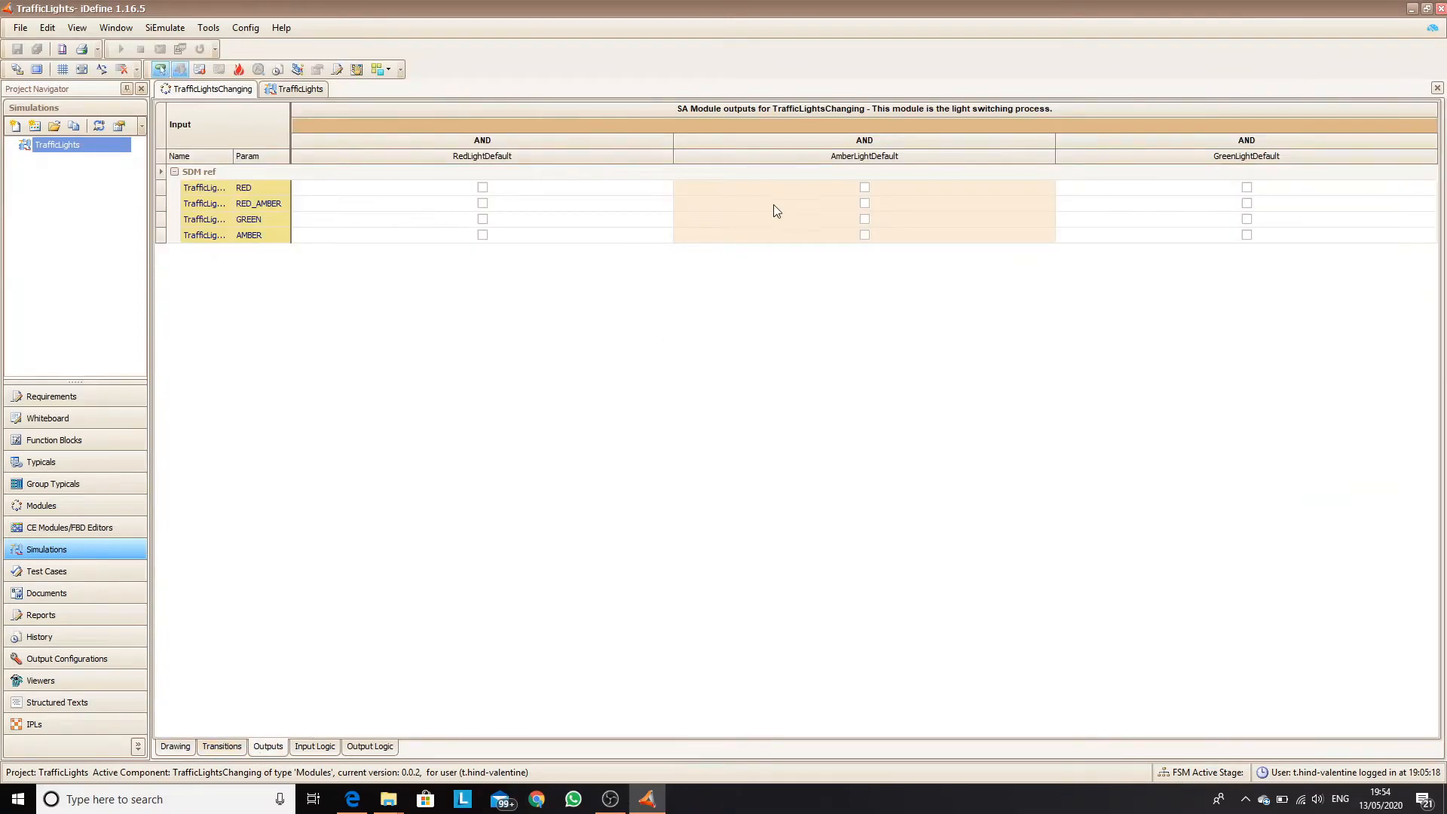
left_click(483, 188)
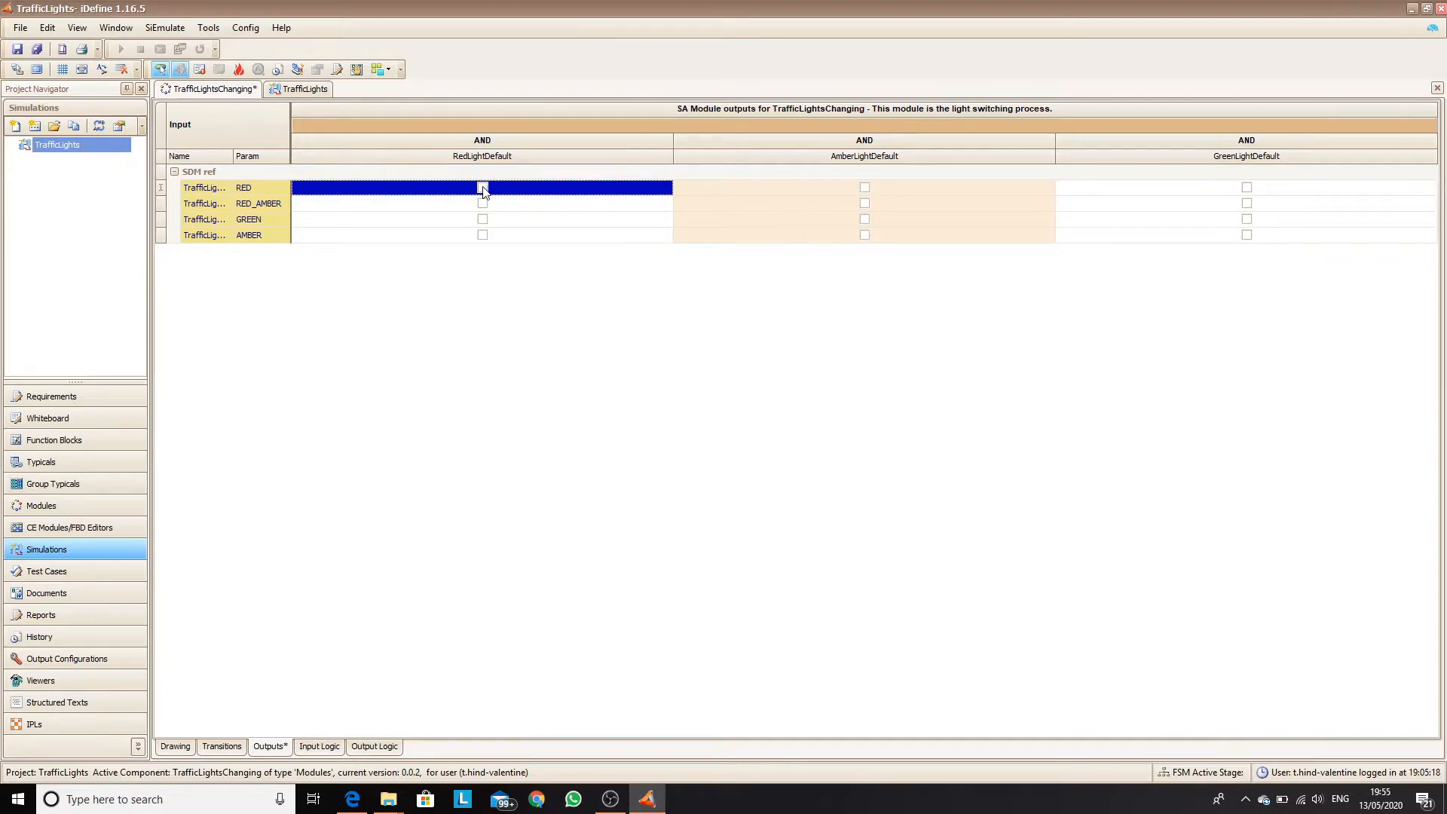
key("ctrl+s")
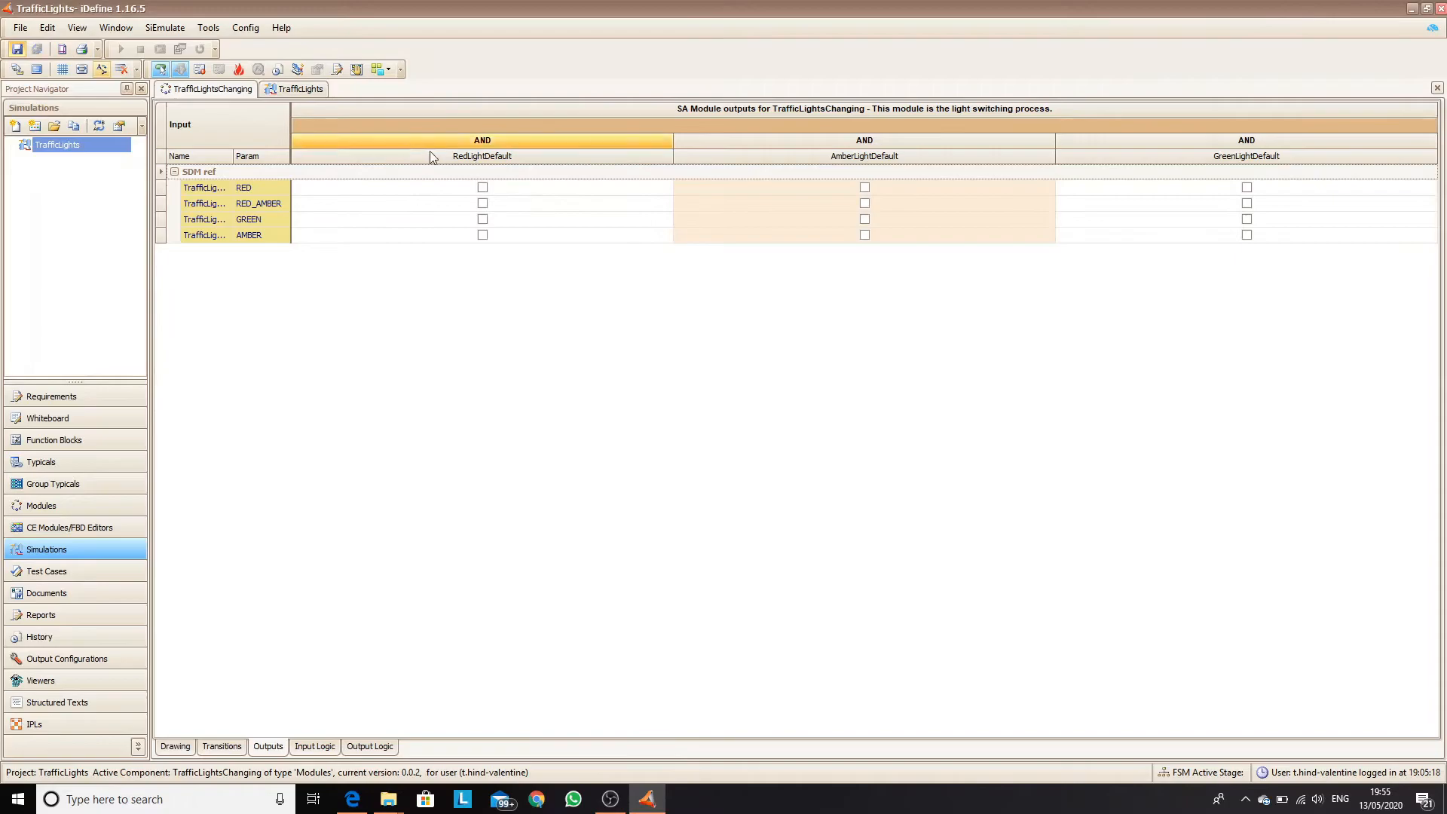
left_click(483, 188)
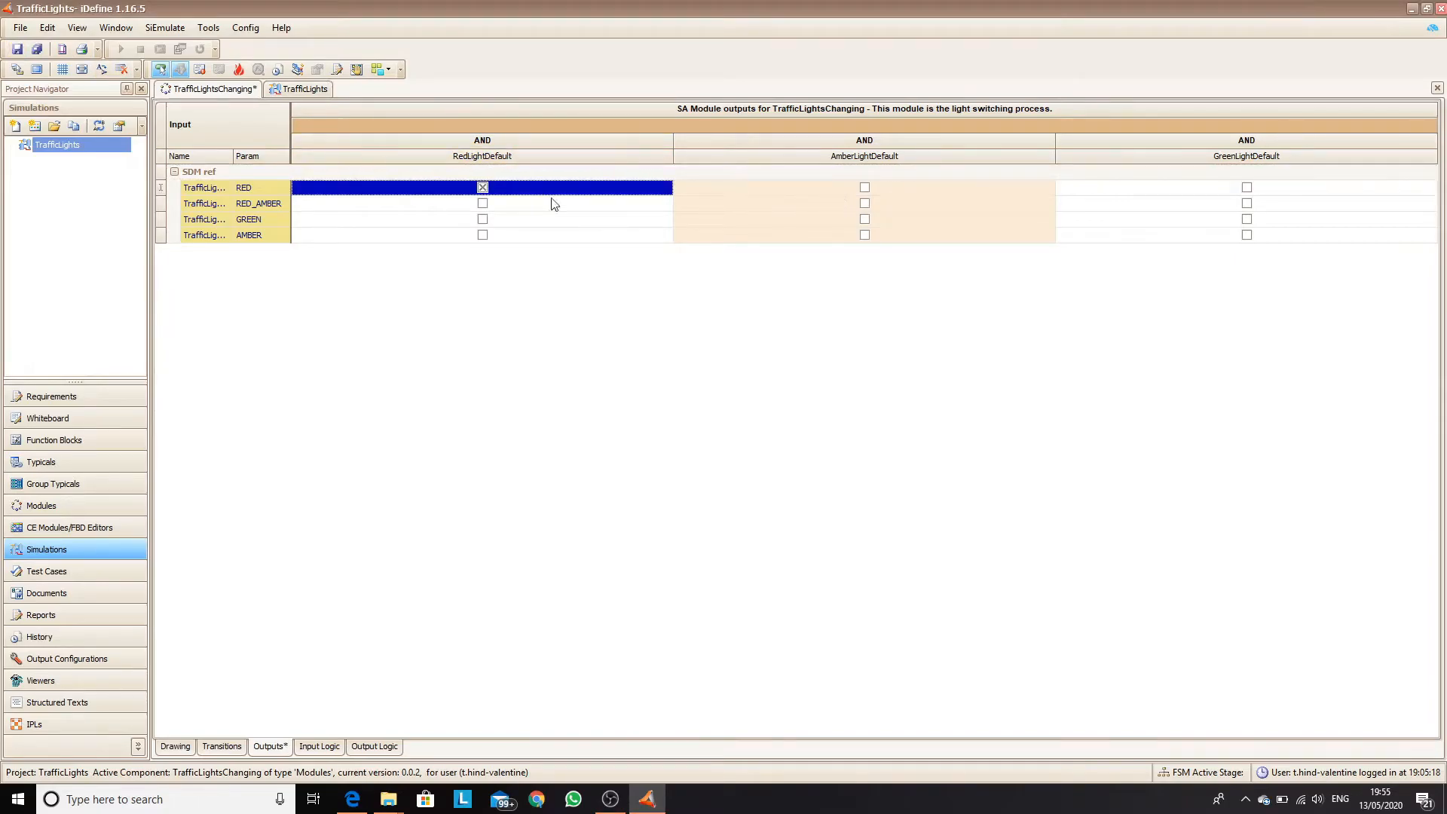
left_click(482, 203)
Make RED_AMBER and AMBER drive AmberLight and GREEN drive GreenLight, then save.
left_click(871, 197)
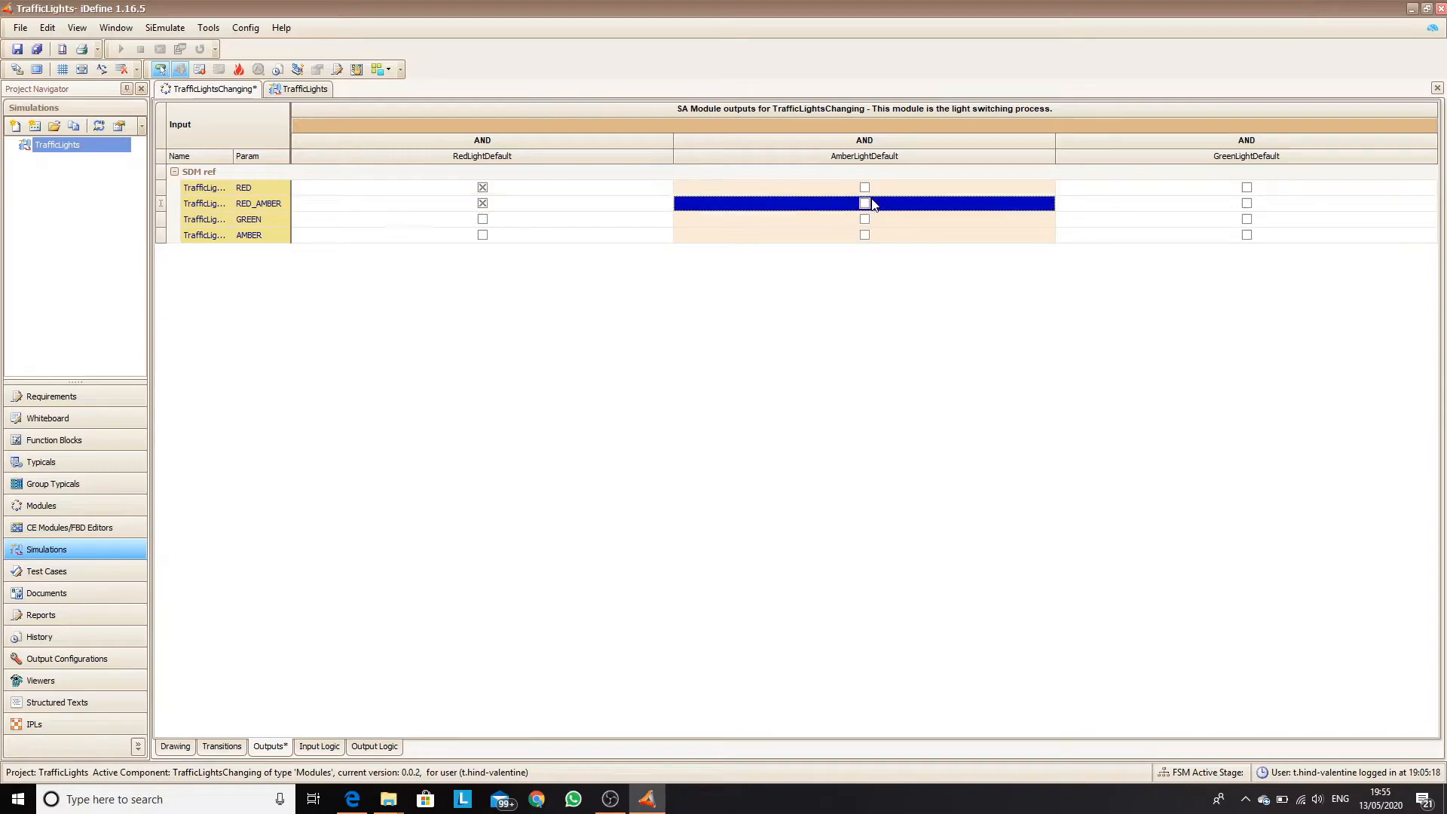
left_click(864, 203)
left_click(1246, 220)
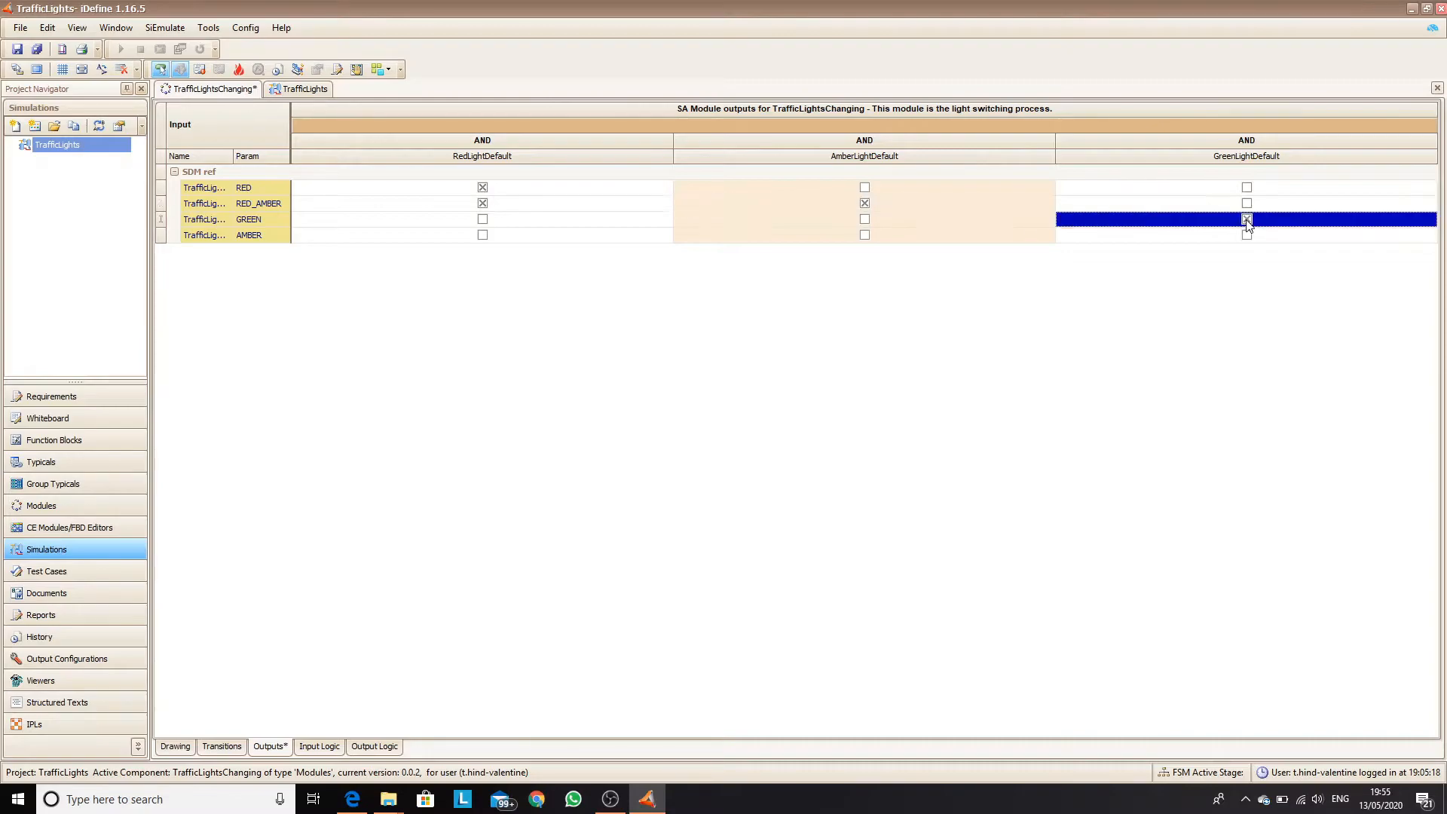
left_click(864, 235)
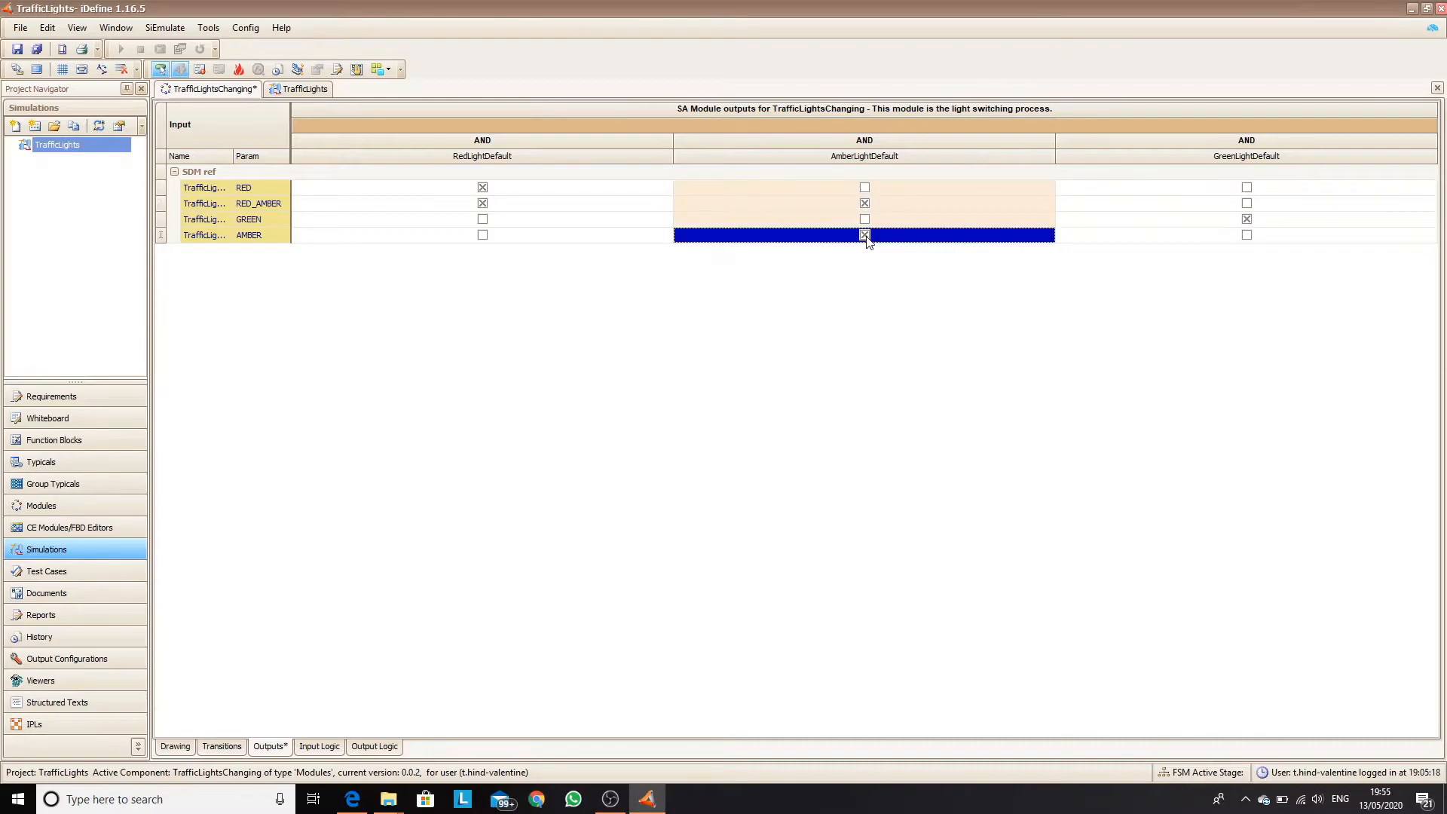
left_click(18, 49)
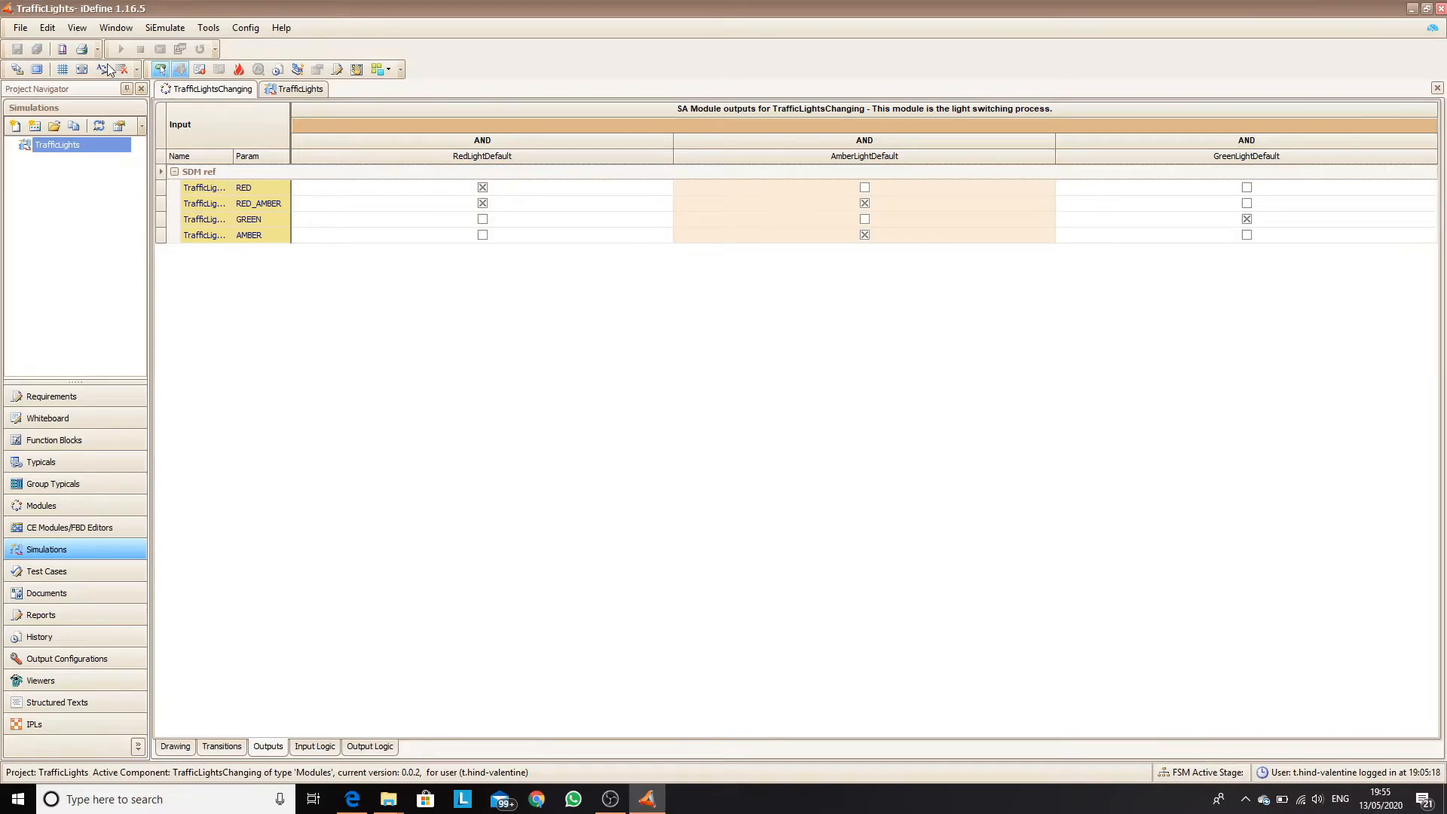
left_click(300, 89)
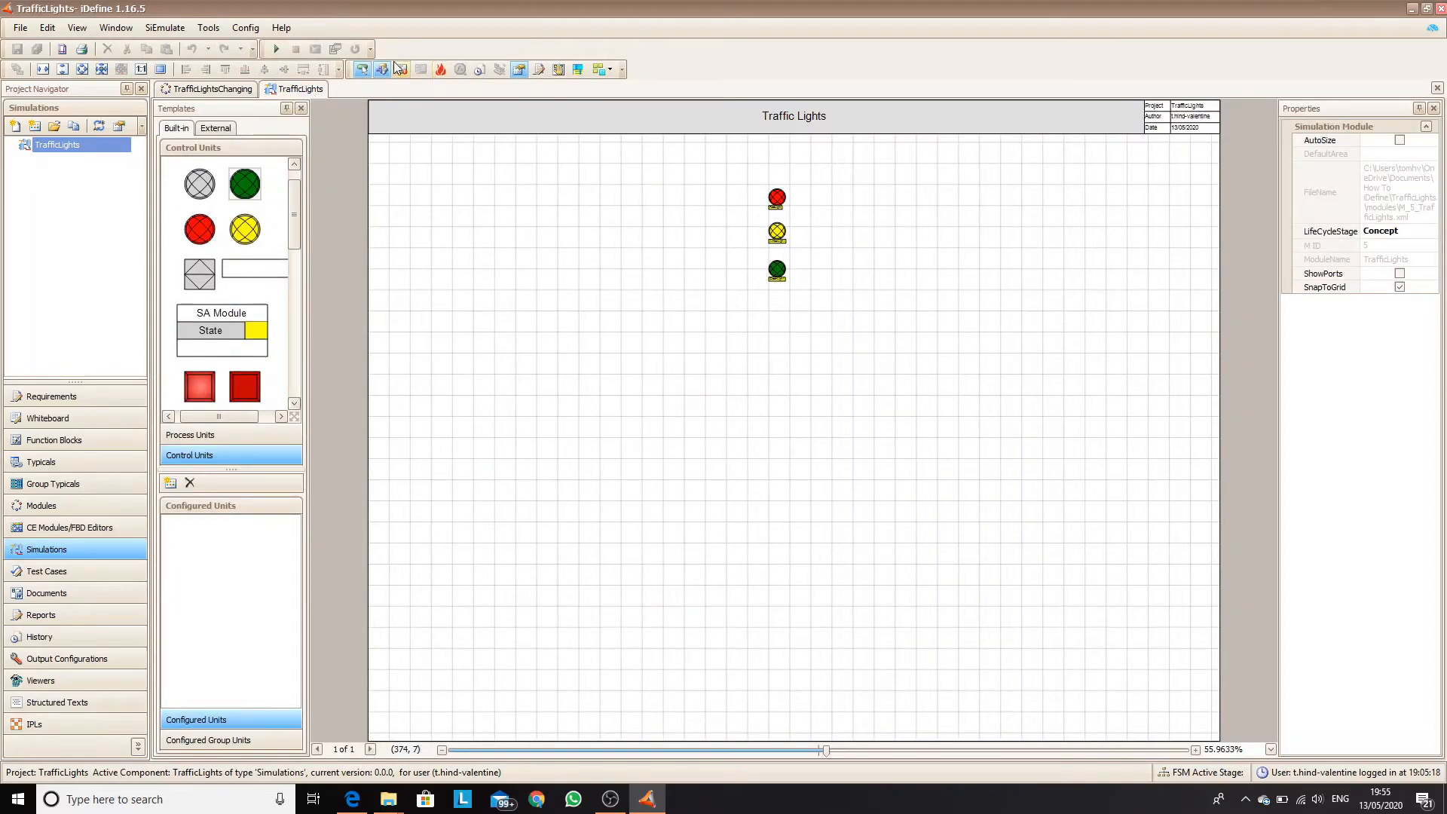
left_click(202, 90)
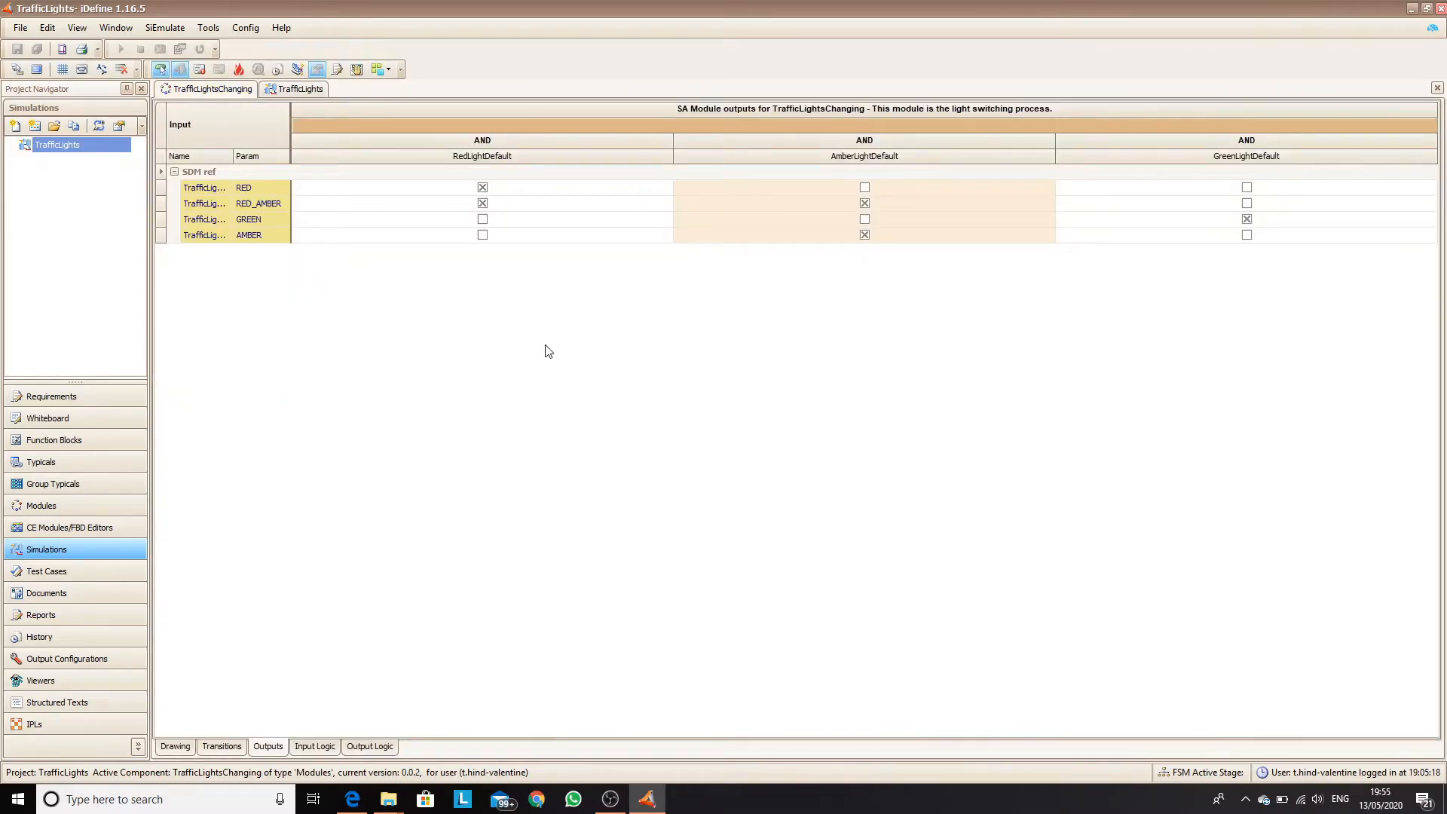
Create output configuration OC_TraffigLights with TrafficLightsChanging under Main and a traffic-lights description.
left_click(89, 661)
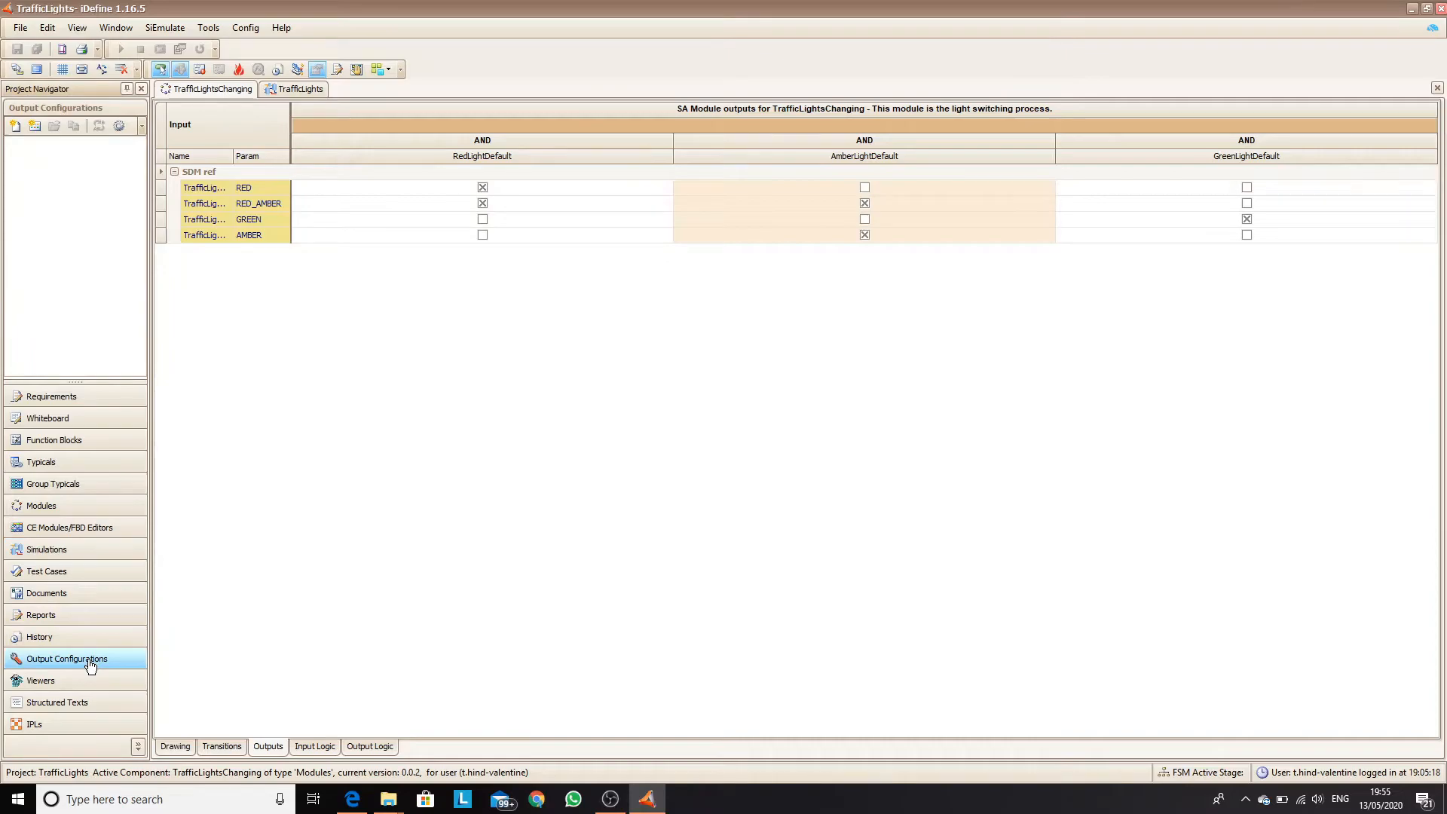
left_click(13, 131)
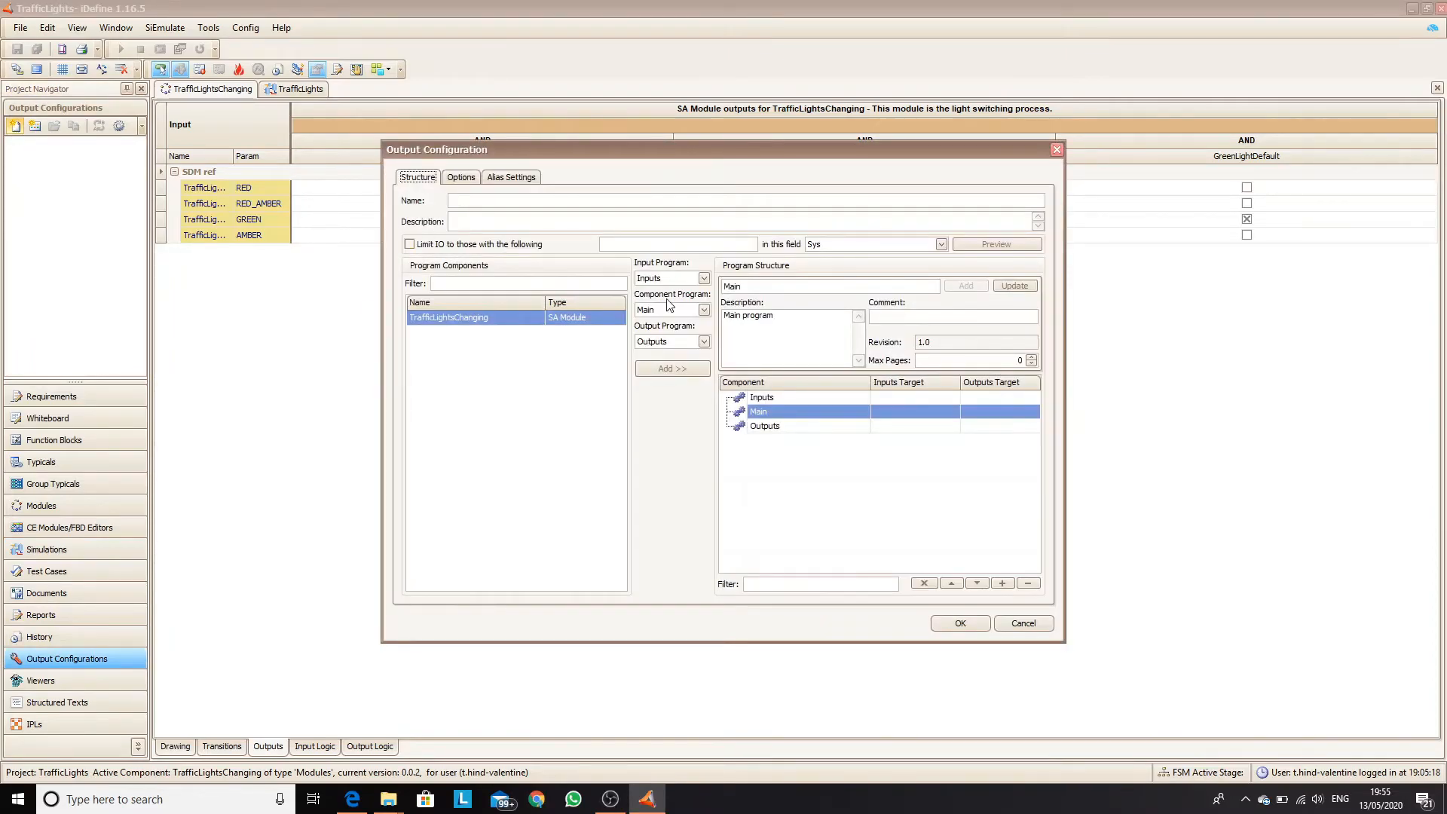
left_click(501, 201)
type("Tr")
type("OI_")
type("Traffi")
left_click(682, 367)
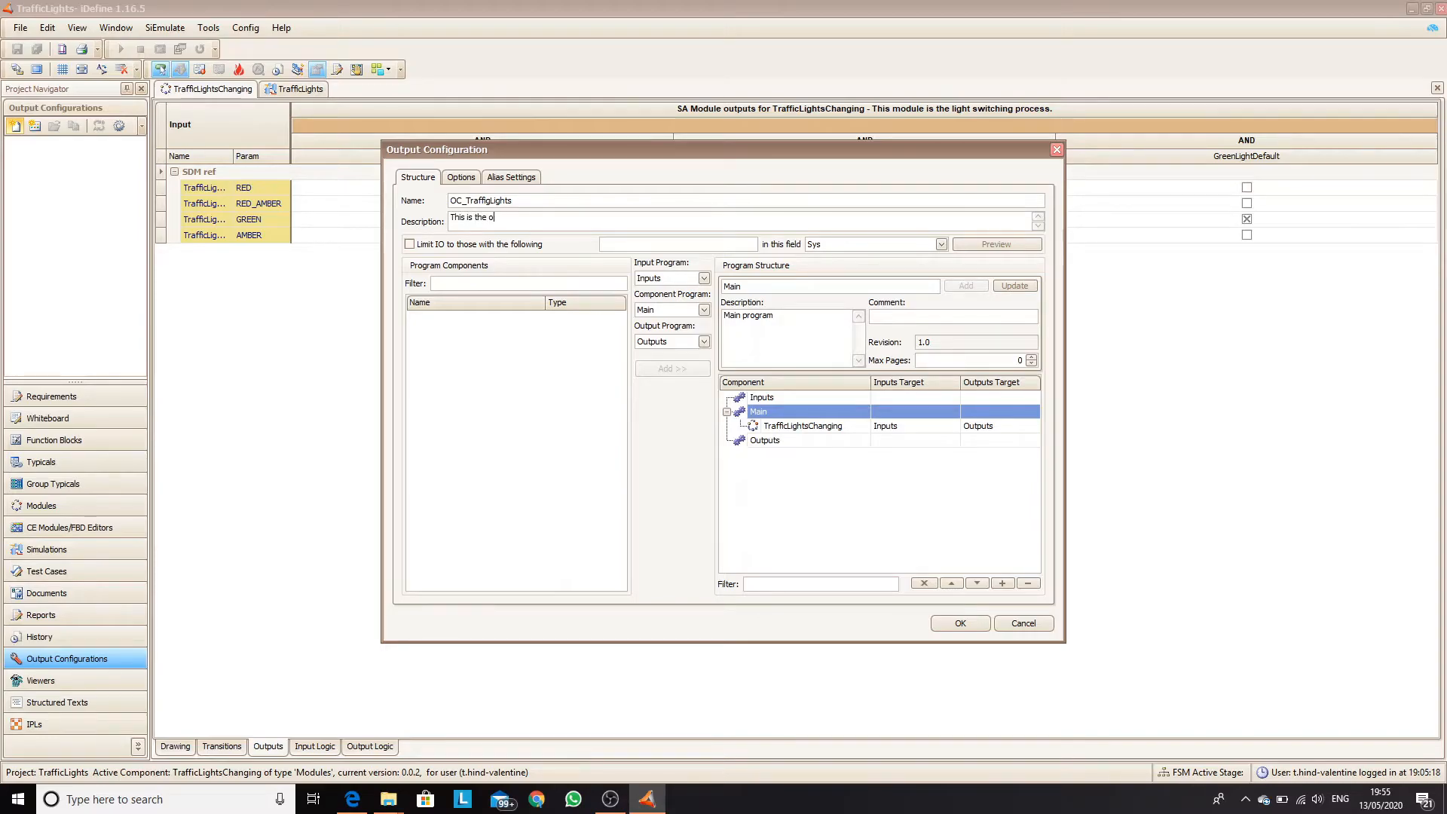
type("ut congifuration for t")
type("the ")
type("ffic lights.")
left_click(959, 623)
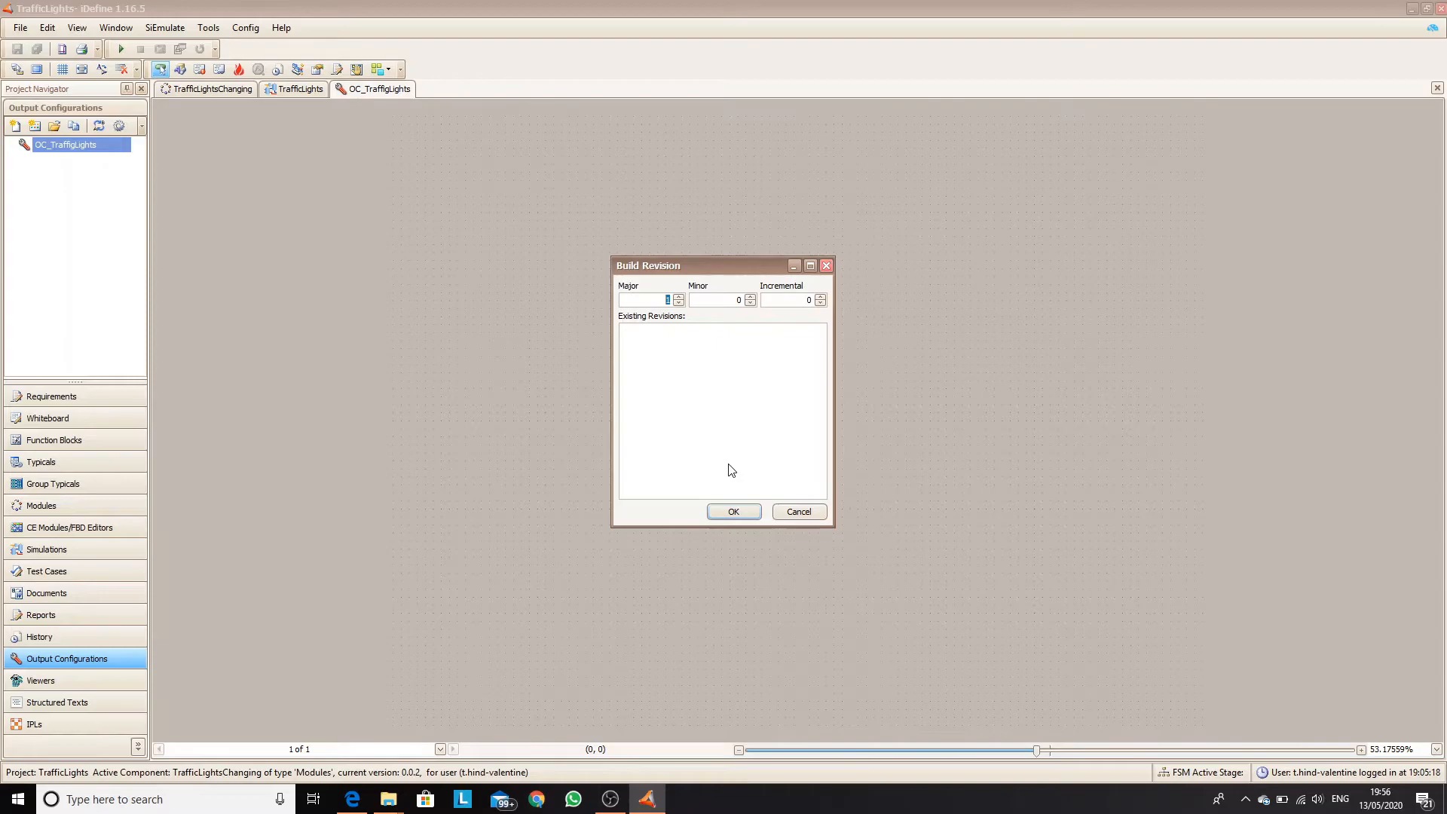
Accept build revision 1.0.0 and build OC_TraffigLights, producing nine tags.
left_click(735, 510)
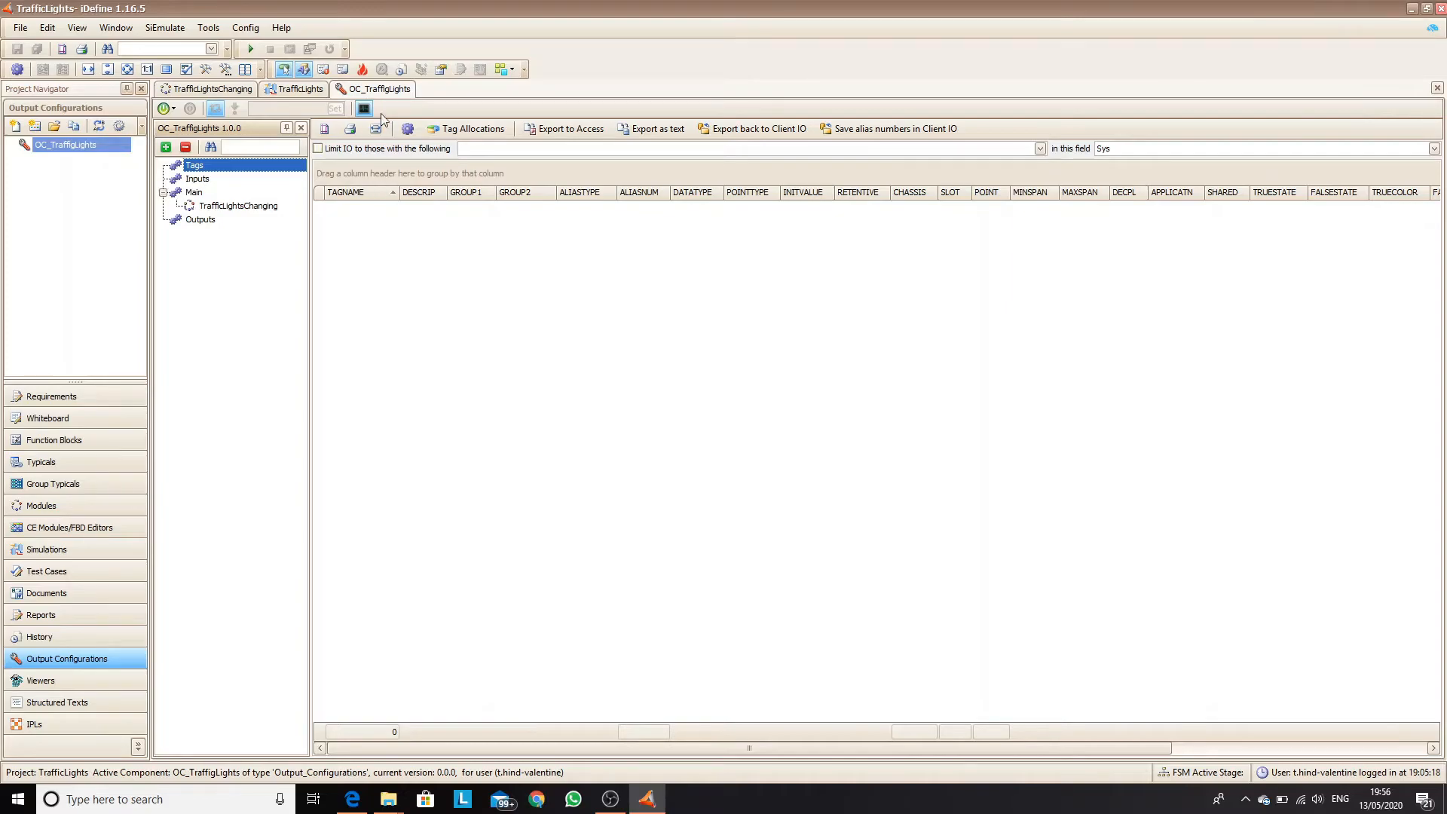
left_click(205, 70)
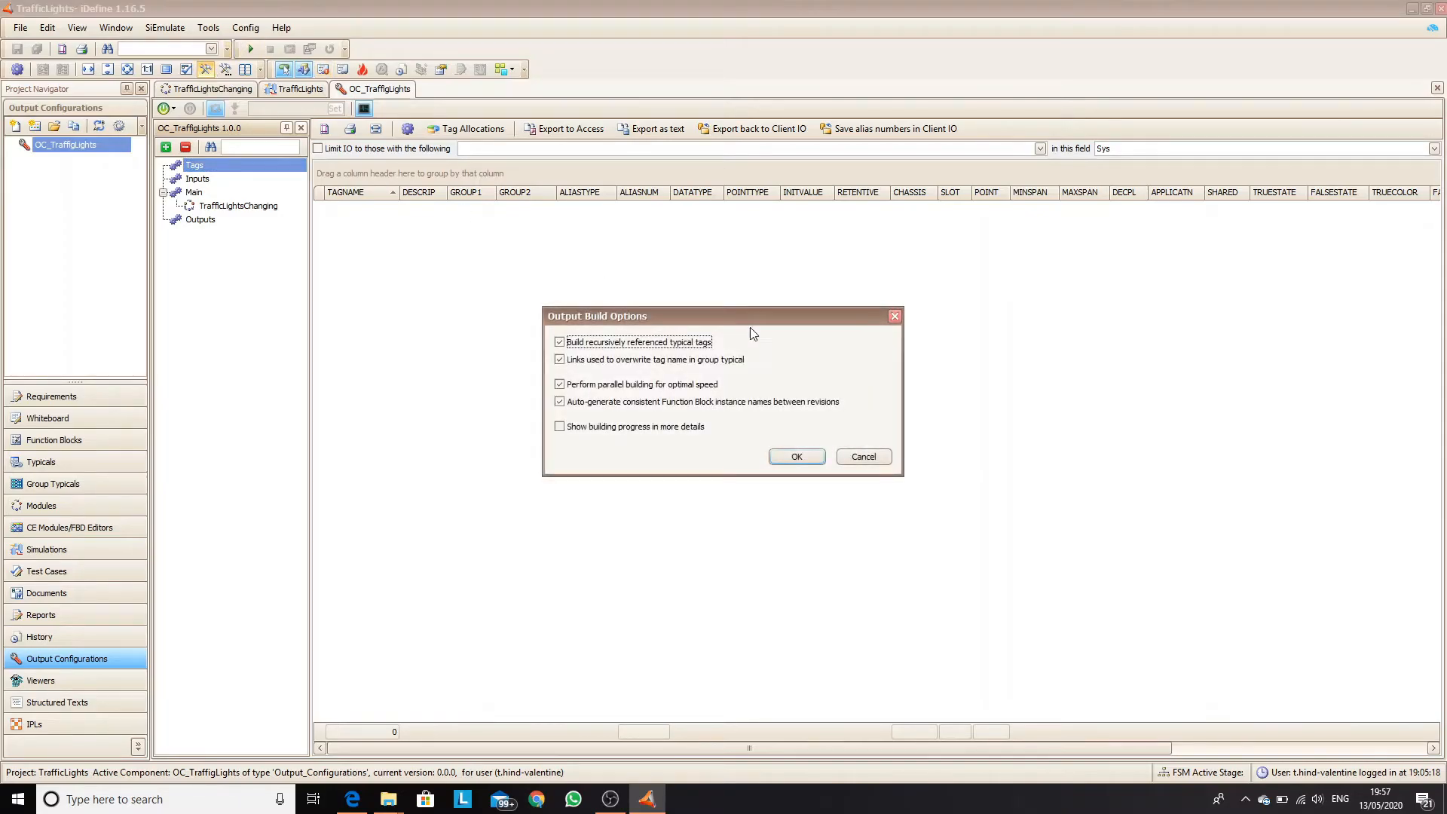
left_click(784, 454)
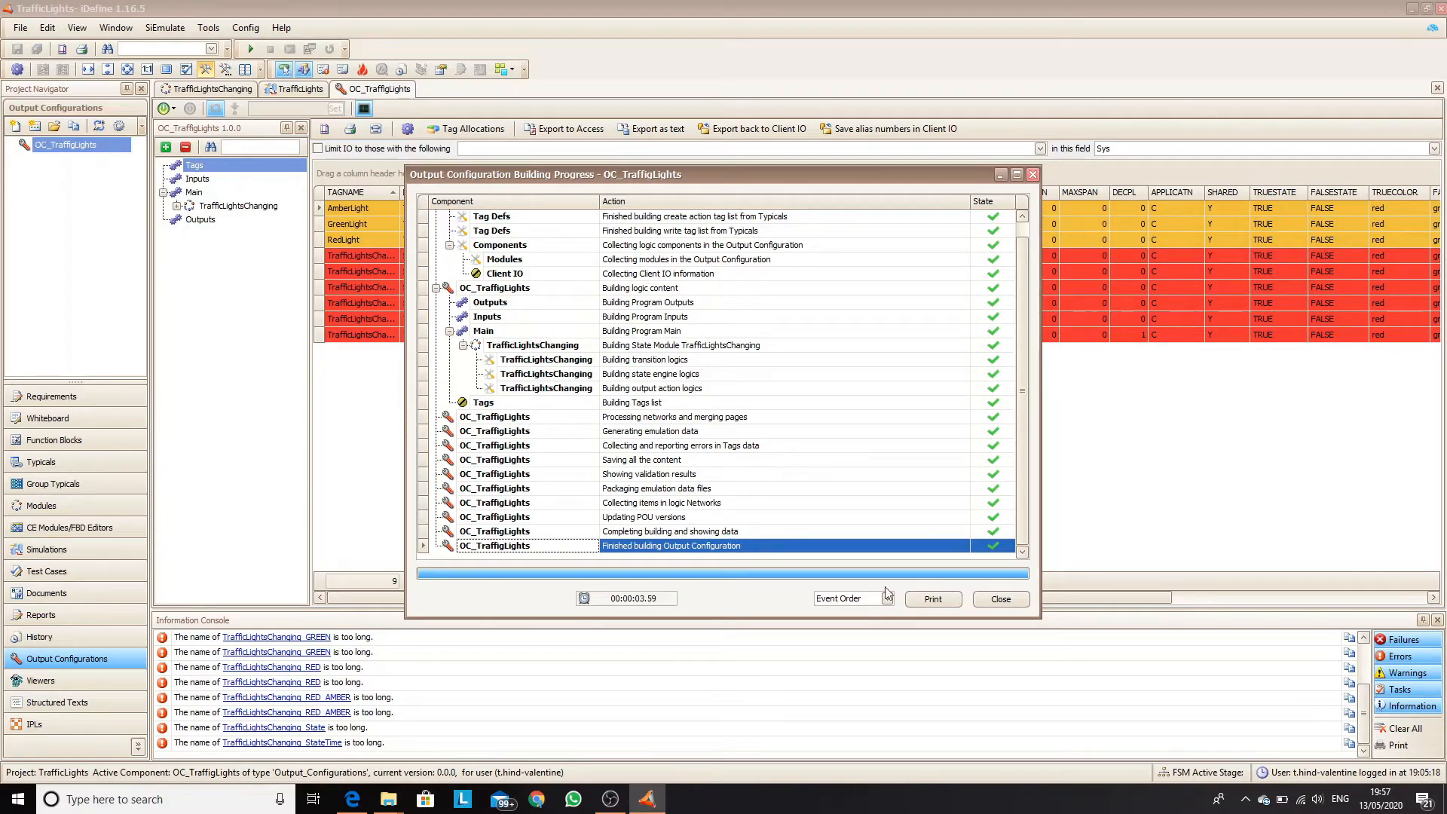
left_click(1011, 599)
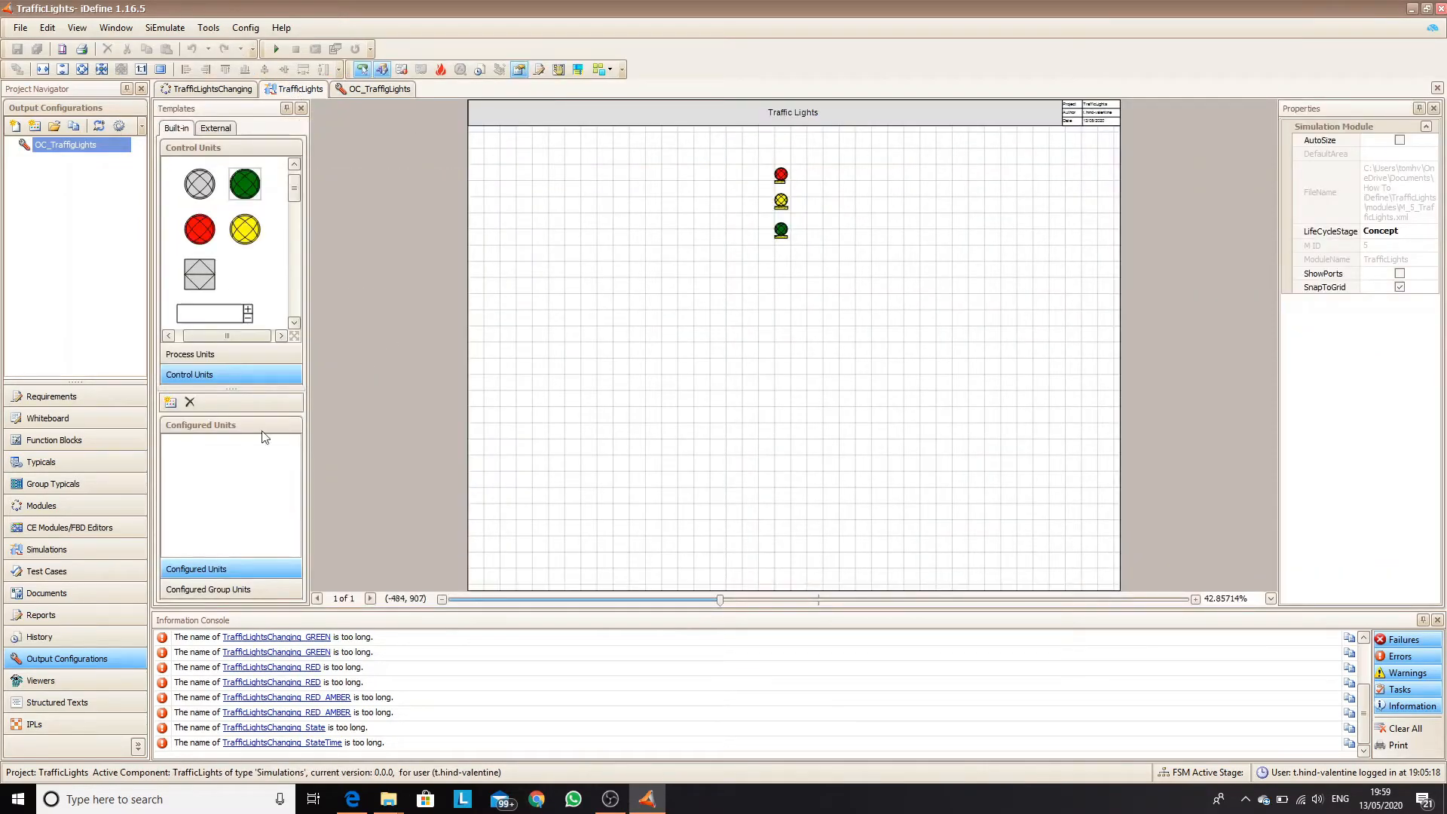
Start viewer VWR_TrafficLights covering the TrafficLightsChanging module and TrafficLights simulation.
left_click(45, 680)
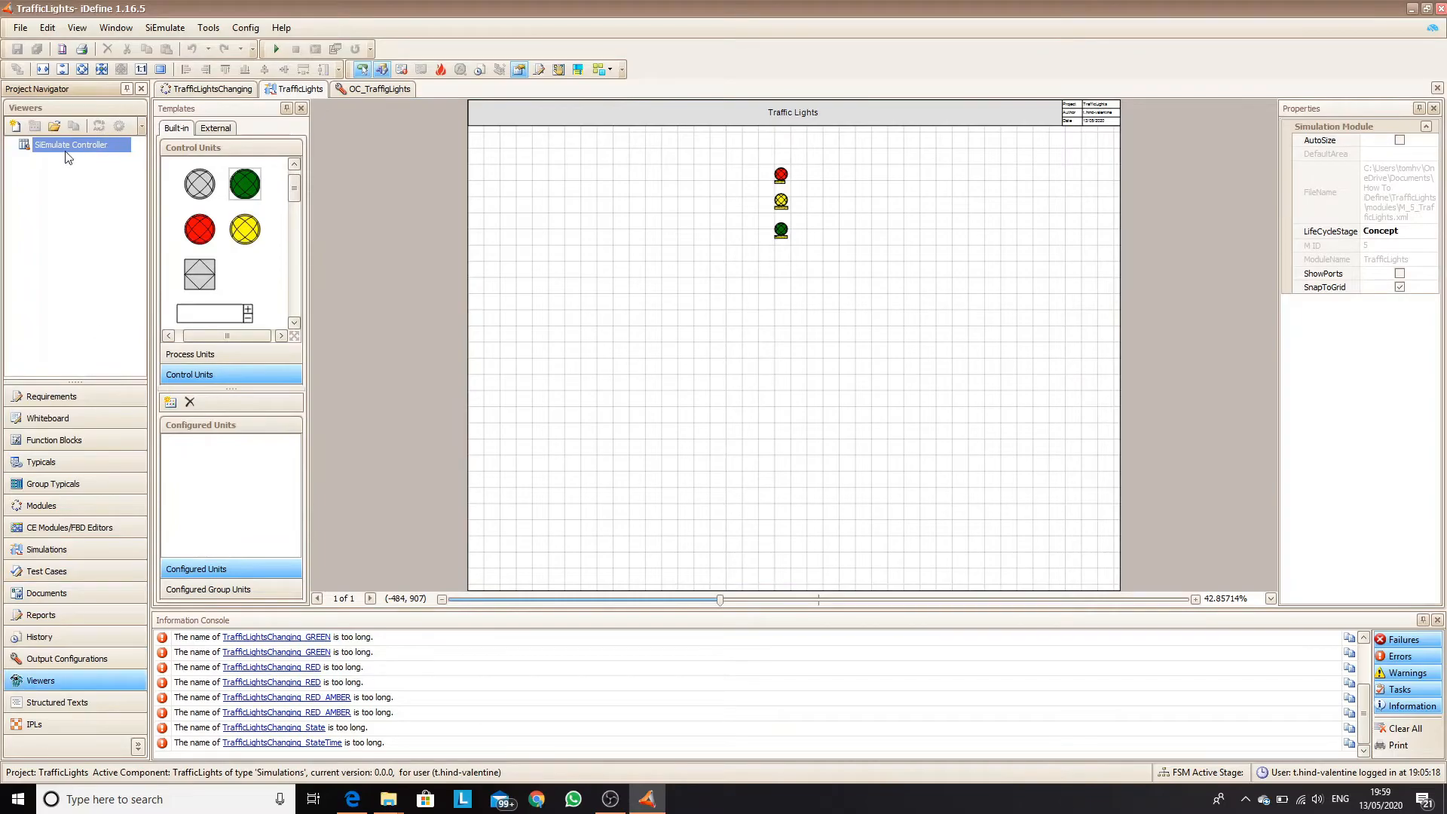
left_click(15, 127)
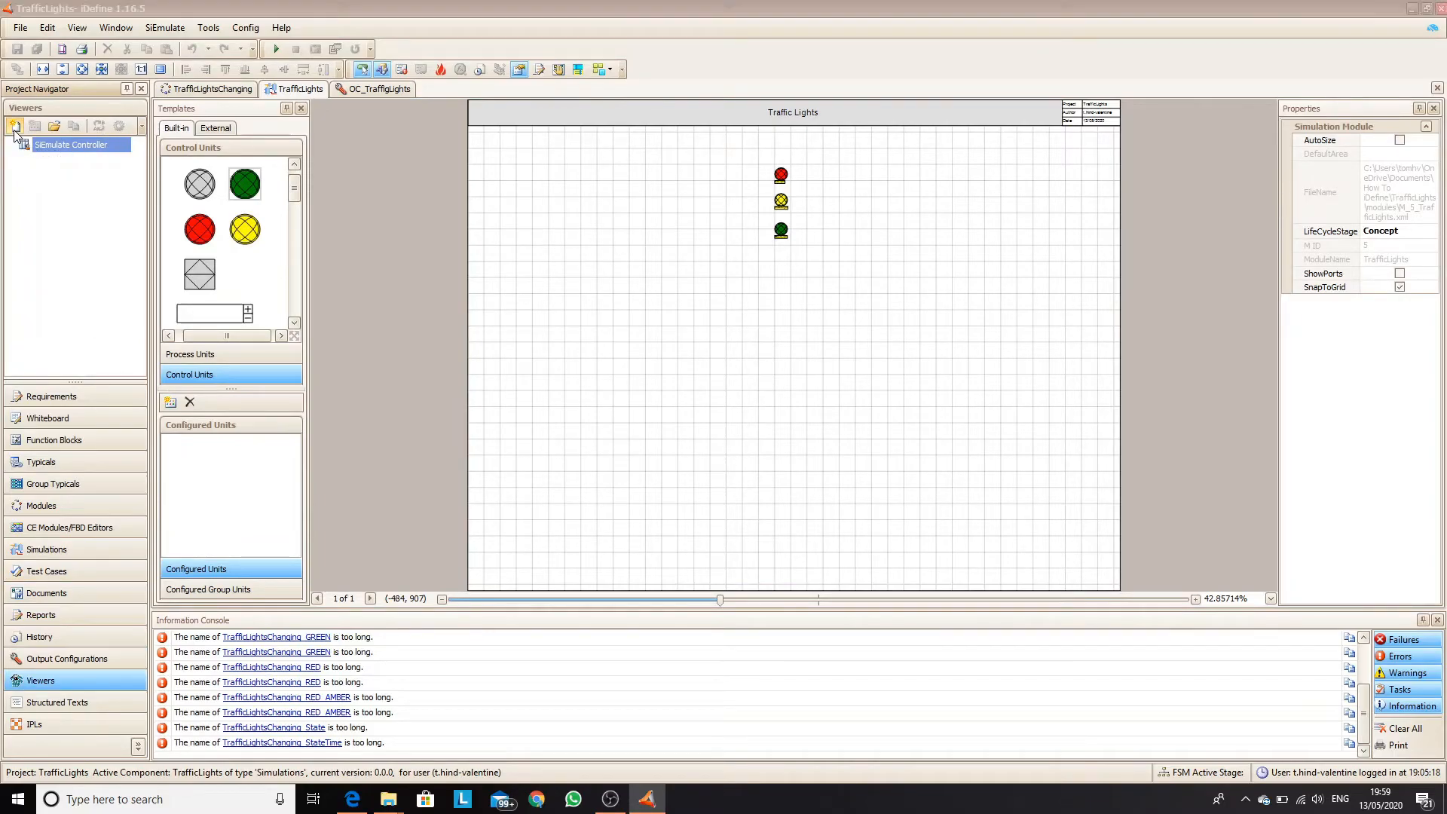
type("TrafficLights")
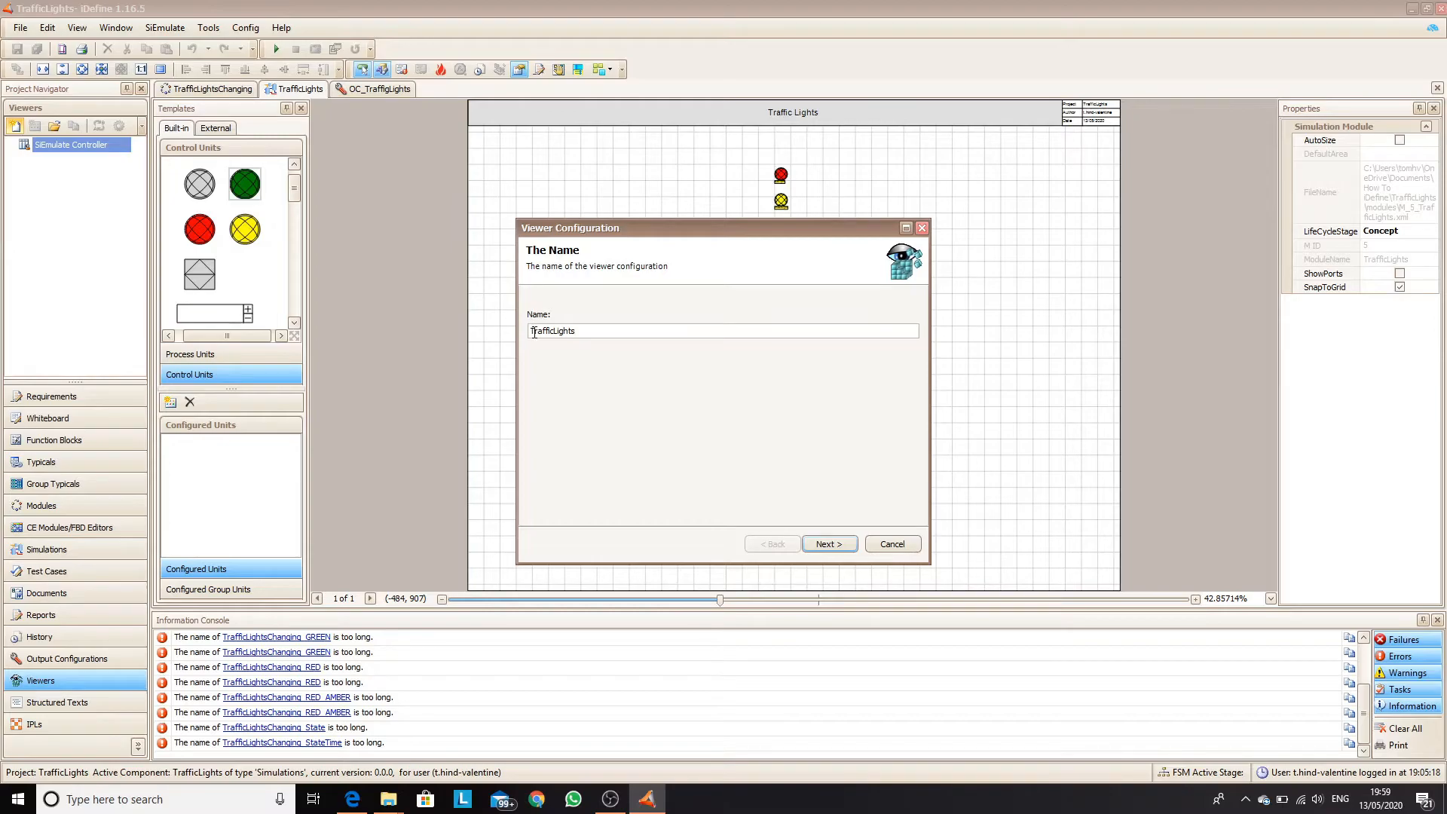
type("VWR_")
left_click(827, 554)
left_click(578, 315)
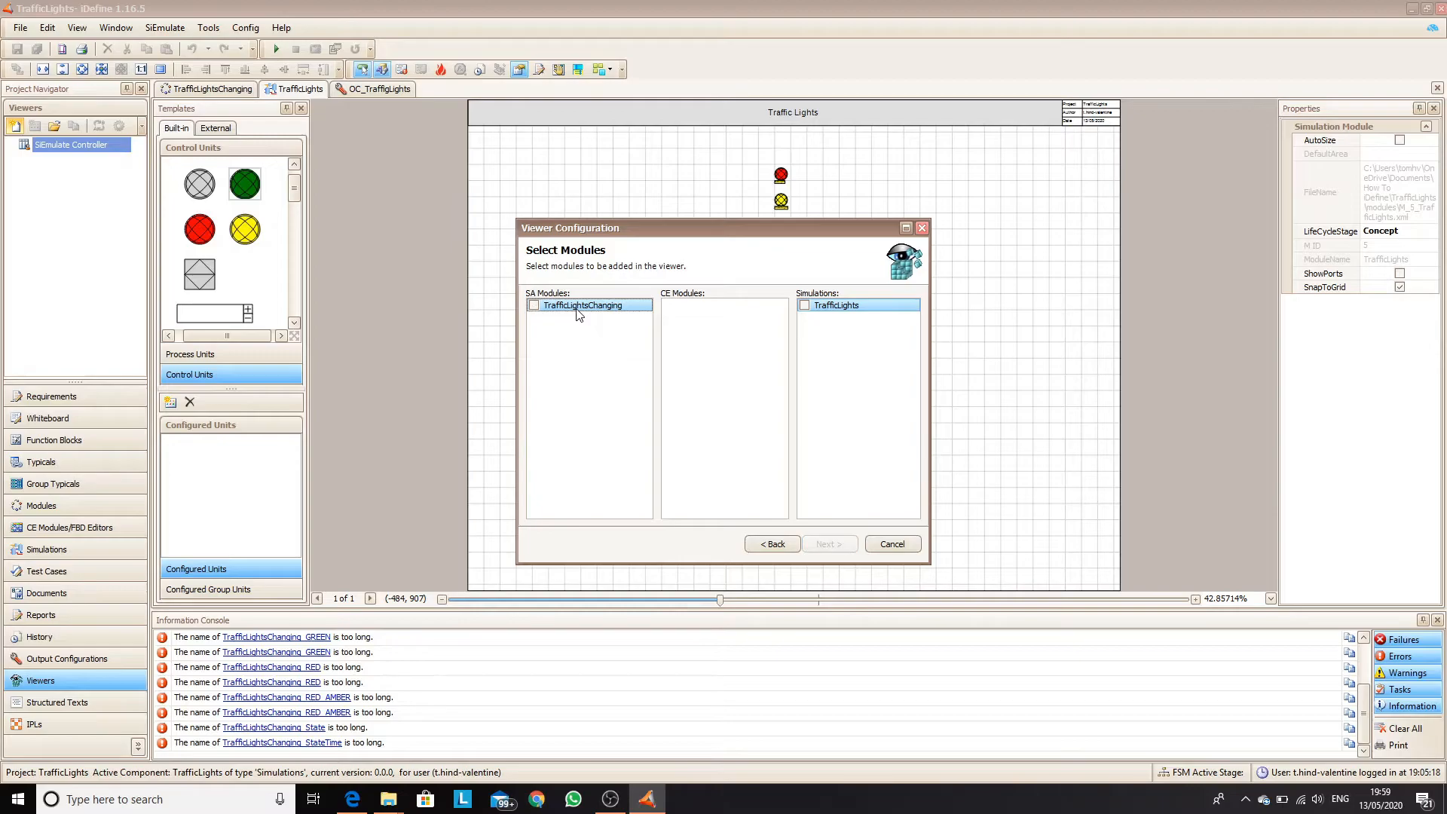
left_click(813, 308)
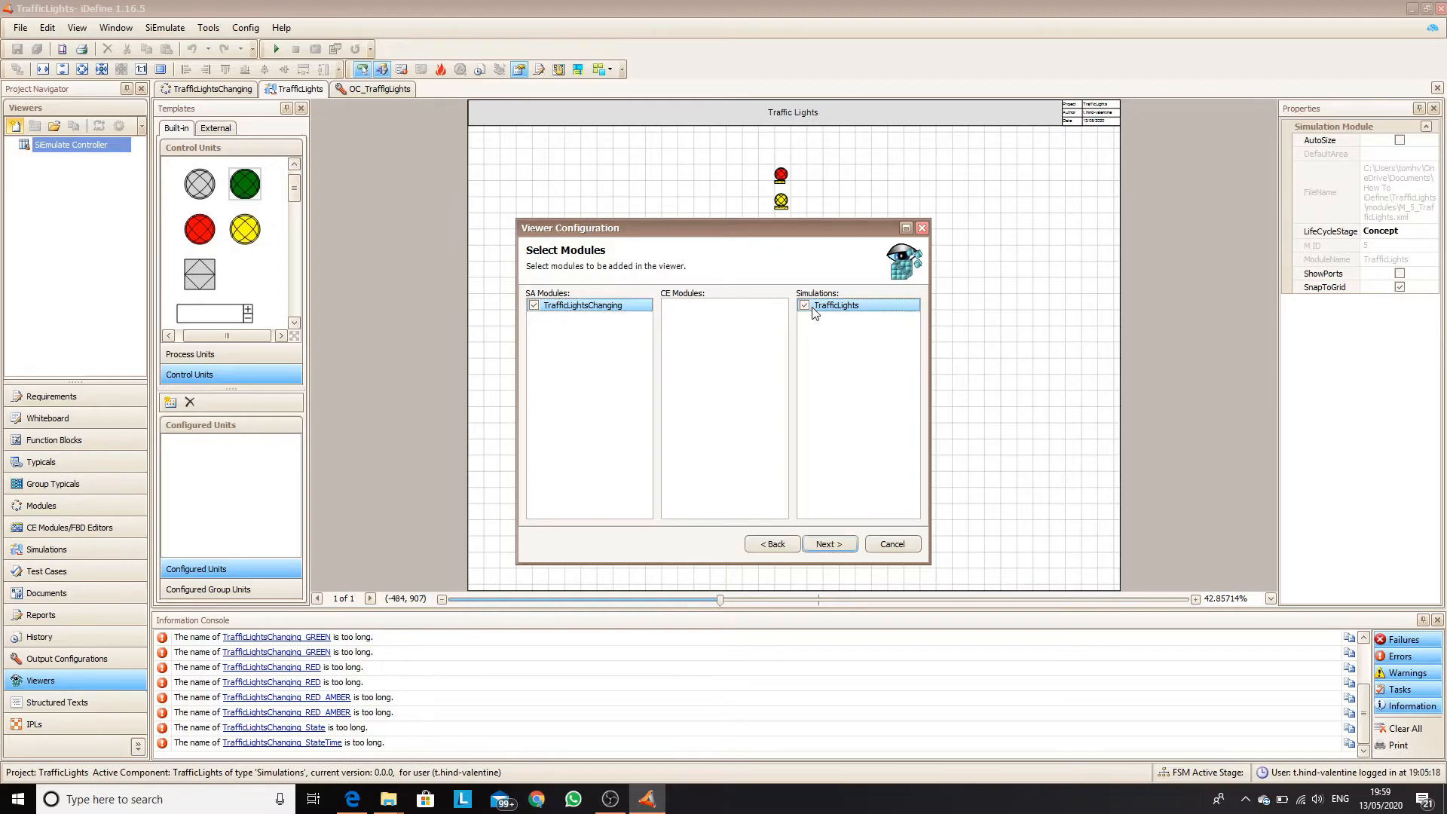
left_click(832, 544)
Monitor AmberLight, GreenLight and RedLight as the viewer's output tags and finish it.
left_click(603, 507)
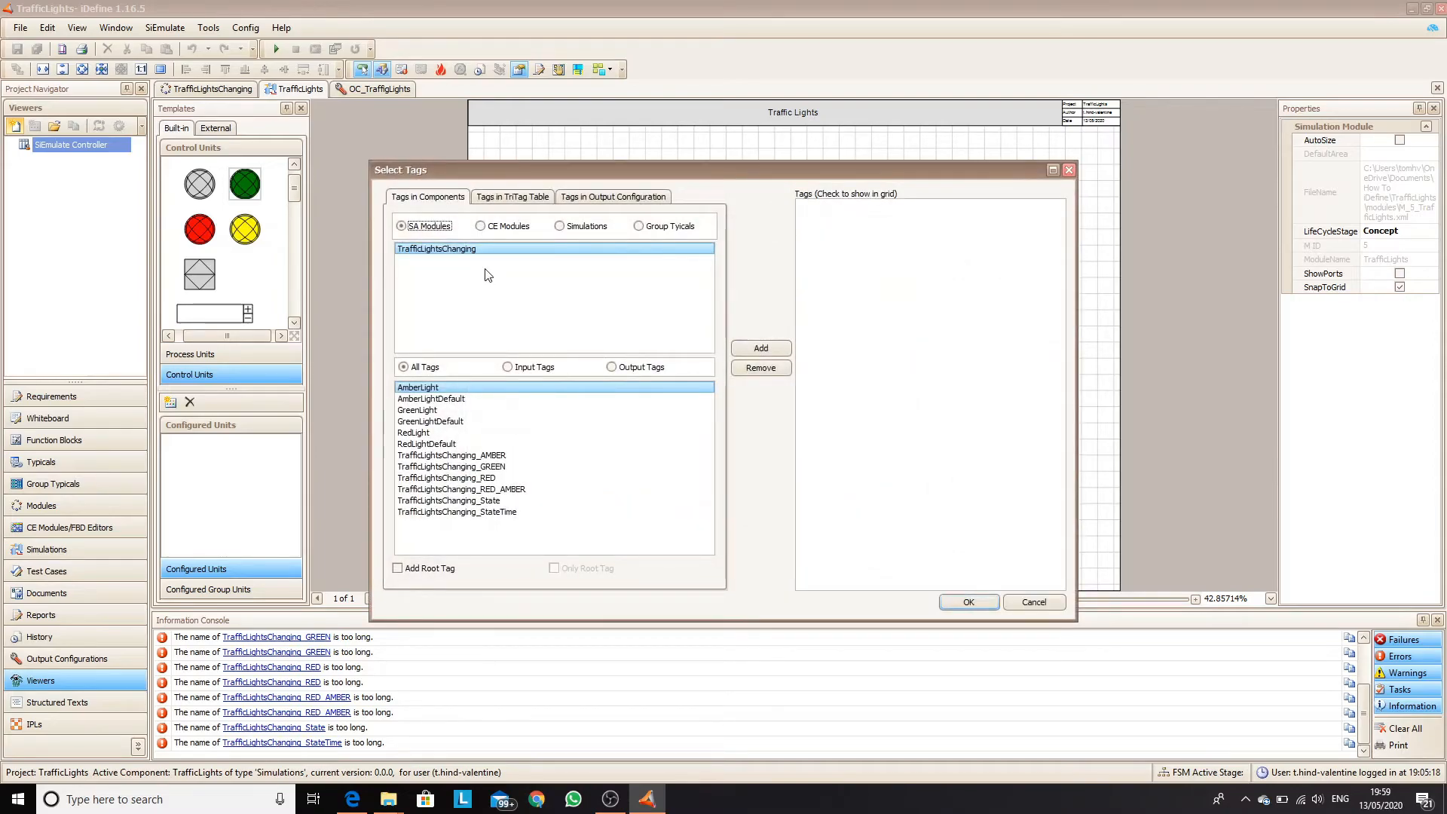
left_click(1026, 603)
left_click(826, 507)
left_click(409, 411, "ctrl")
left_click(418, 433, "ctrl")
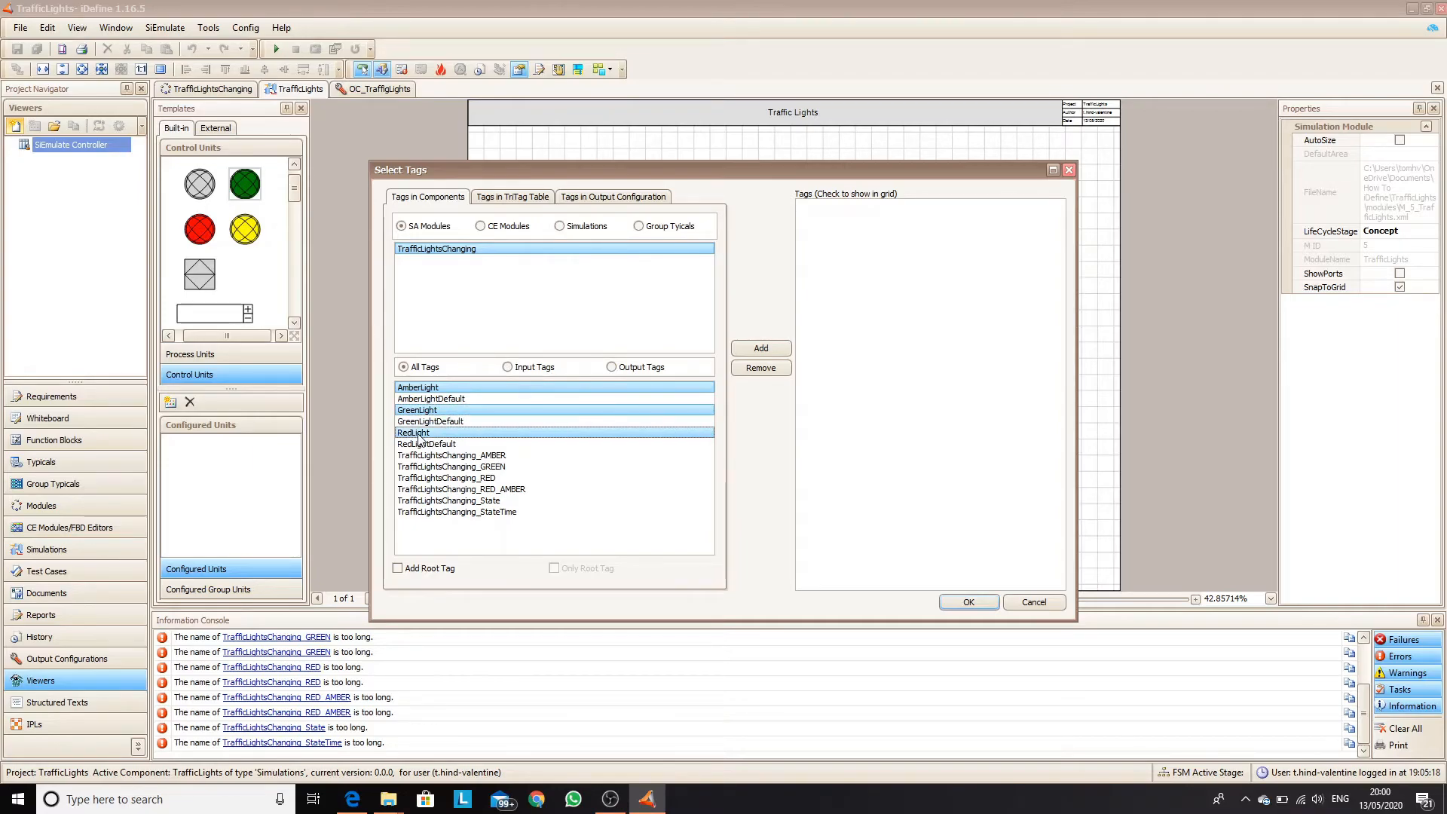
left_click(760, 348)
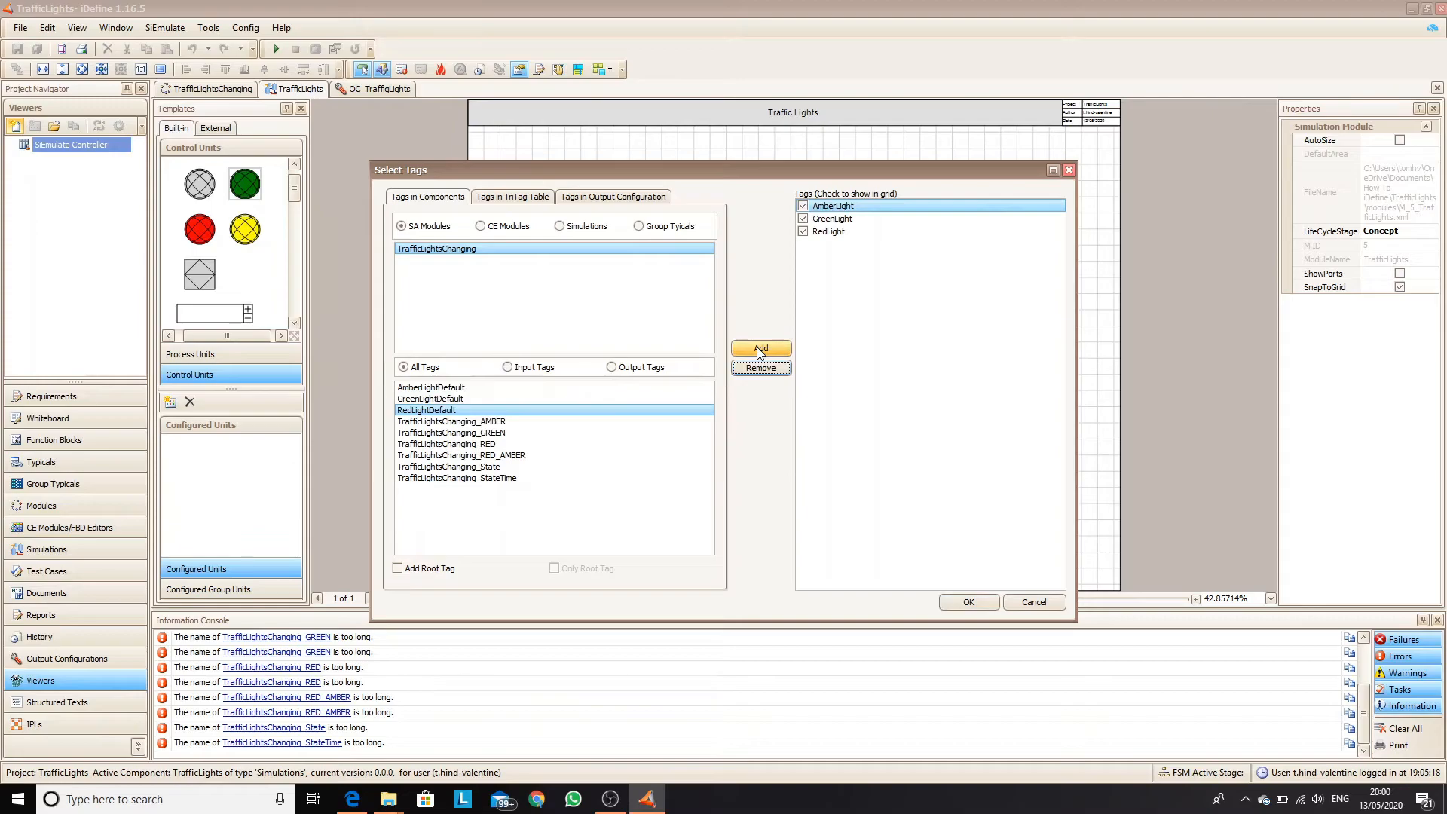
left_click(973, 603)
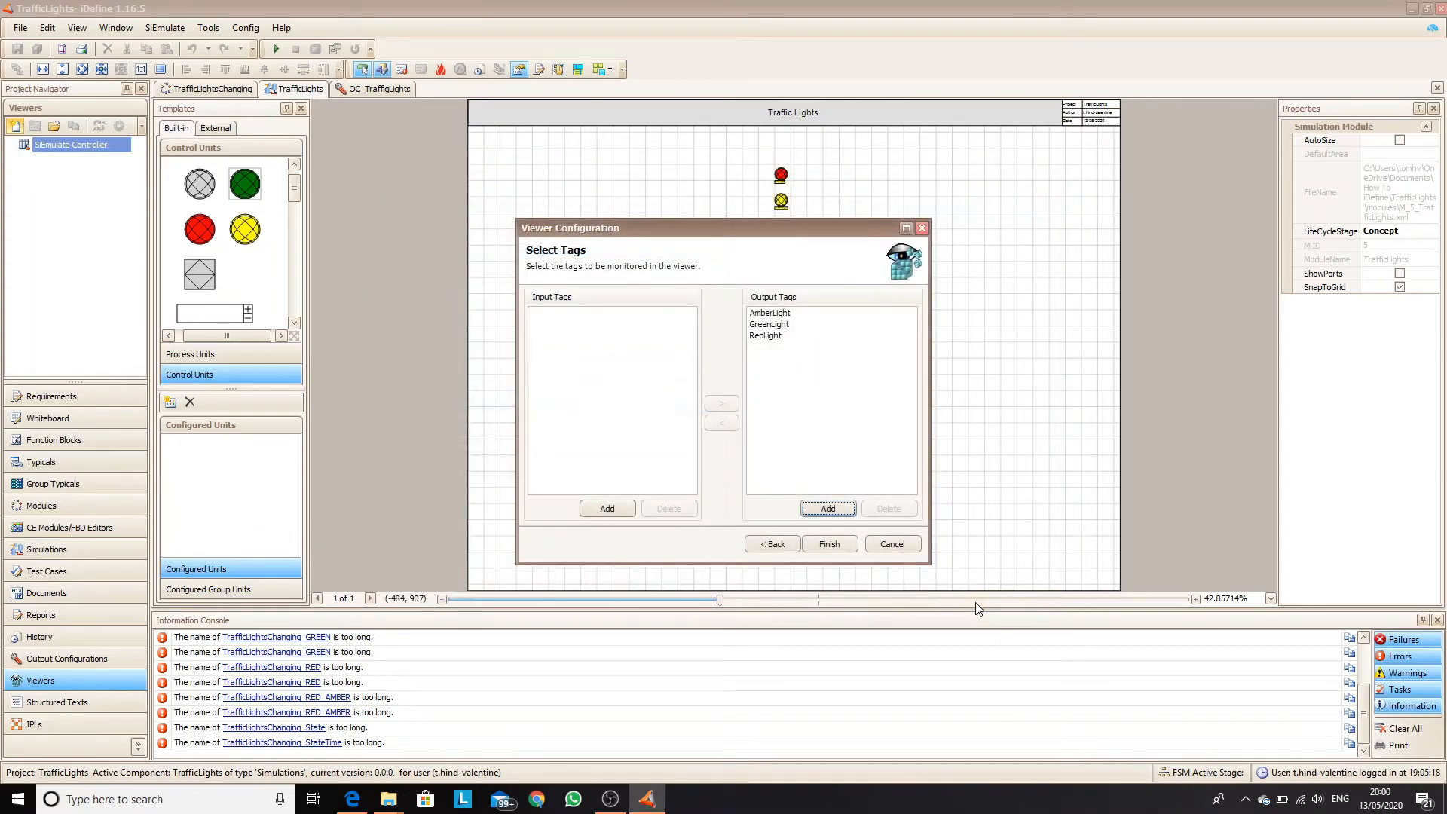
left_click(825, 548)
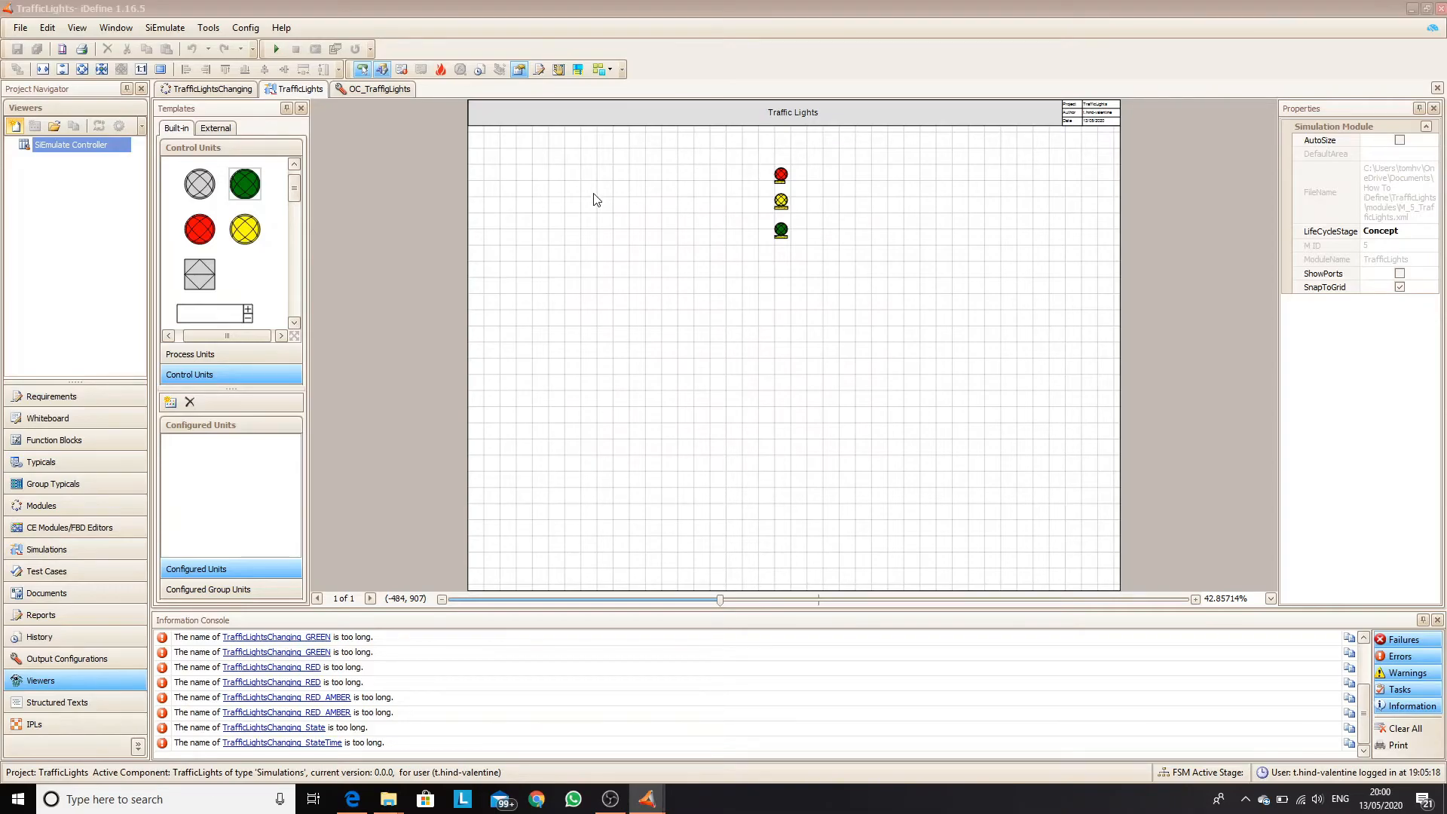
Maximize the viewer, enlarge the TrafficLightsChanging diagram, close Alarms and widen the TrafficLights lamp panel.
double_click(883, 150)
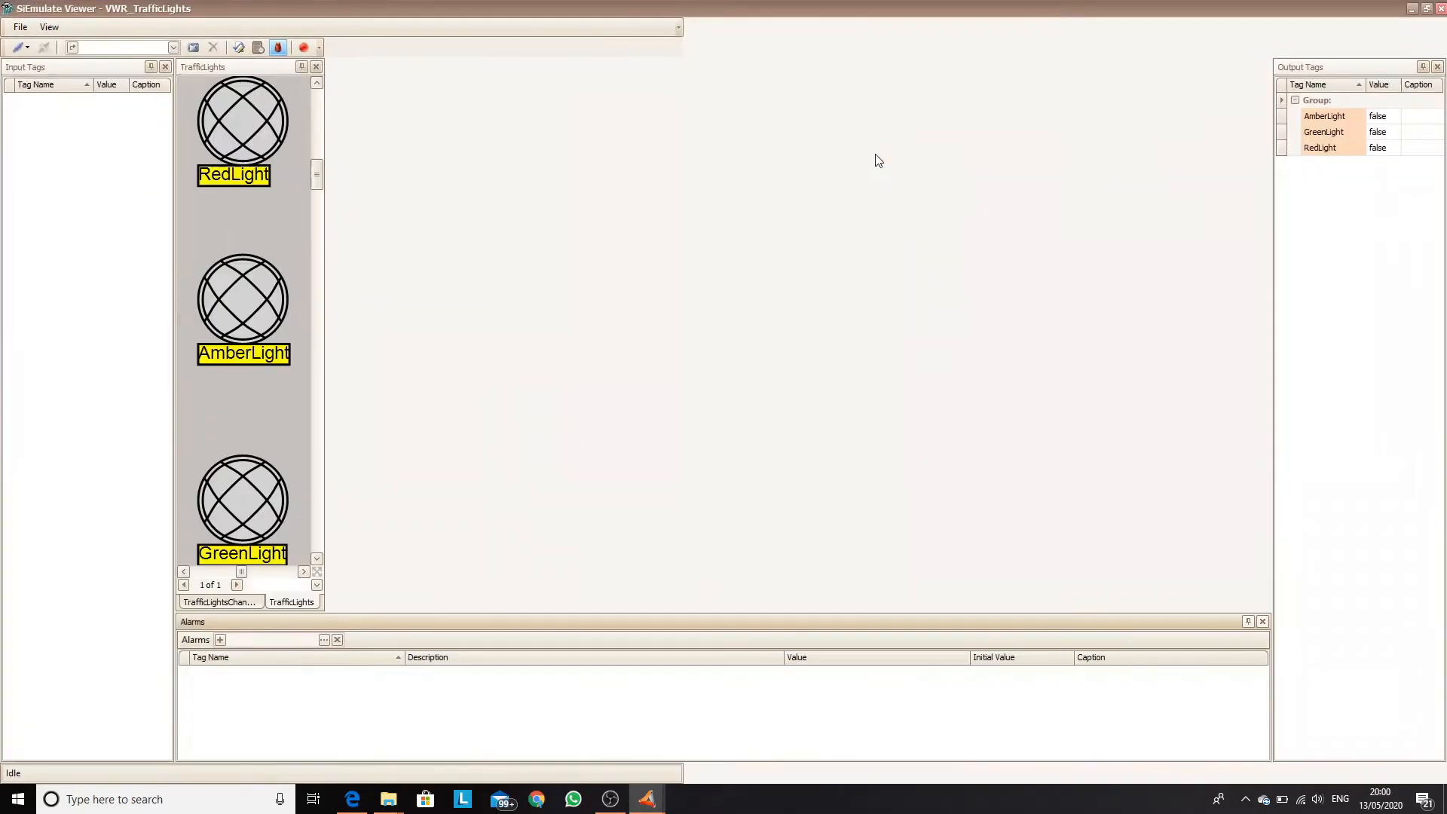
left_click_drag(241, 67, 801, 313)
left_click_drag(721, 242, 719, 458)
left_click_drag(283, 613, 284, 463)
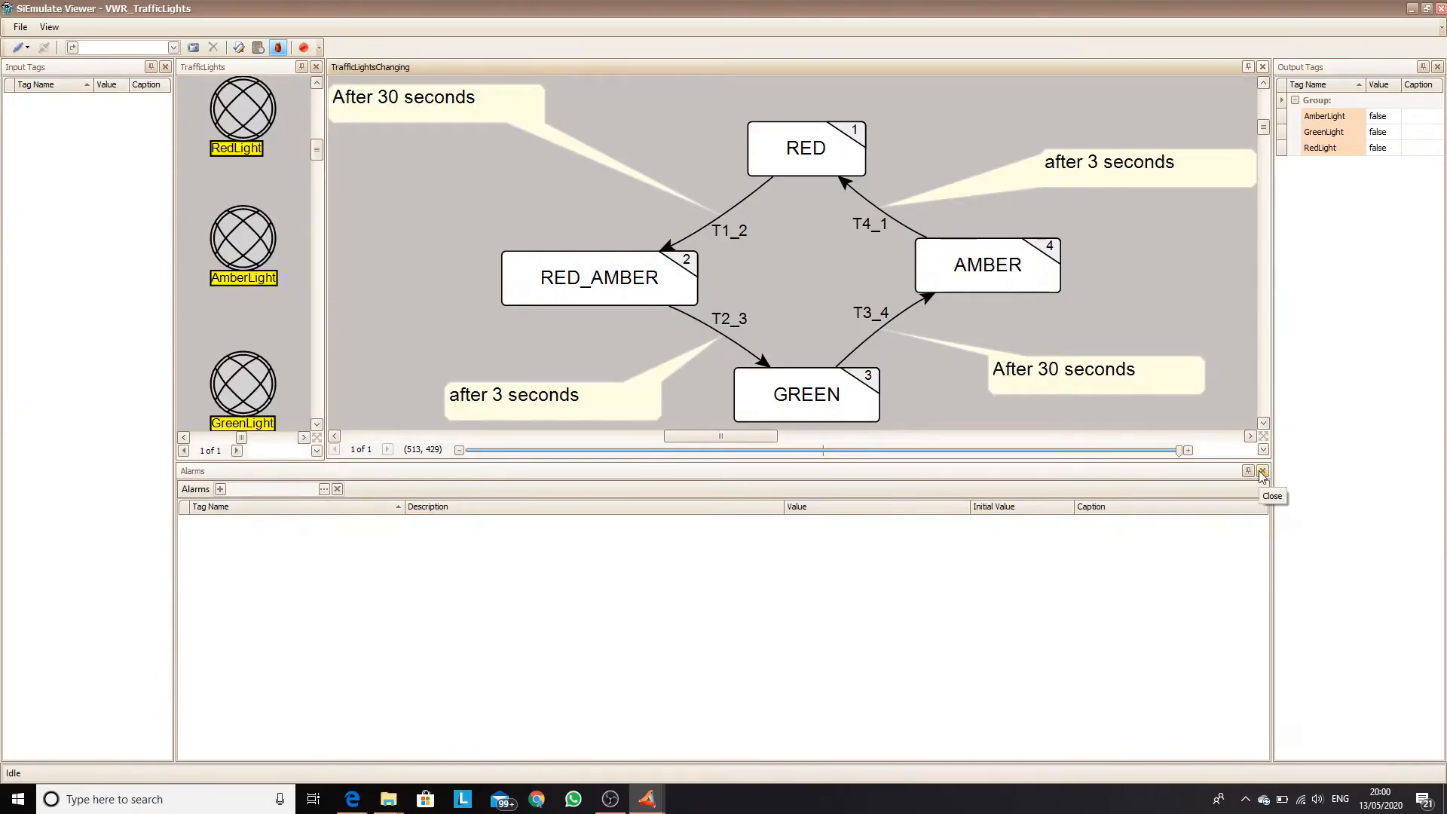
left_click(1262, 470)
left_click_drag(327, 349, 375, 349)
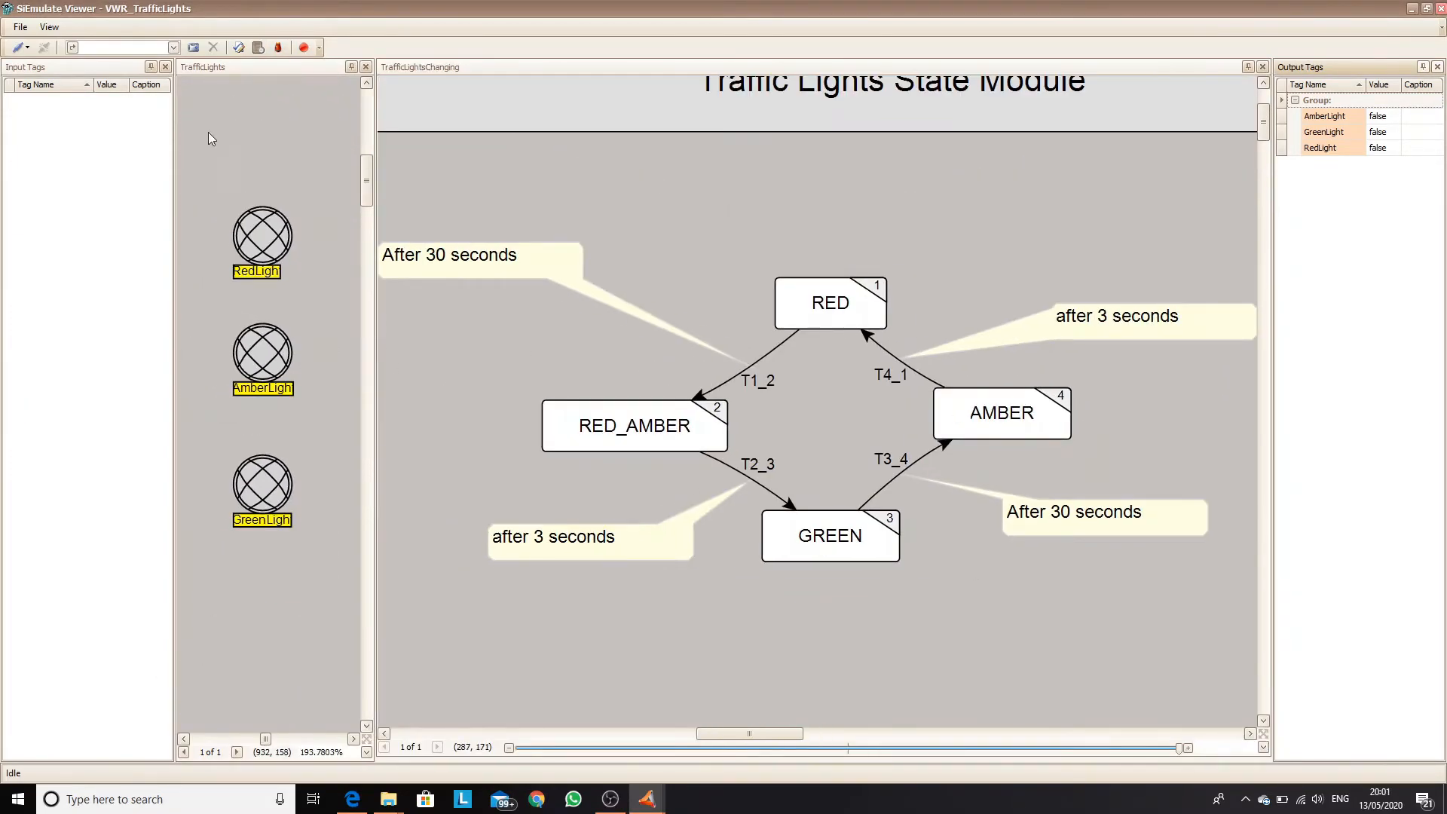
Switch from SiEmulate Viewer back to the iDefine window via the taskbar previews.
left_click(647, 798)
left_click(585, 748)
left_click(647, 799)
left_click(708, 746)
left_click(18, 48)
left_click(654, 805)
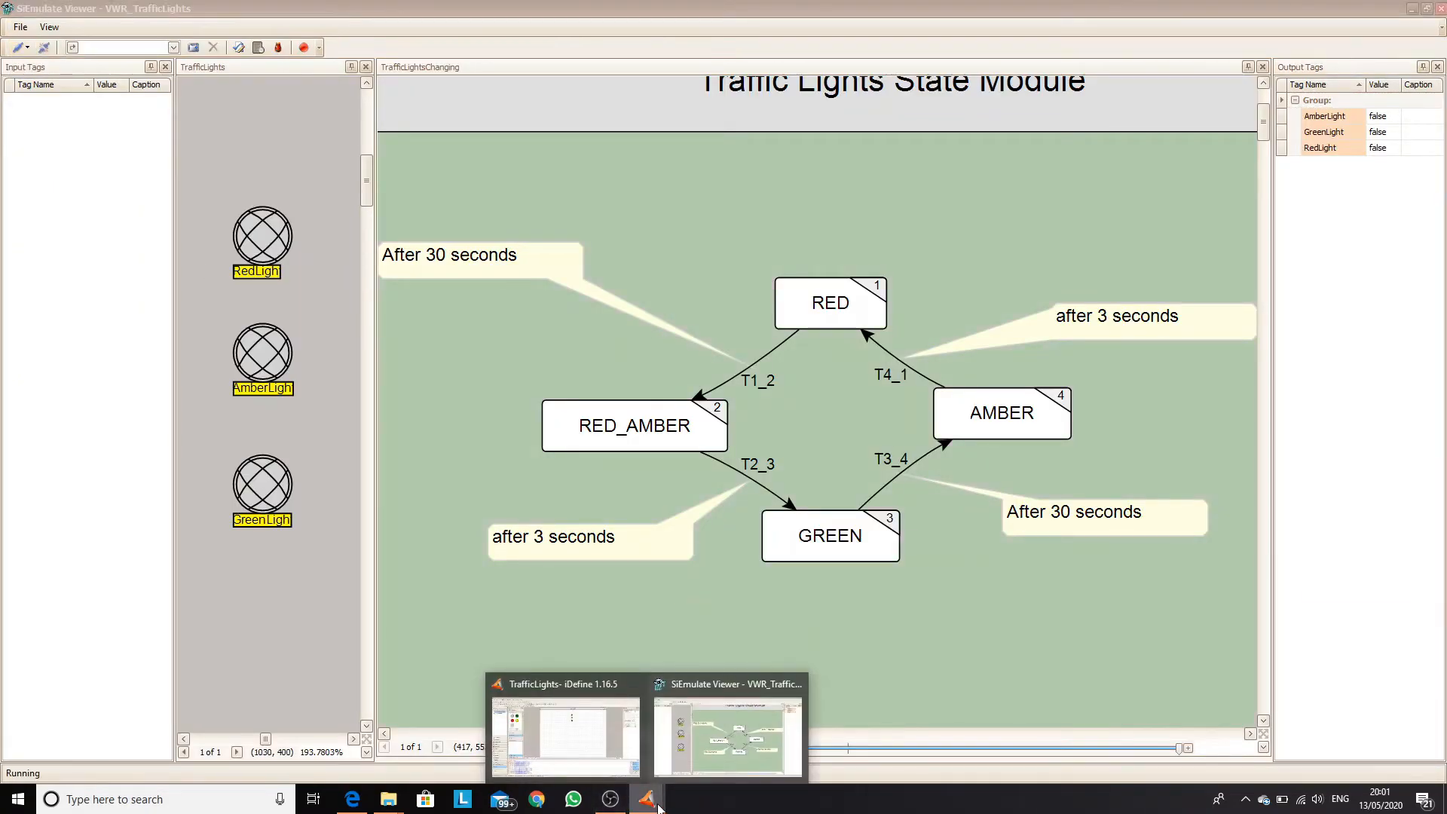
left_click(594, 757)
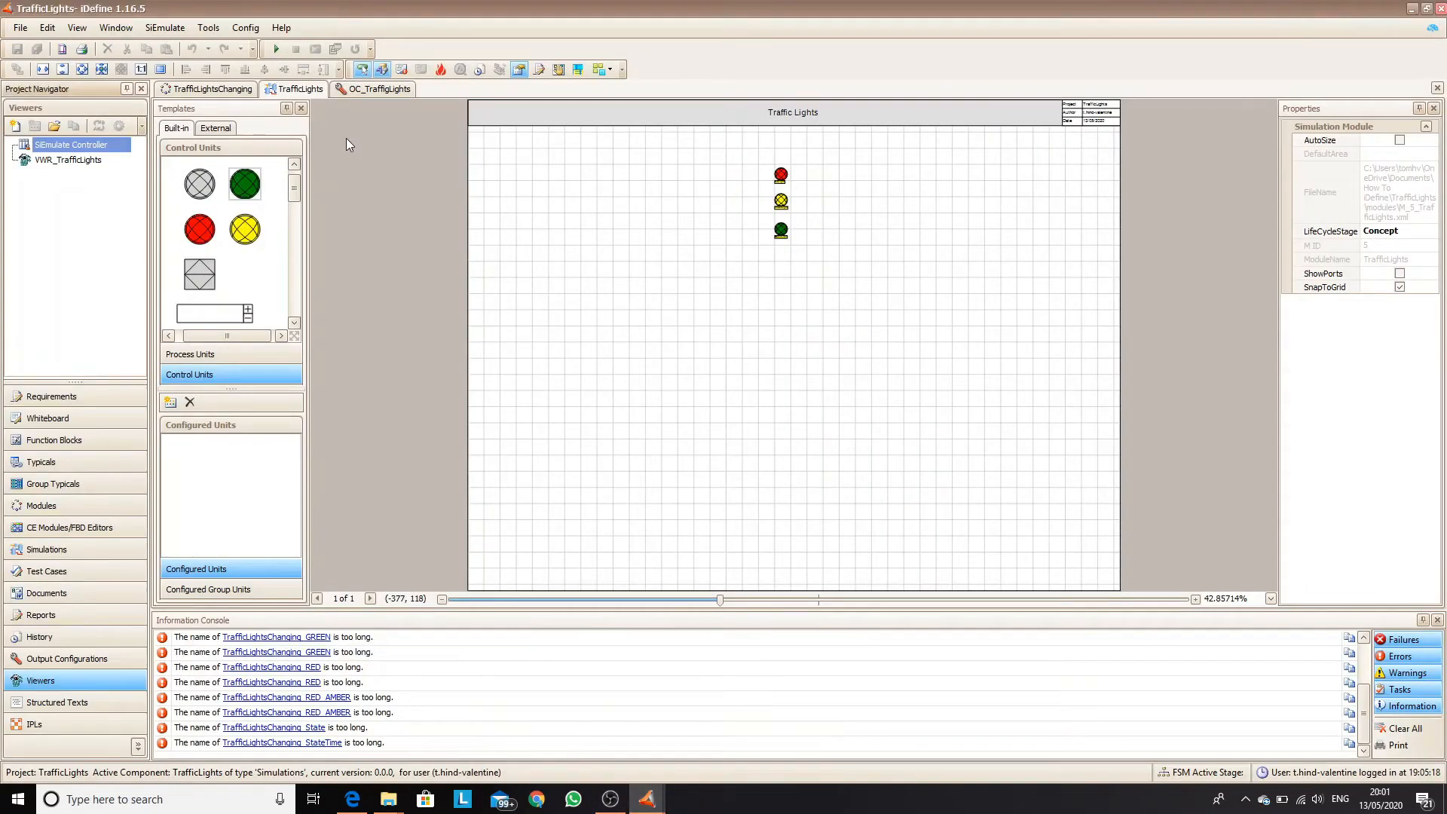
Open the SiEmulate Controller and load the OC_TraffigLights modules.
left_click(107, 147)
double_click(107, 146)
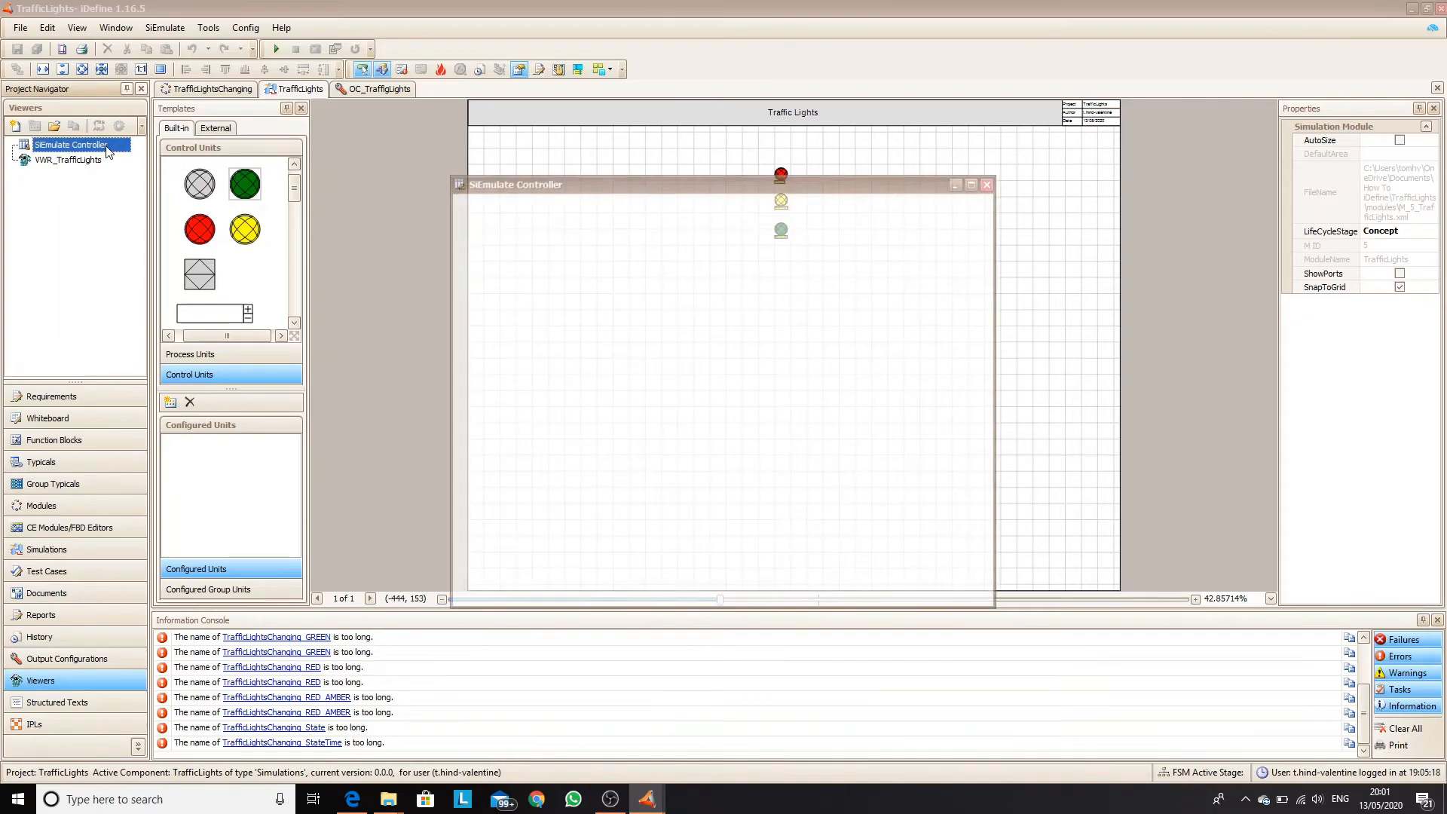
left_click(518, 205)
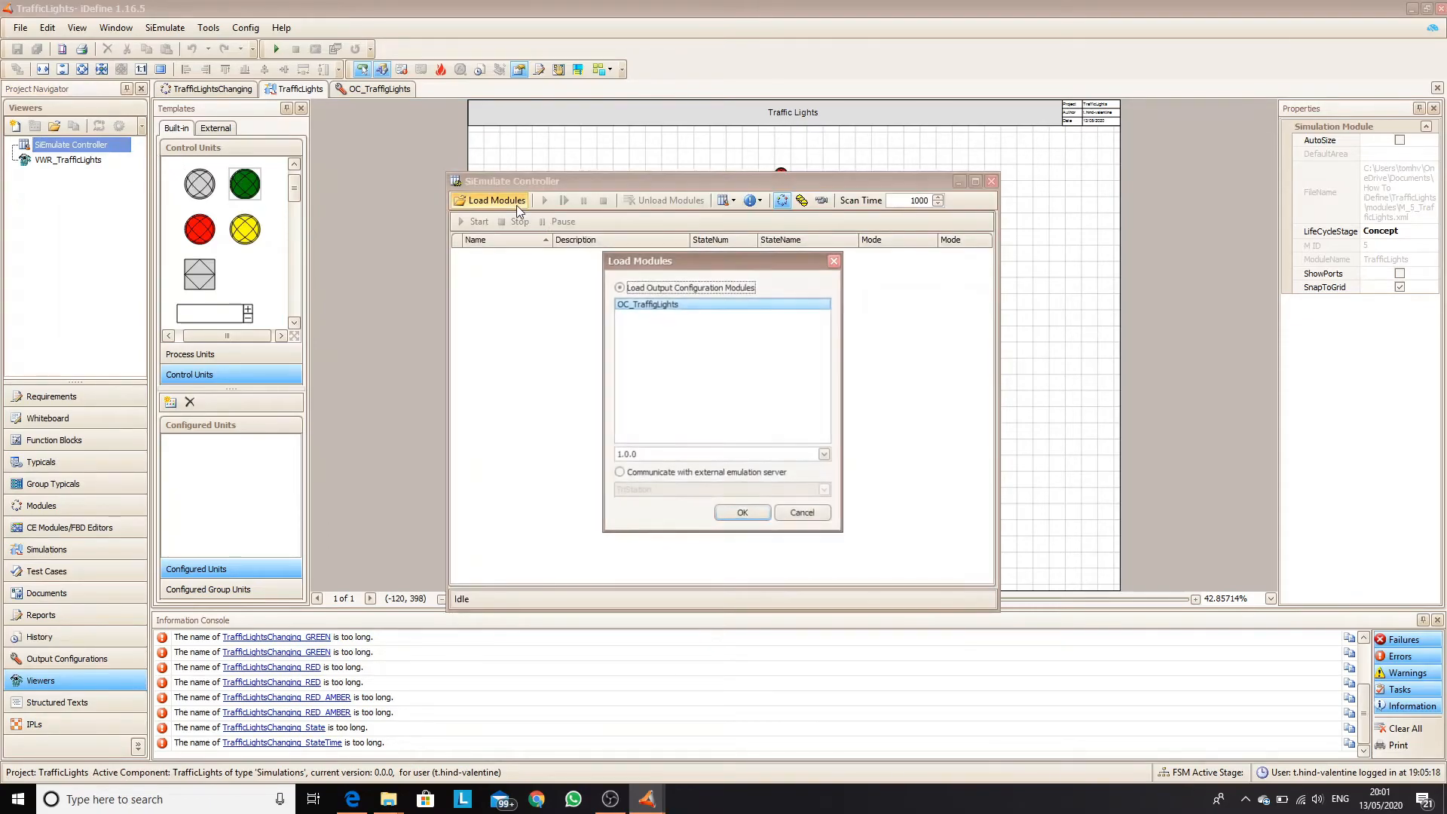
left_click(743, 516)
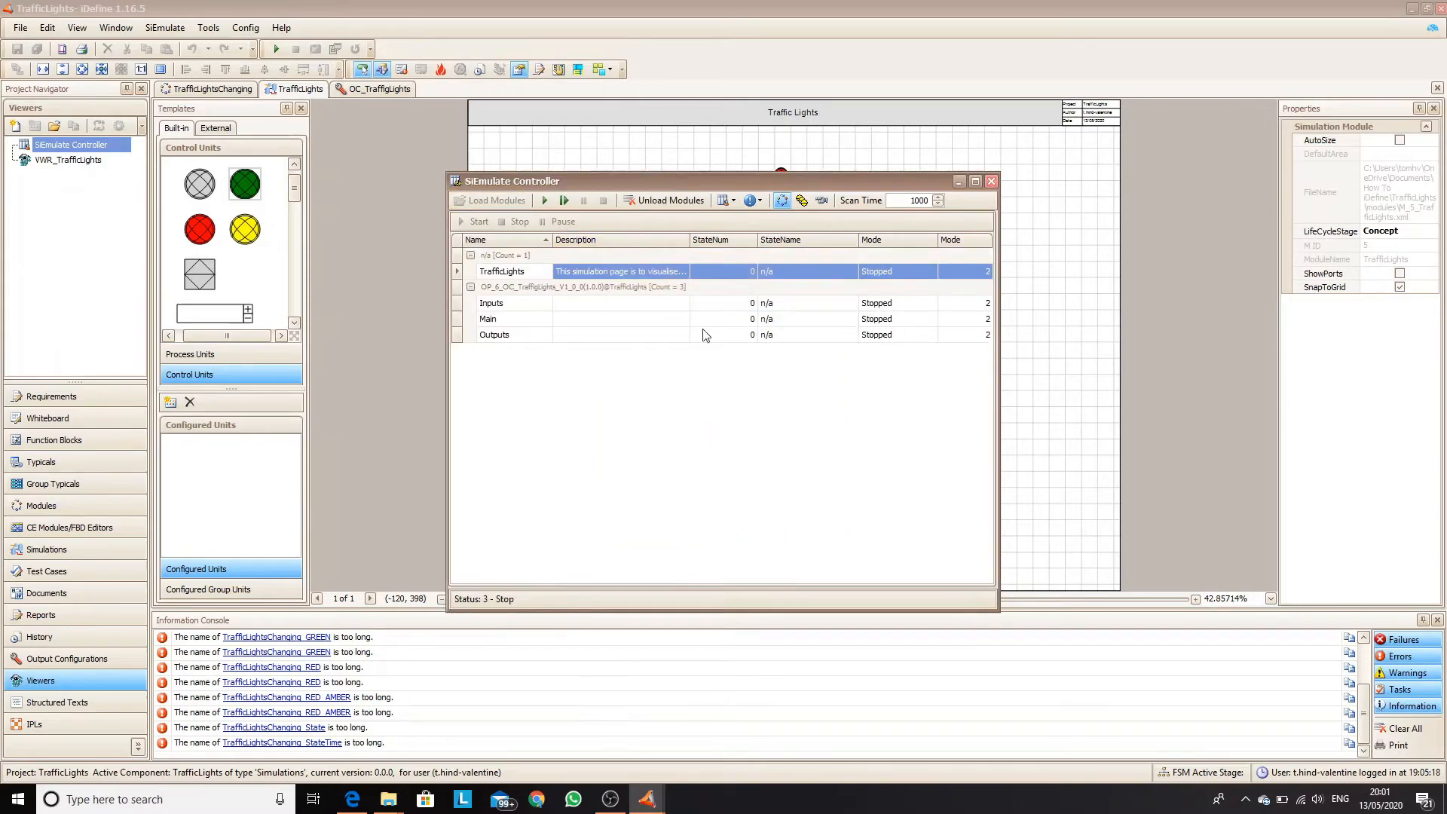
Start the emulation and watch the viewer cycle through GREEN, AMBER and RED, then hide it.
left_click(544, 202)
mouse_move(655, 801)
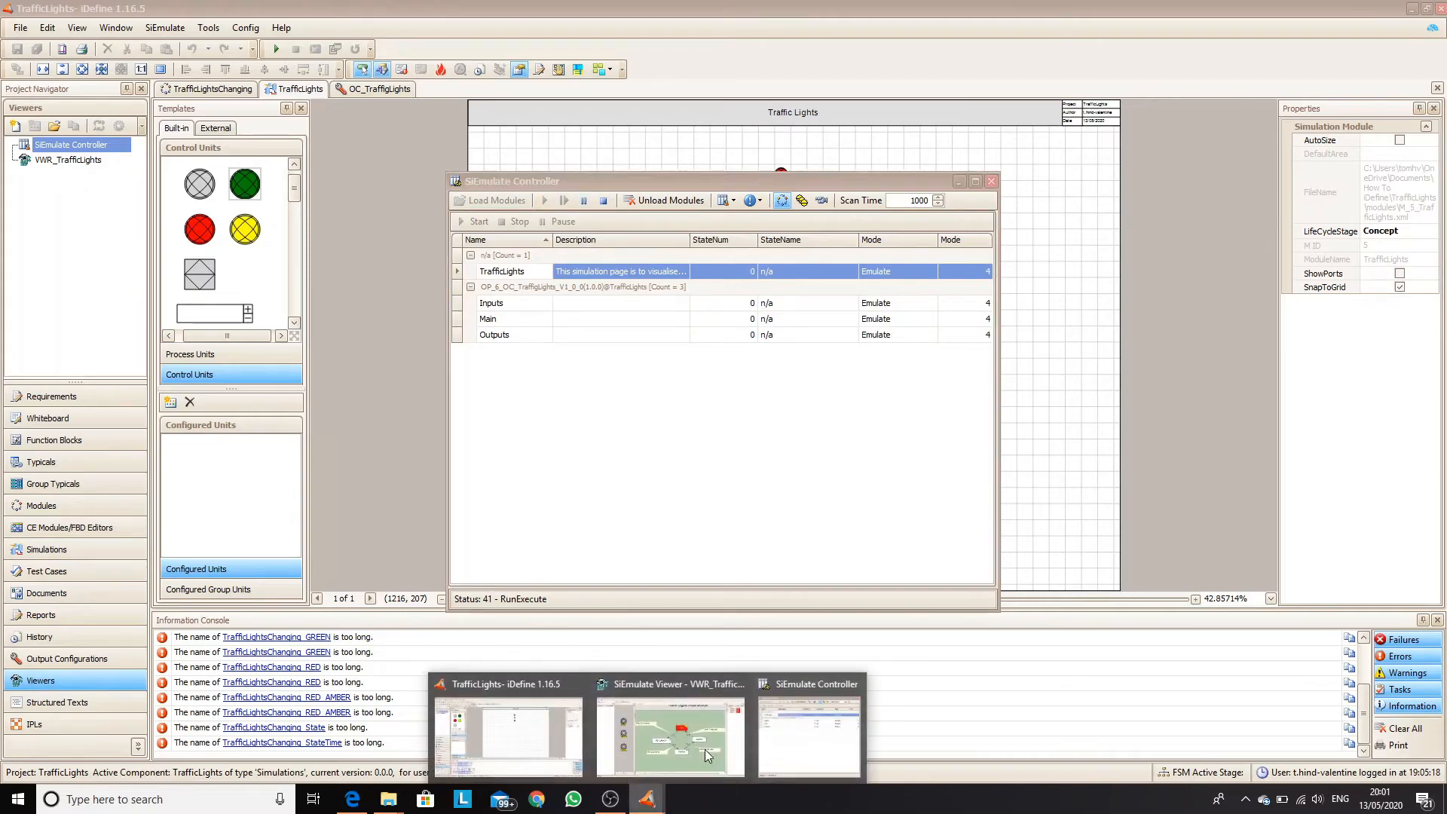
left_click(711, 741)
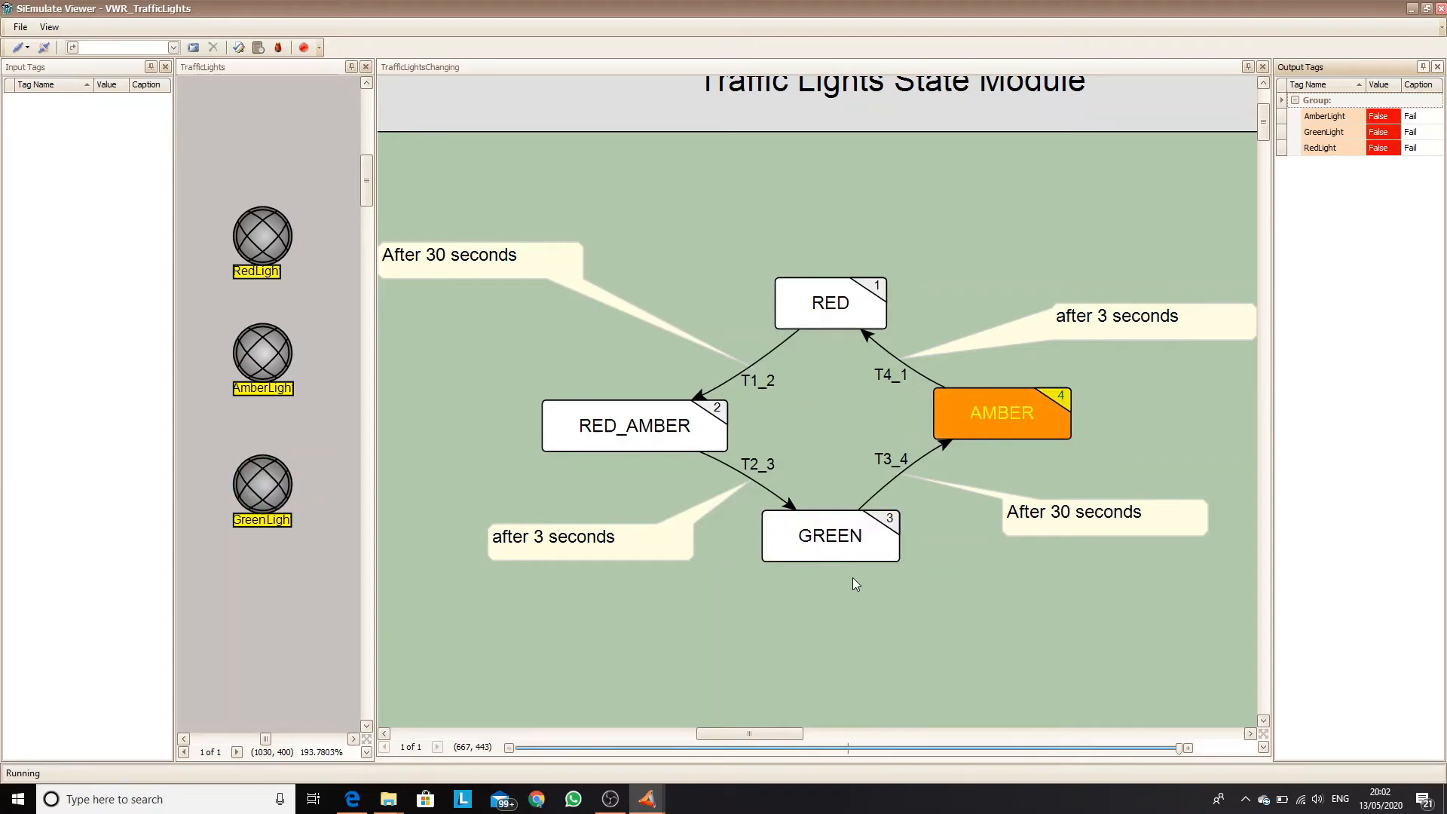
left_click(1412, 9)
Stop the emulation and switch the RedLightDefault output to OR logic, then save.
left_click(605, 200)
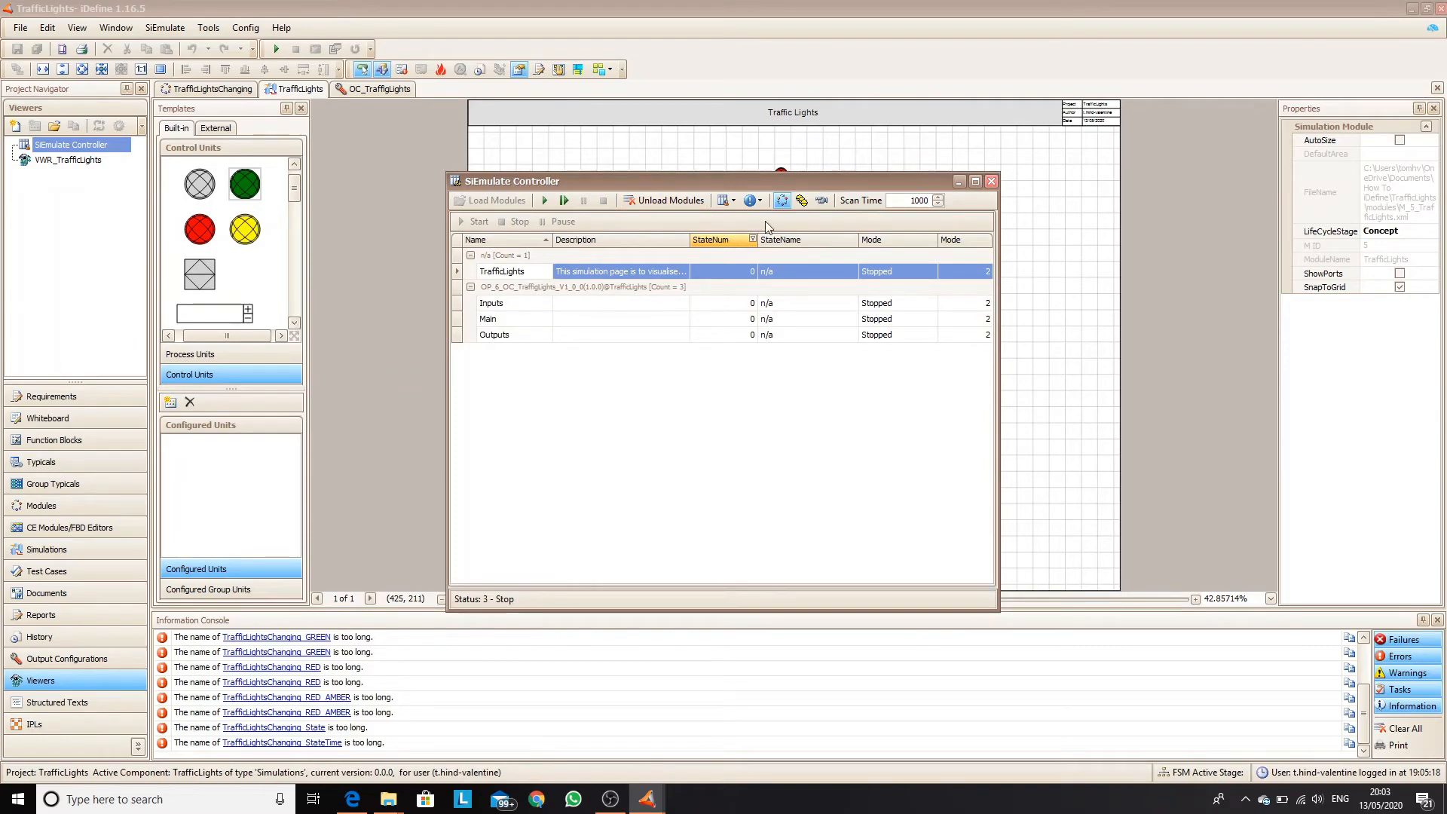
left_click(958, 181)
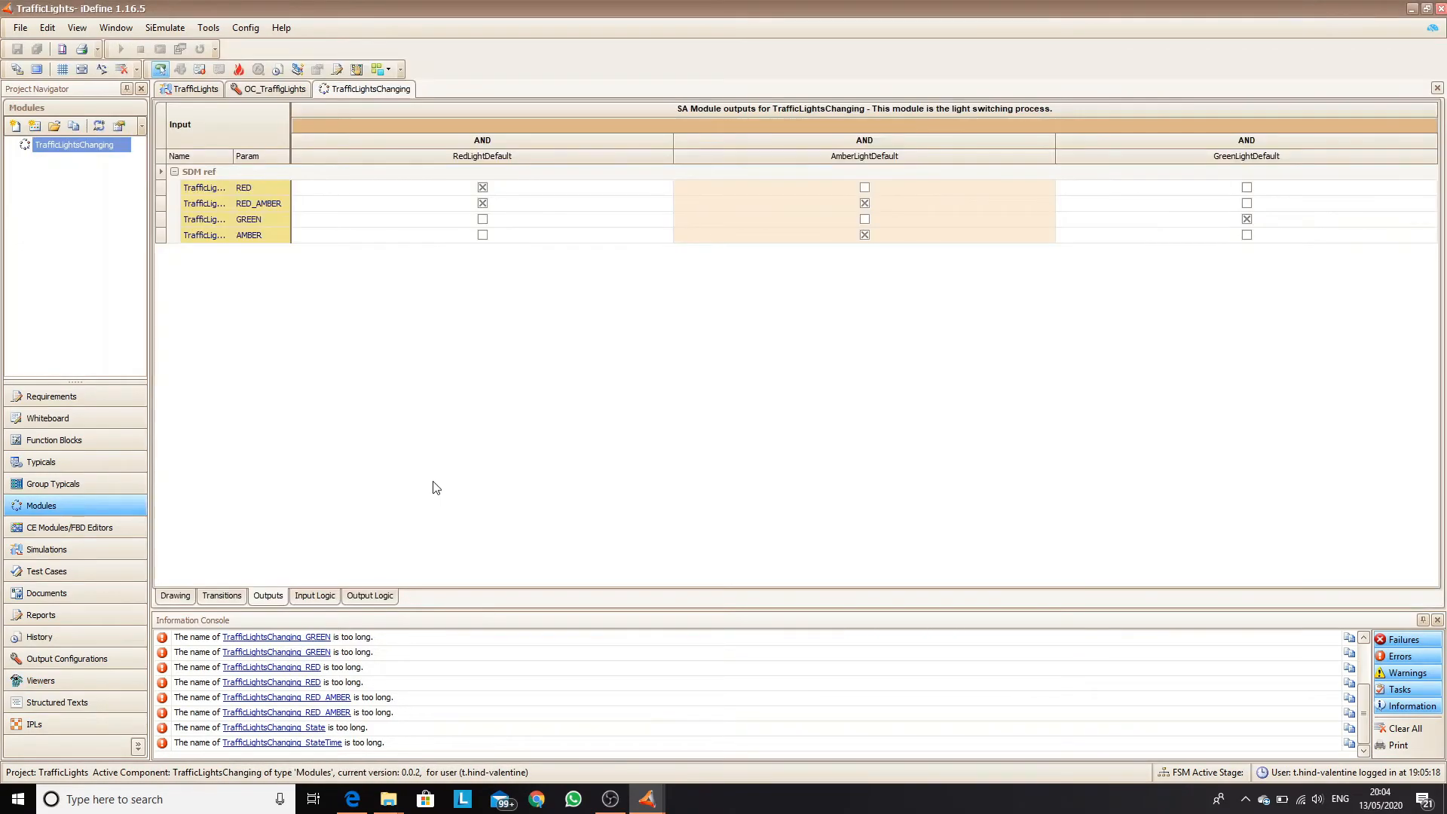
left_click(482, 203)
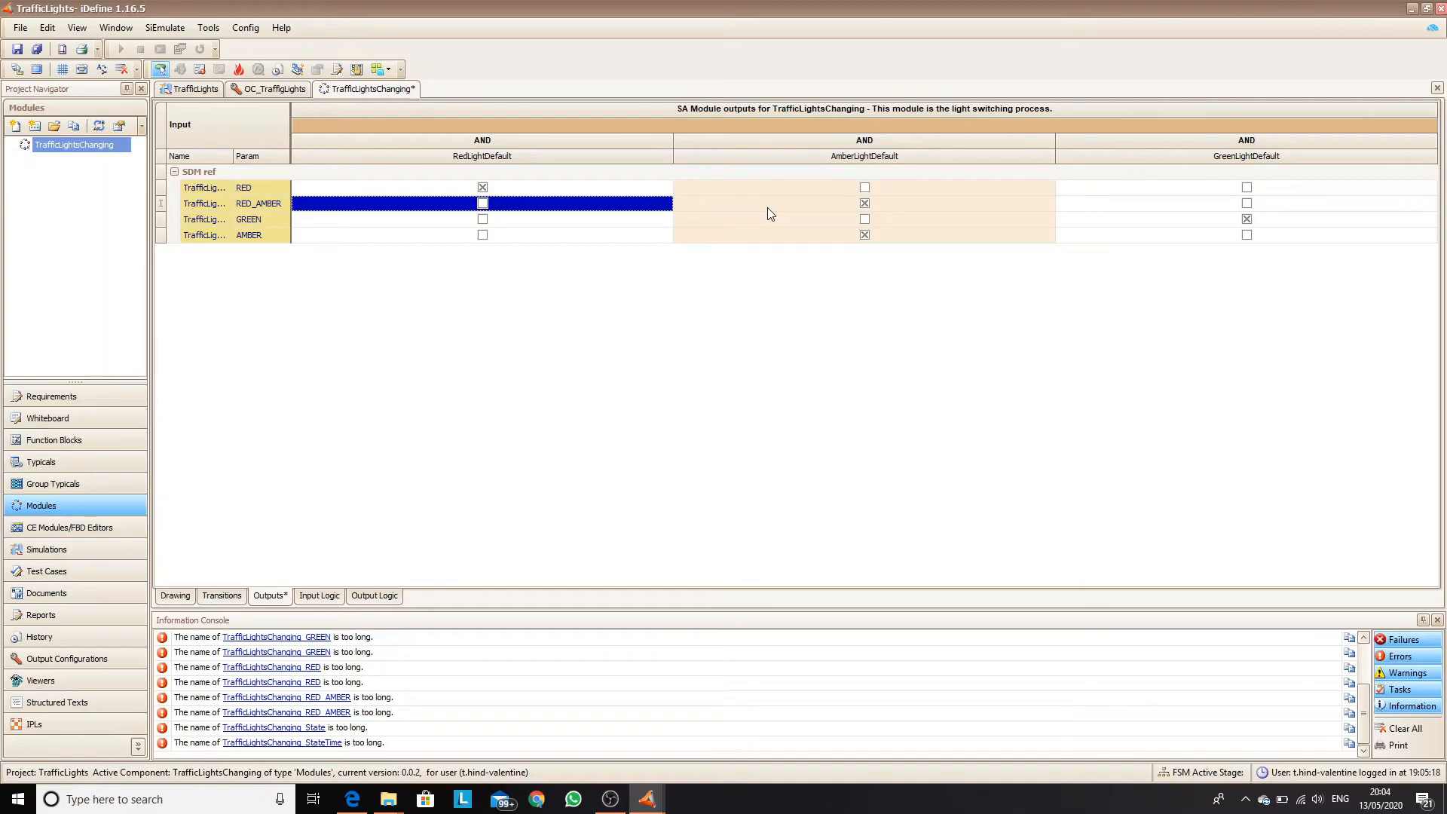
left_click(489, 141)
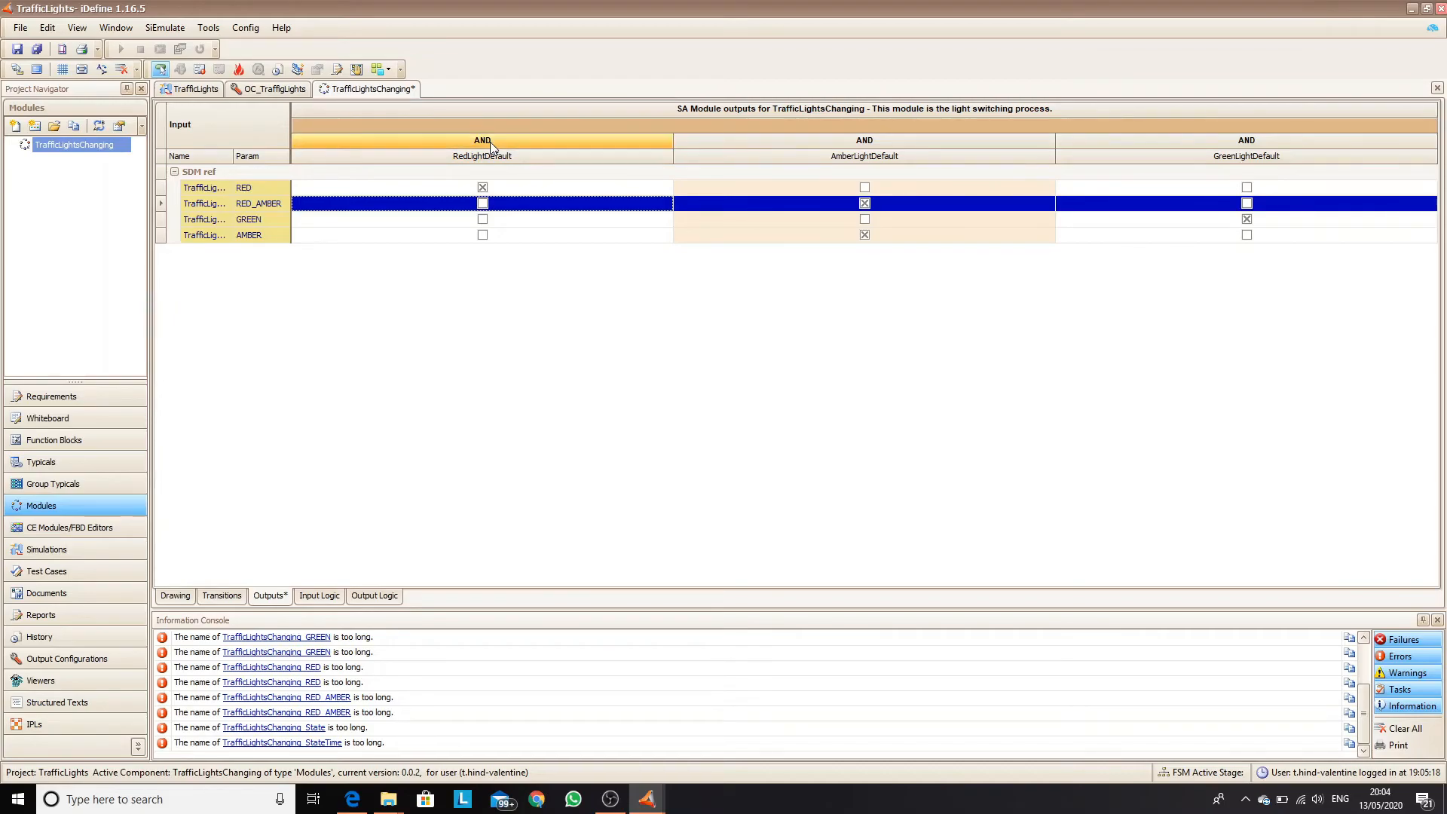
right_click(576, 142)
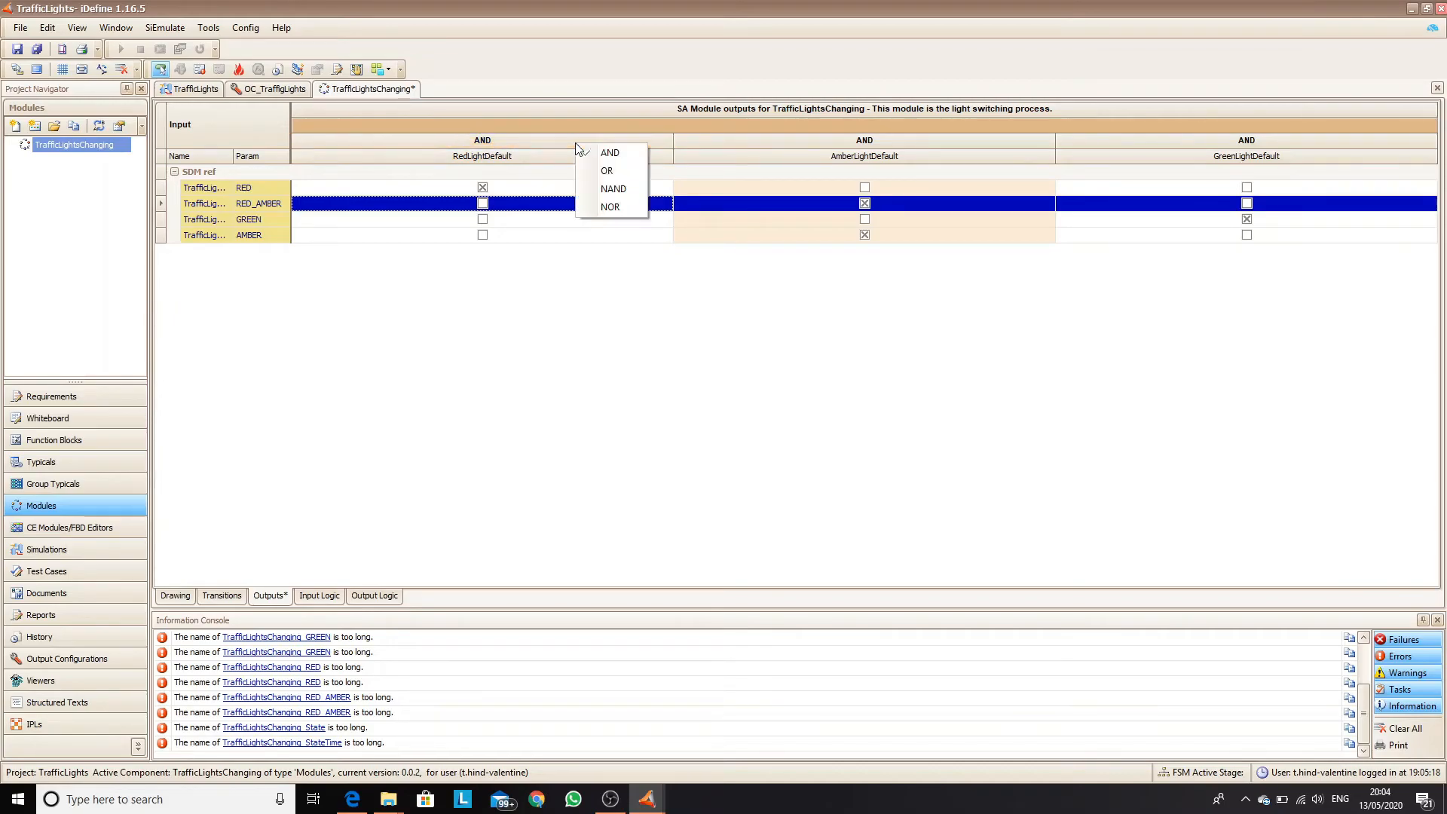
left_click(607, 171)
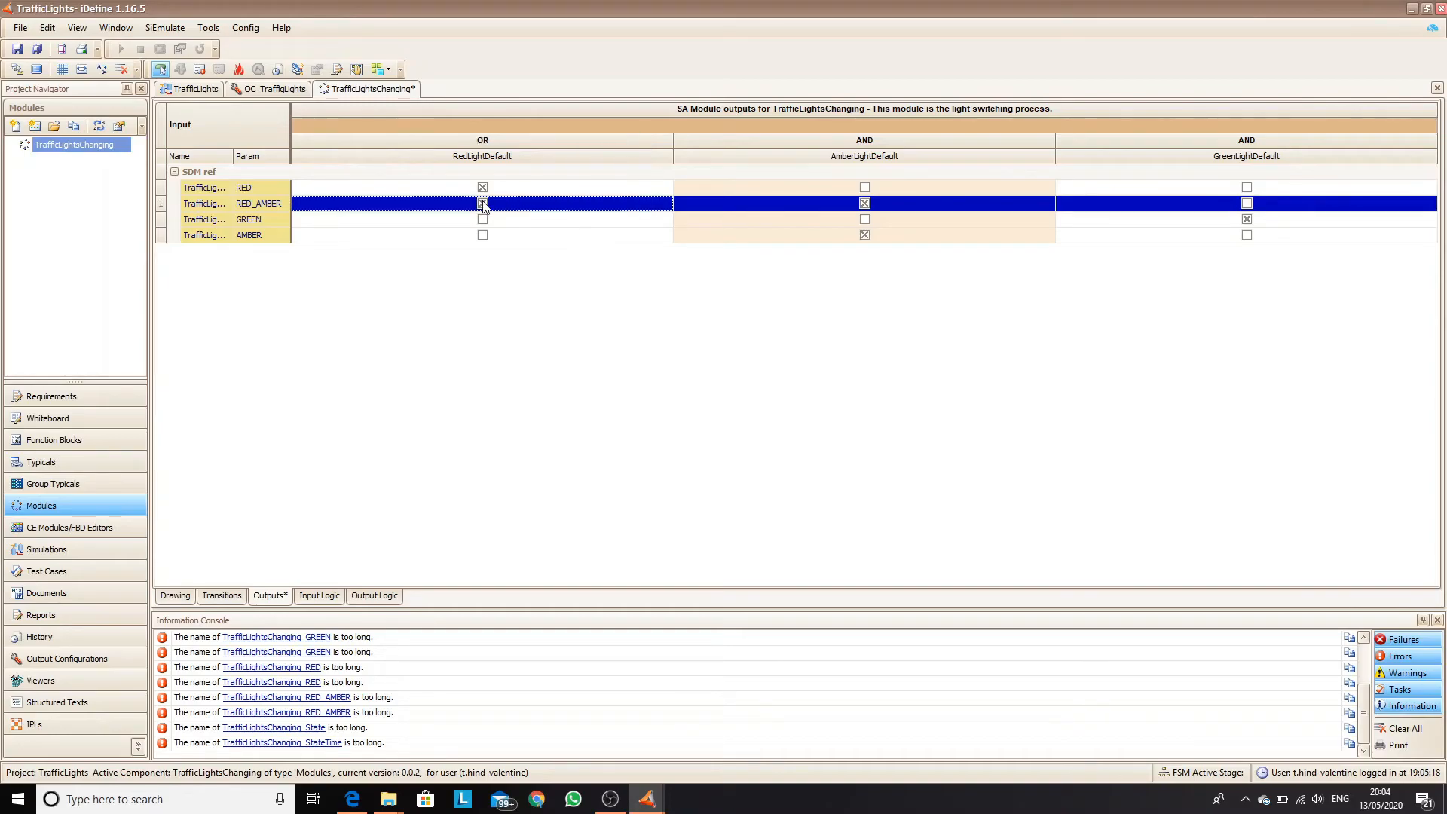
key("ctrl+s")
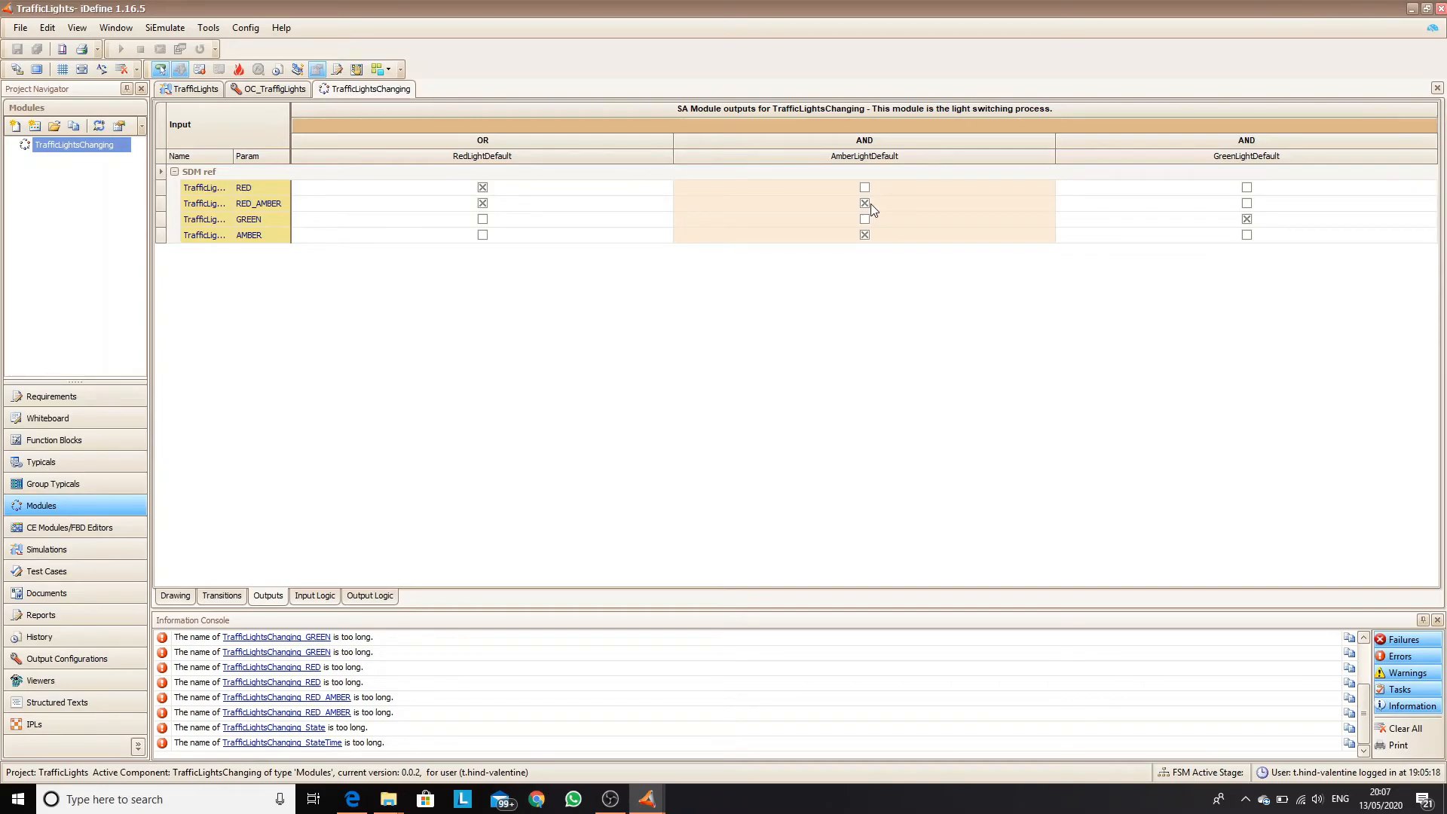
Switch the AmberLightDefault output to OR logic and save the module.
right_click(871, 138)
left_click(897, 165)
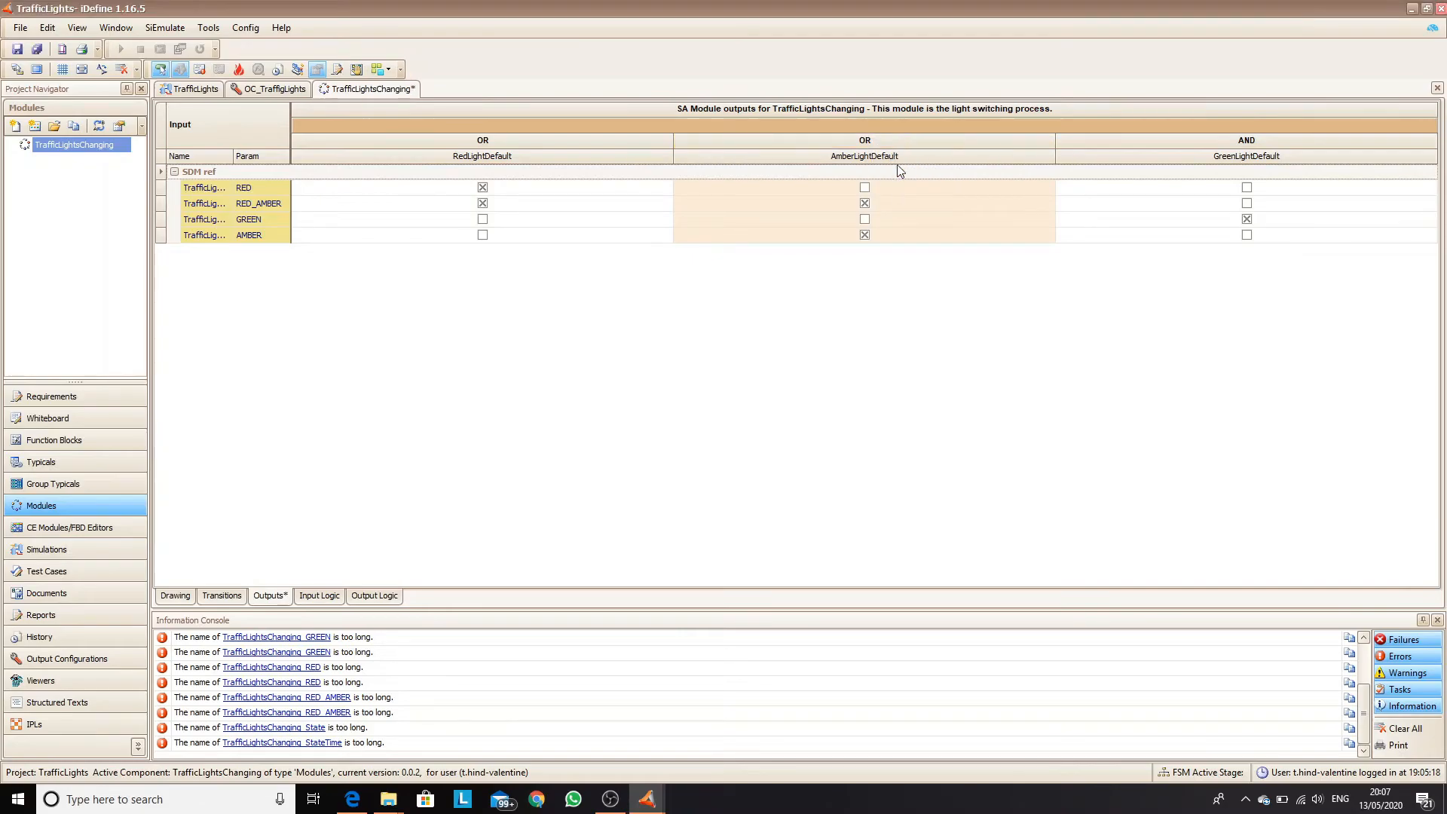
left_click(14, 51)
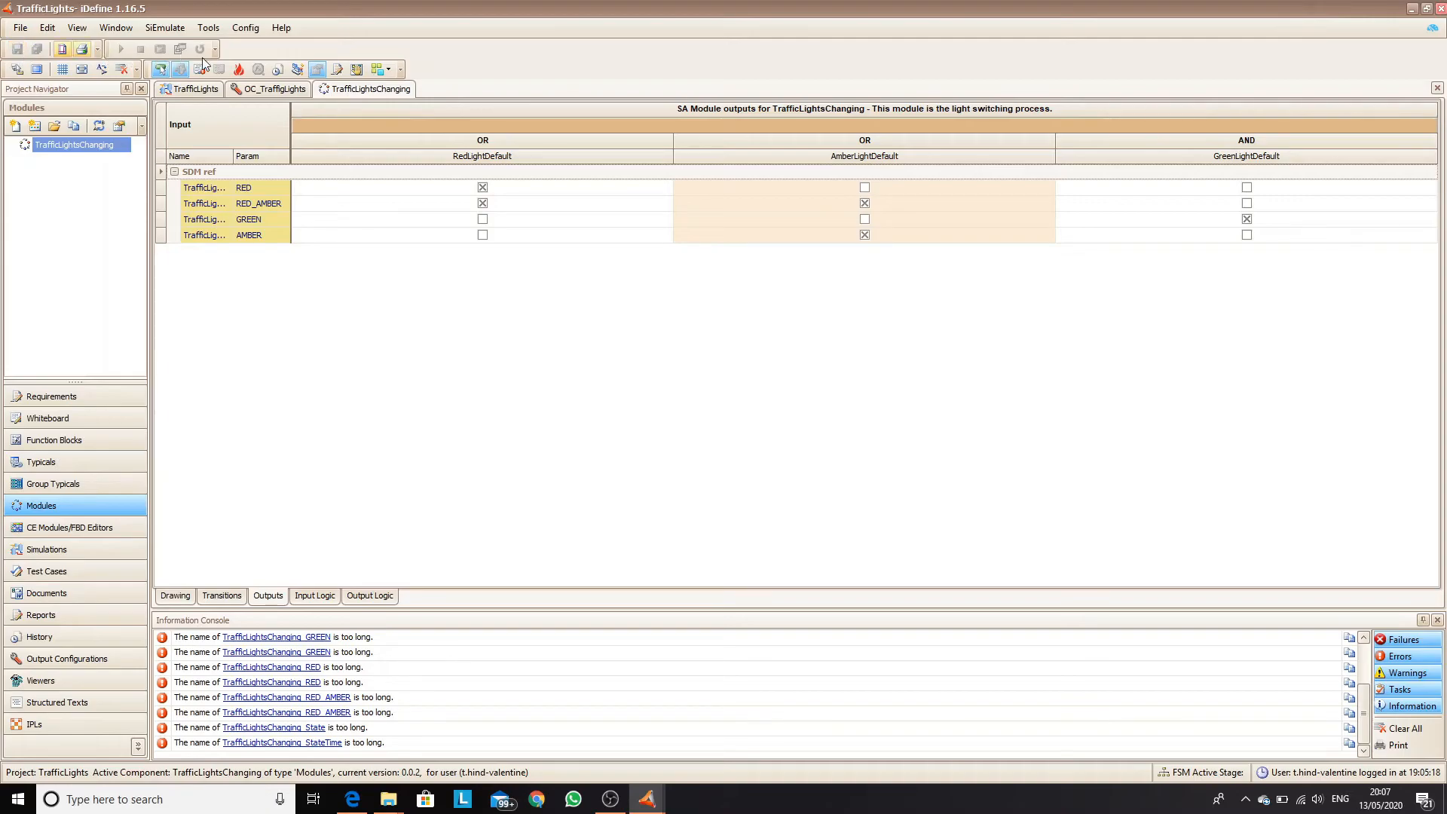
Build the OC_TraffigLights output configuration with the default build options and close the report.
left_click(235, 89)
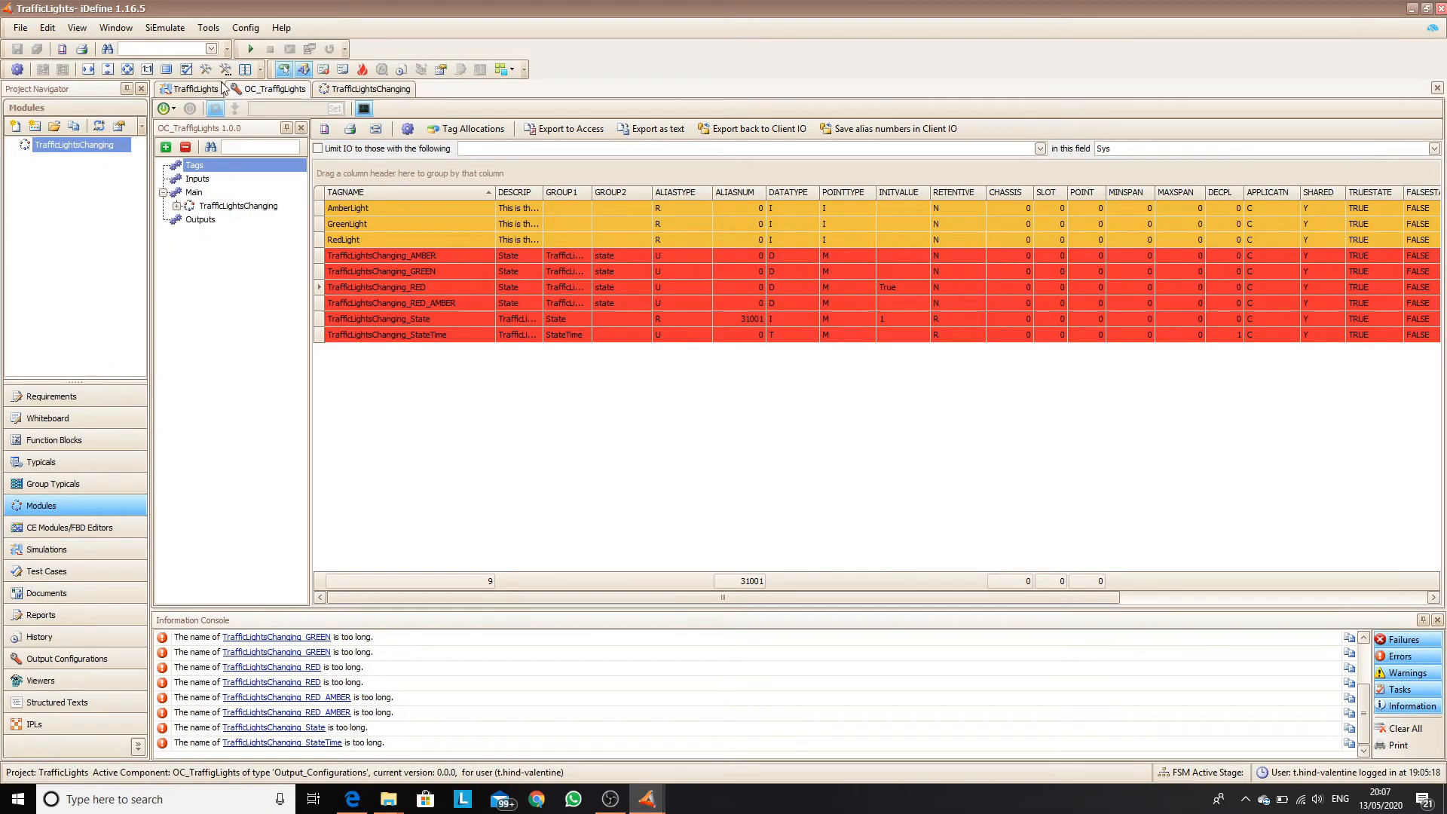
left_click(206, 68)
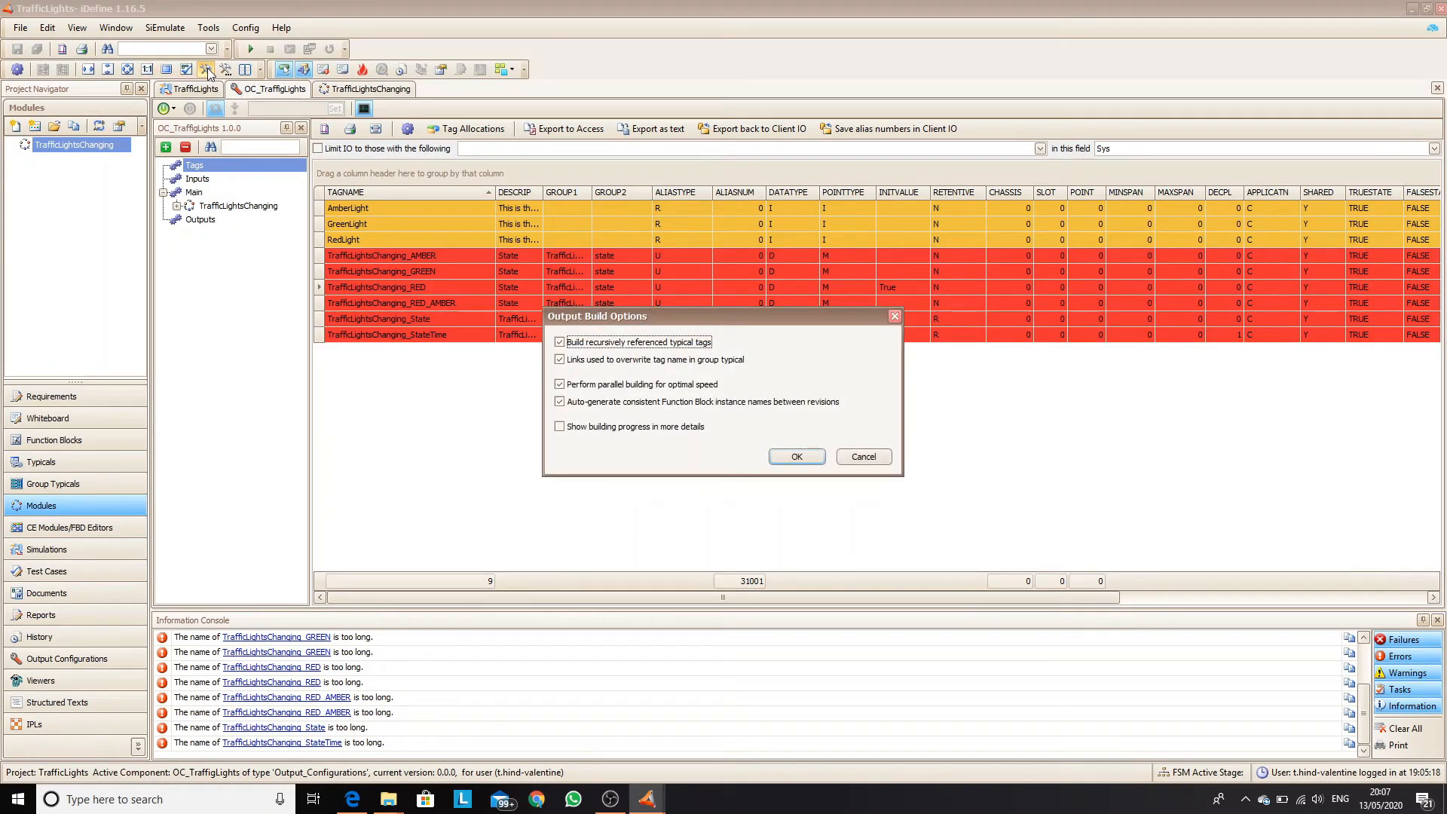
left_click(799, 456)
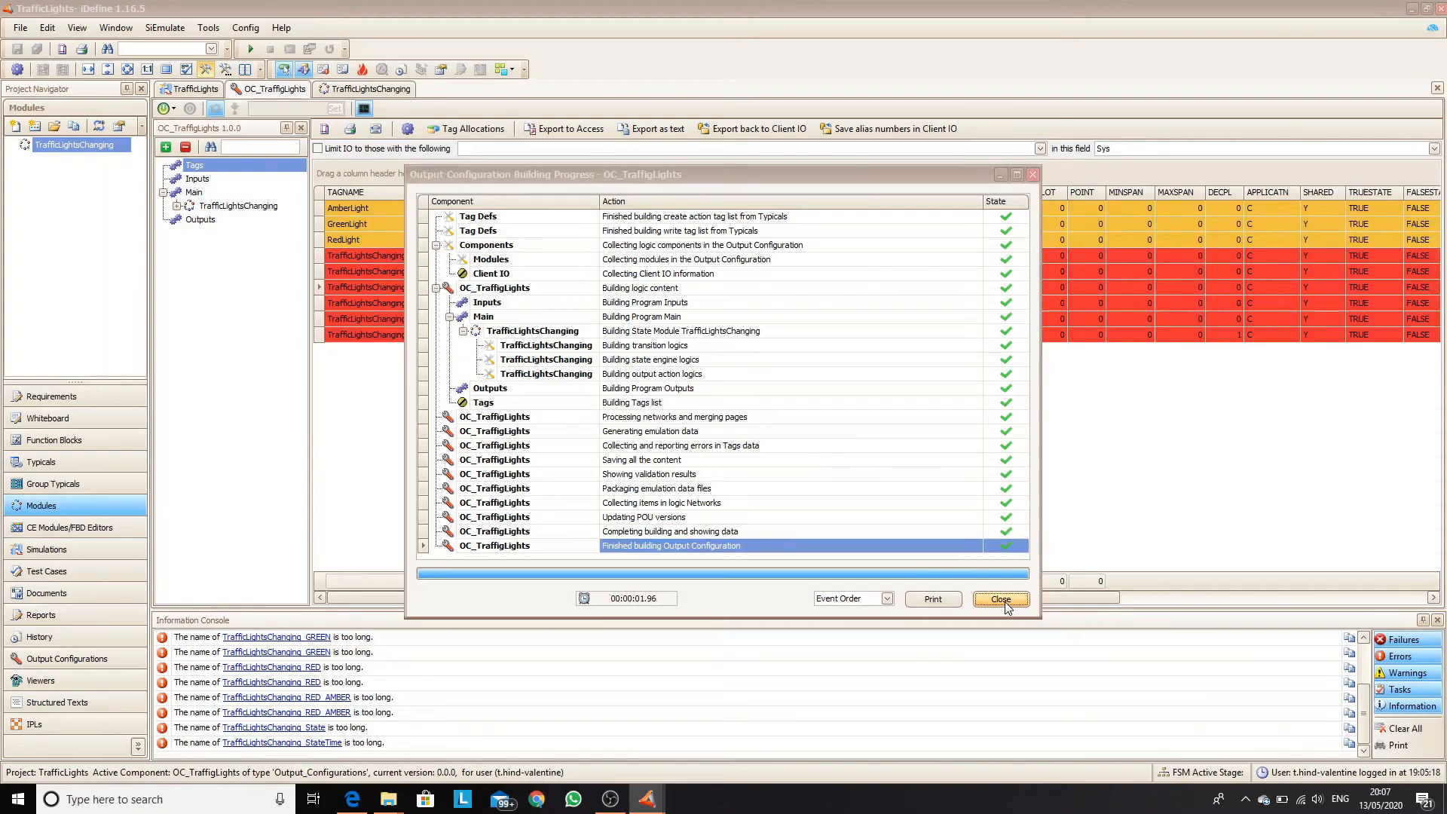
left_click(1000, 598)
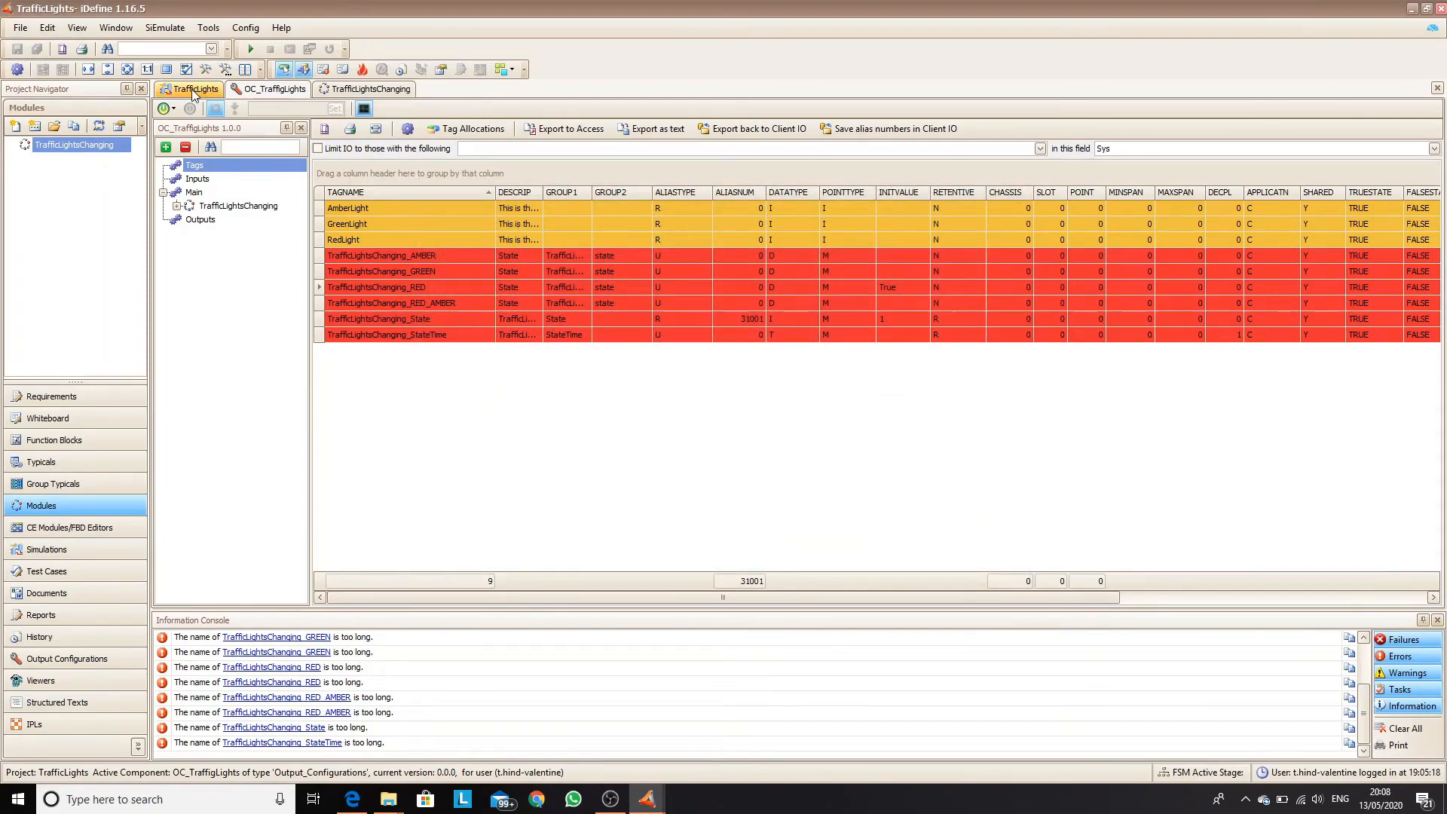
left_click(655, 803)
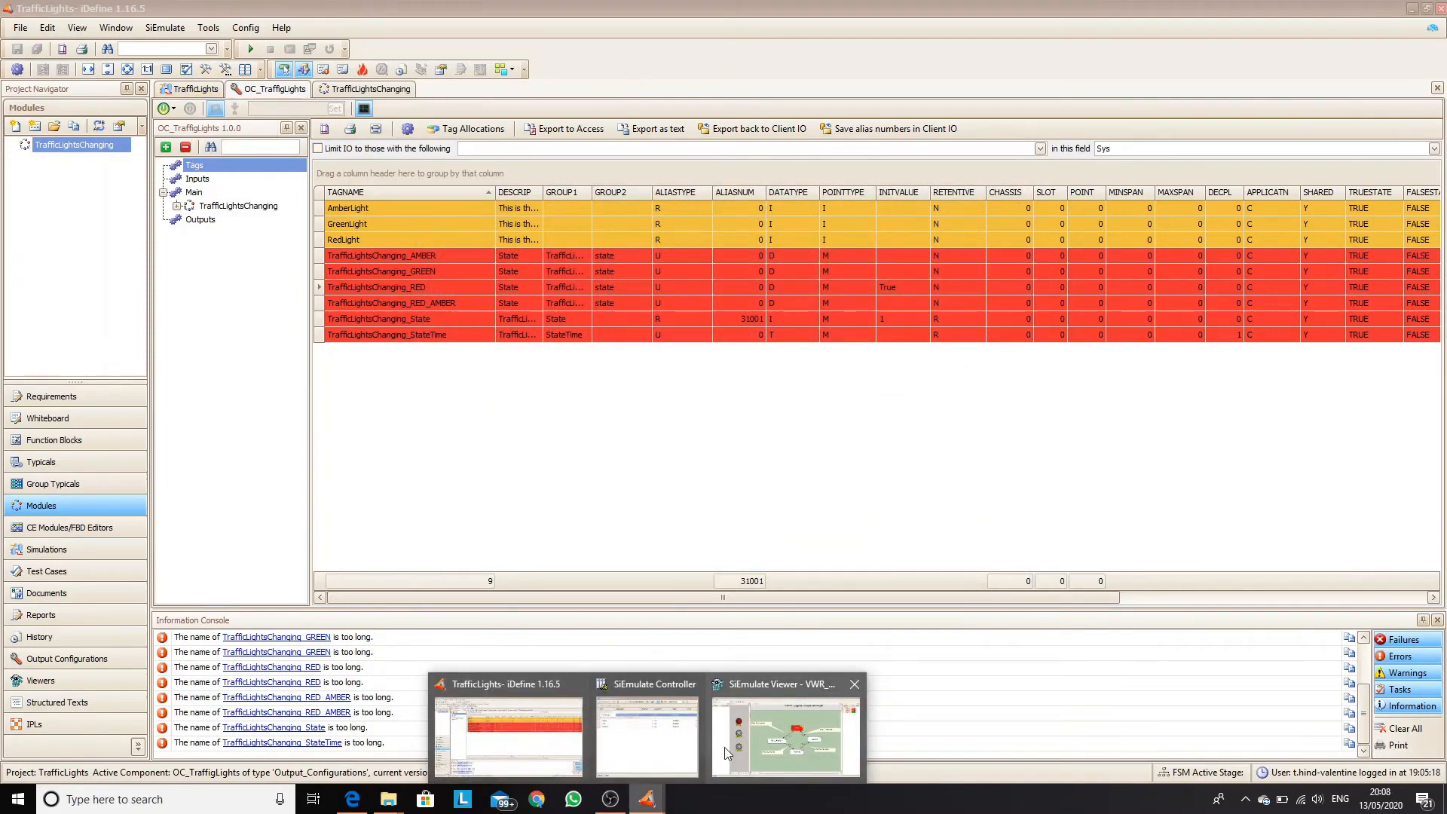
In the SiEmulate Controller, unload the old modules and load the rebuilt OC_TraffigLights modules.
left_click(649, 723)
left_click(666, 199)
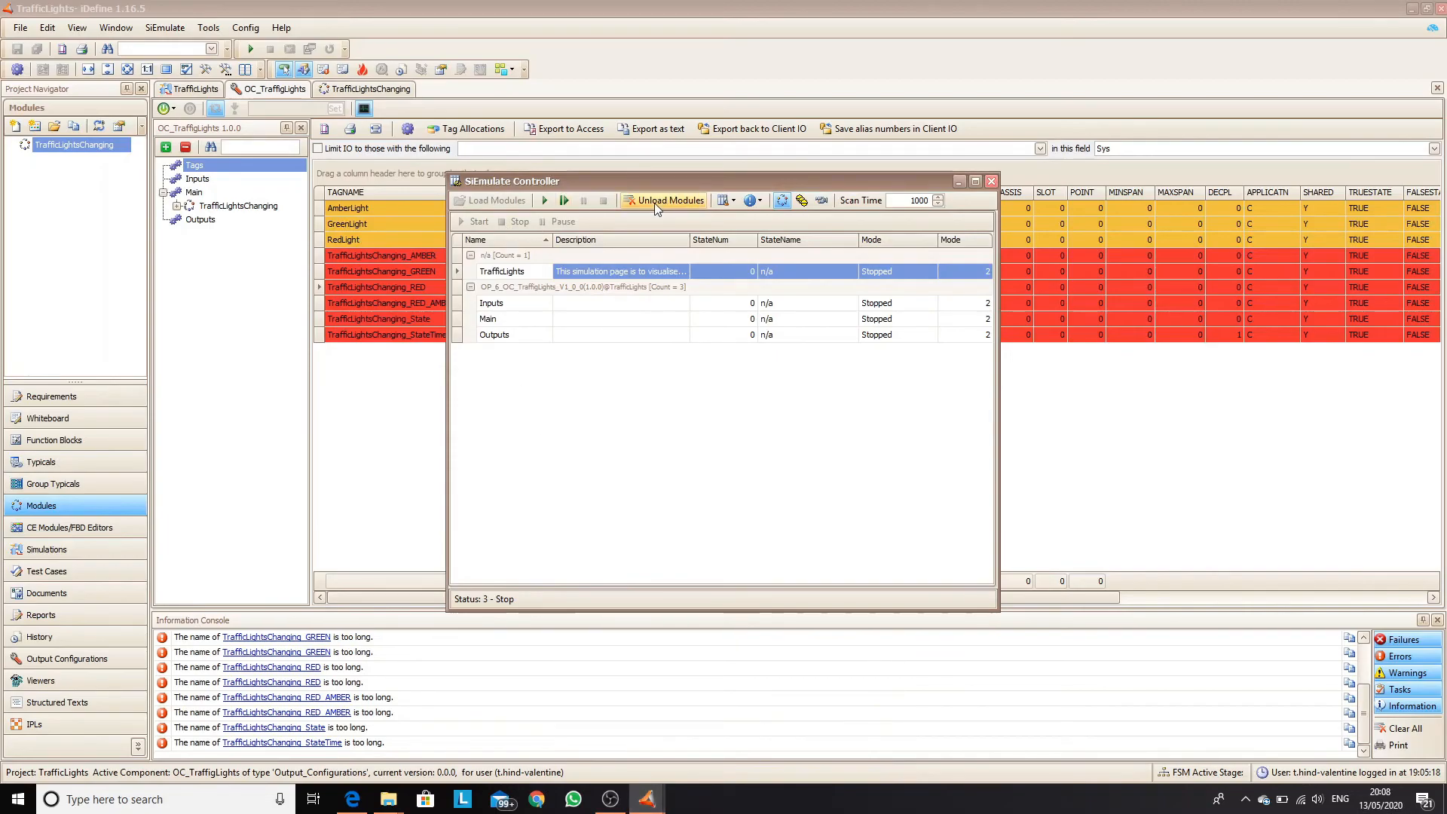
left_click(492, 200)
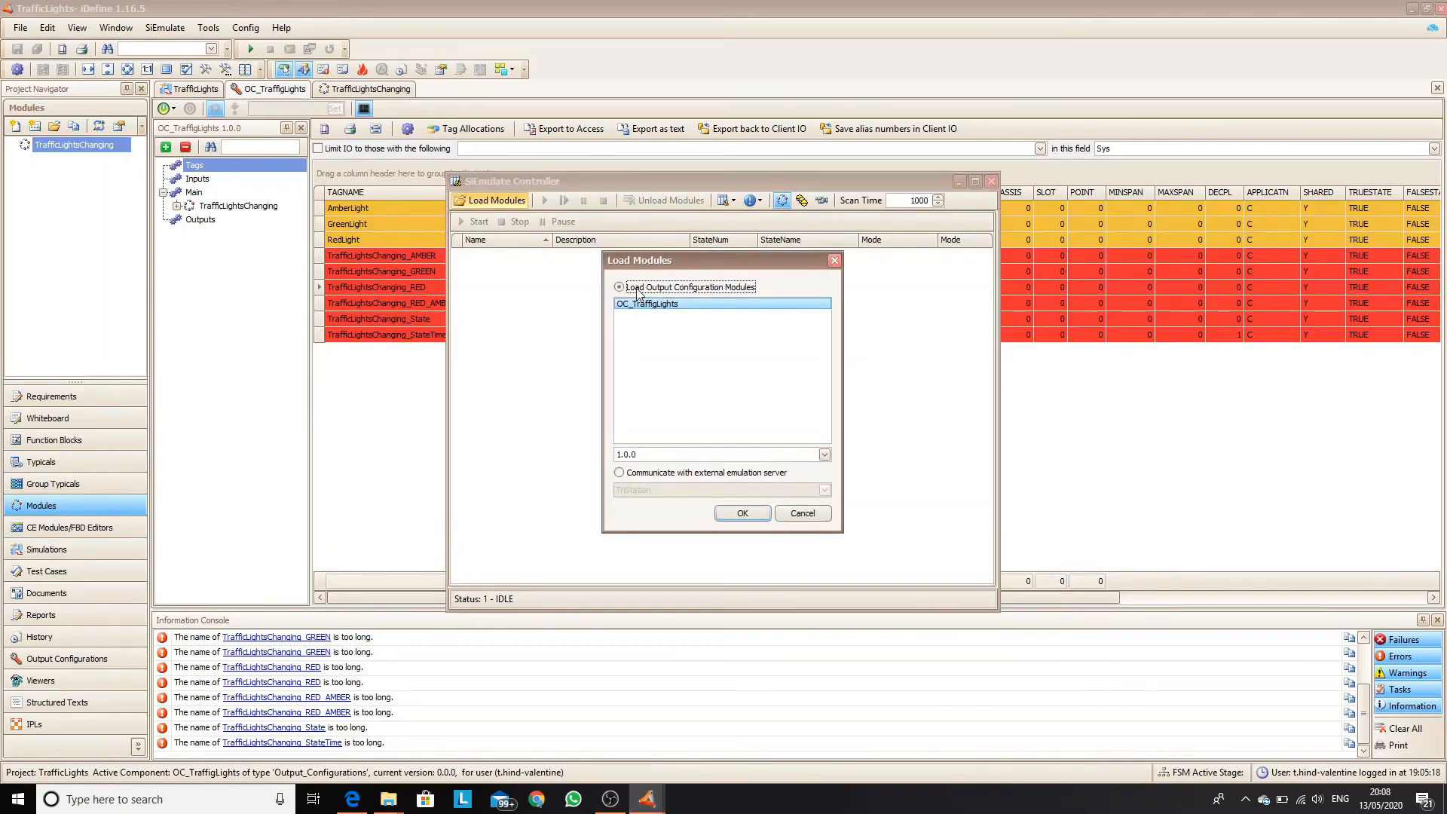
left_click(742, 513)
Start the VWR_TrafficLights viewer and the emulation, then bring the viewer forward.
left_click(66, 158)
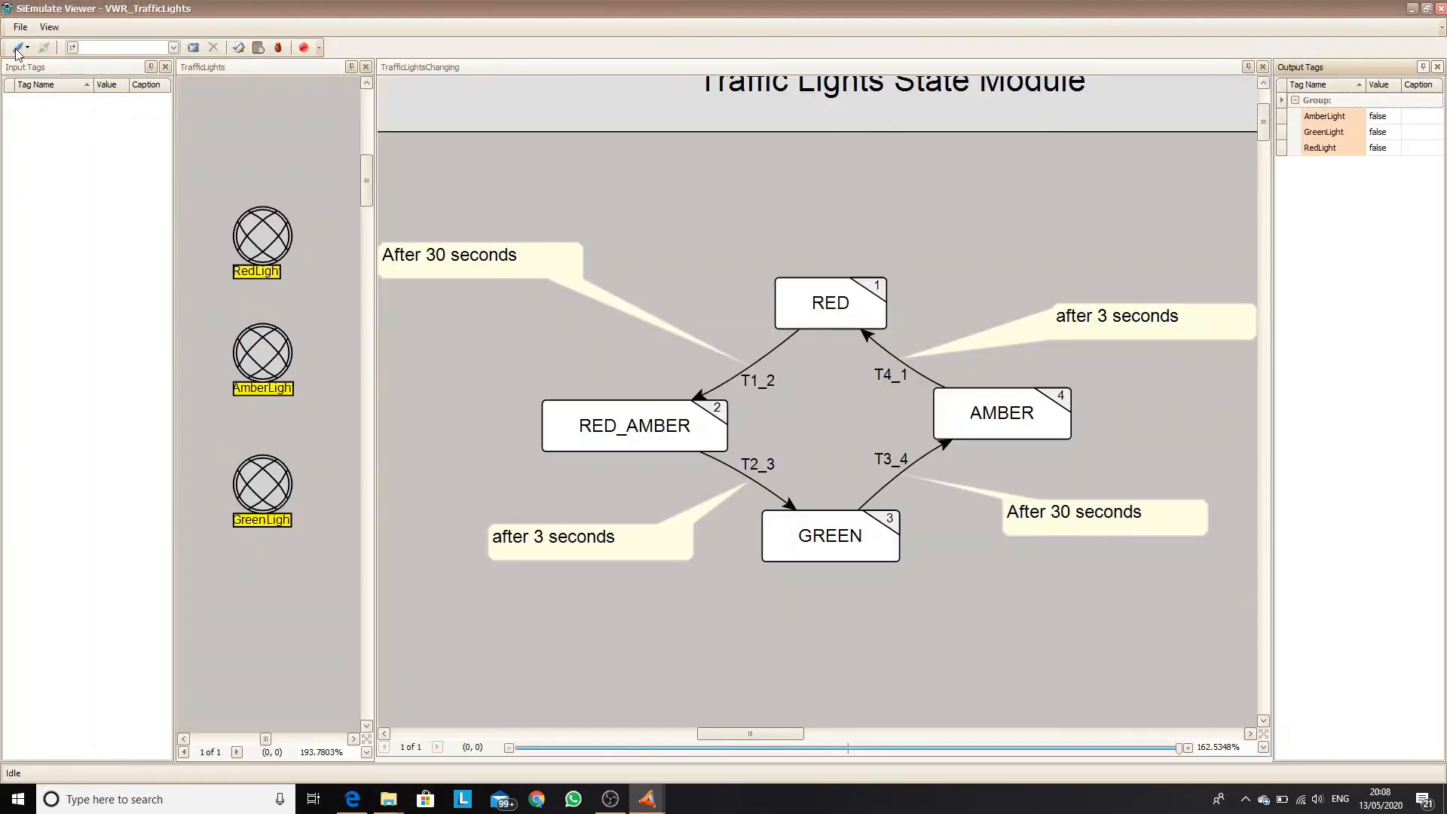
left_click(17, 49)
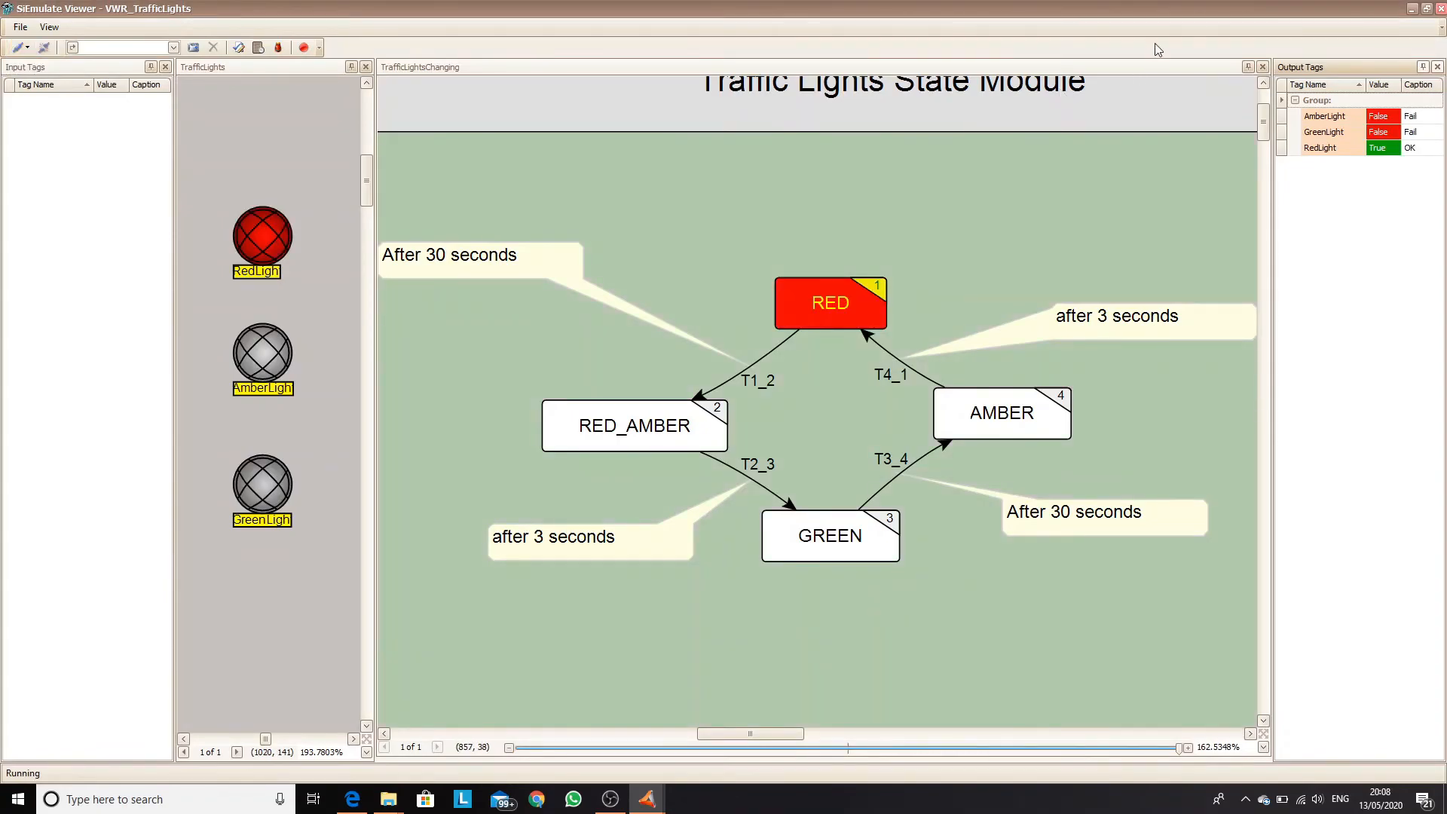
left_click(1412, 9)
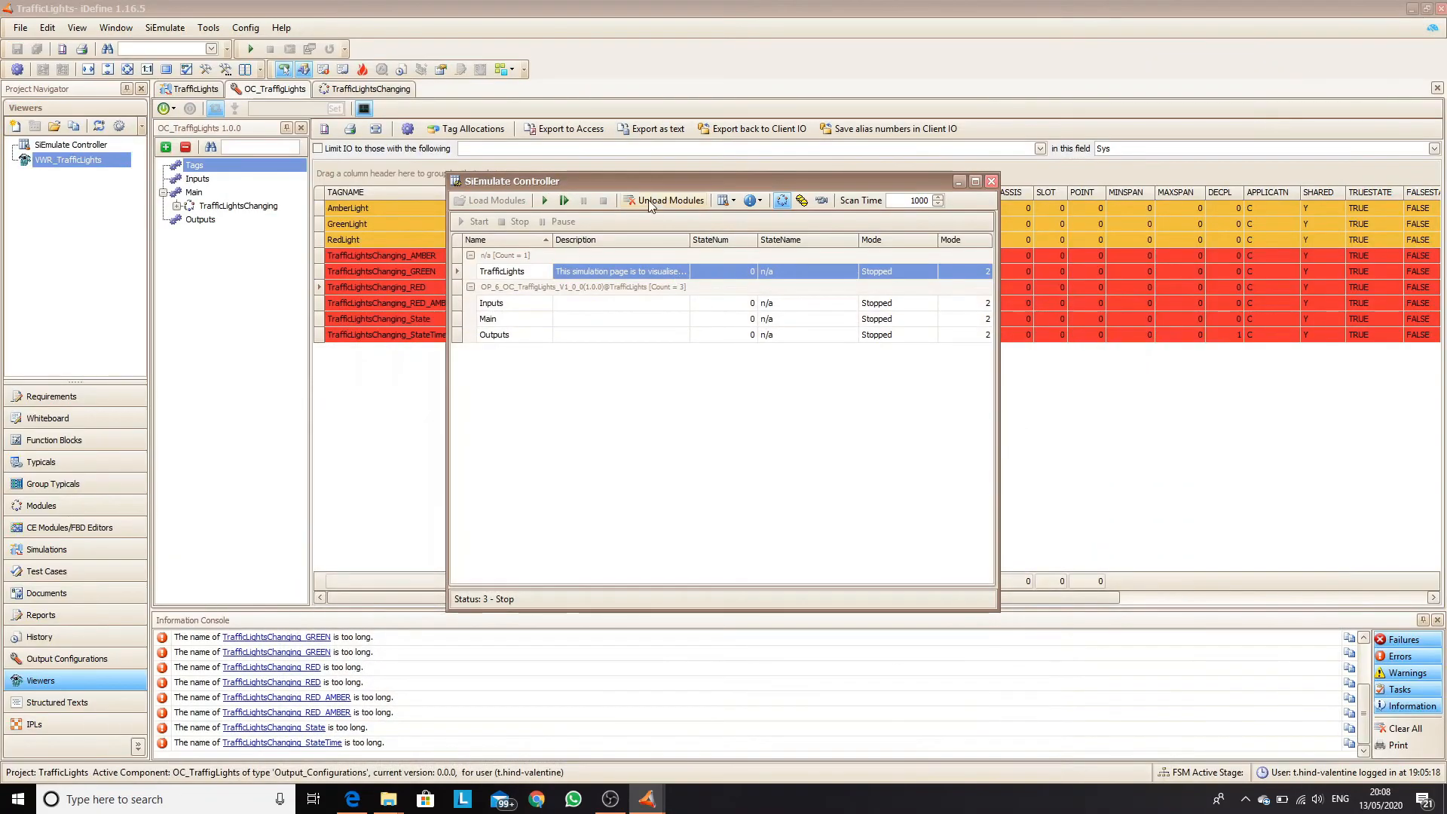
left_click(545, 200)
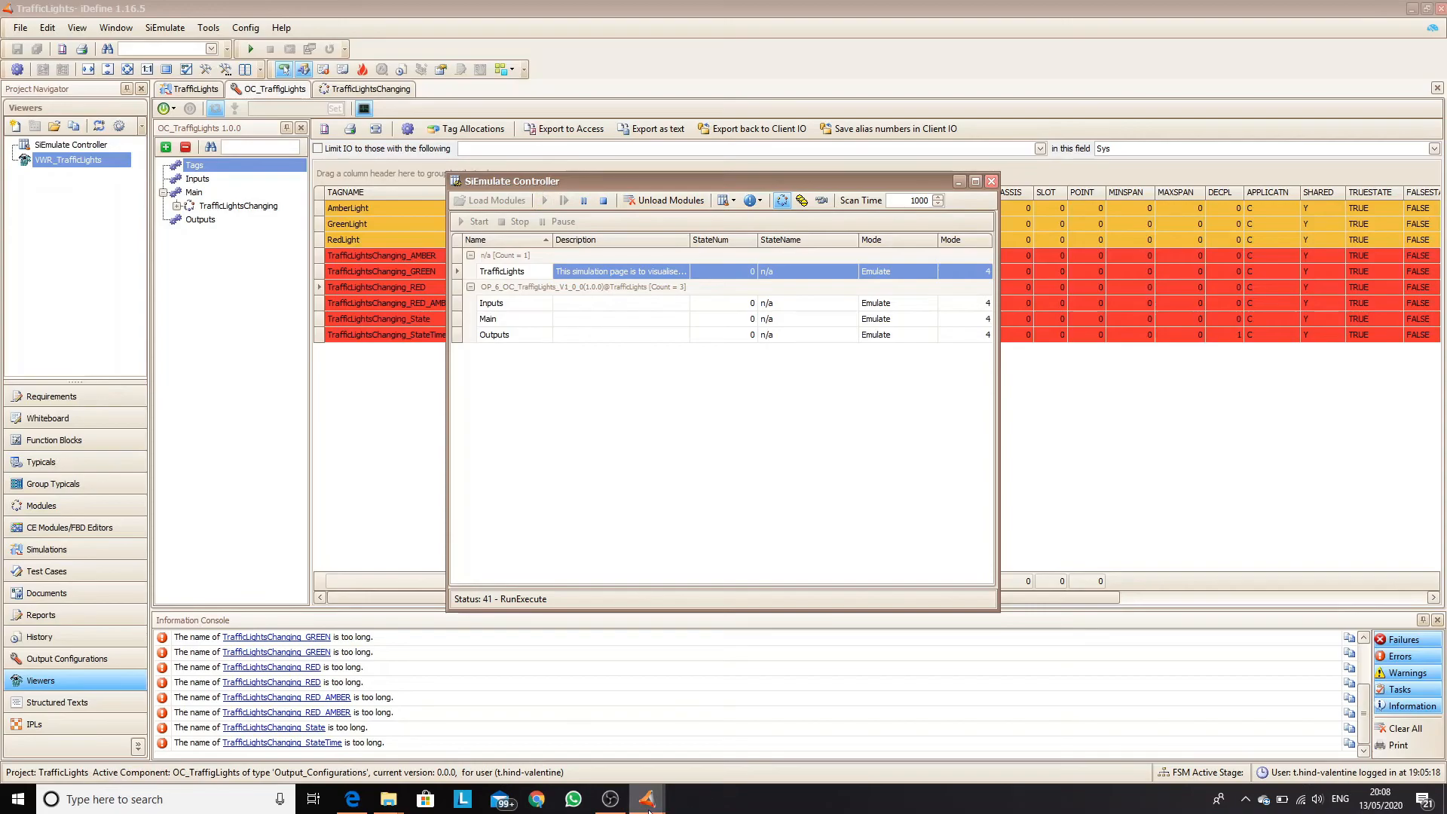
mouse_move(648, 799)
left_click(704, 761)
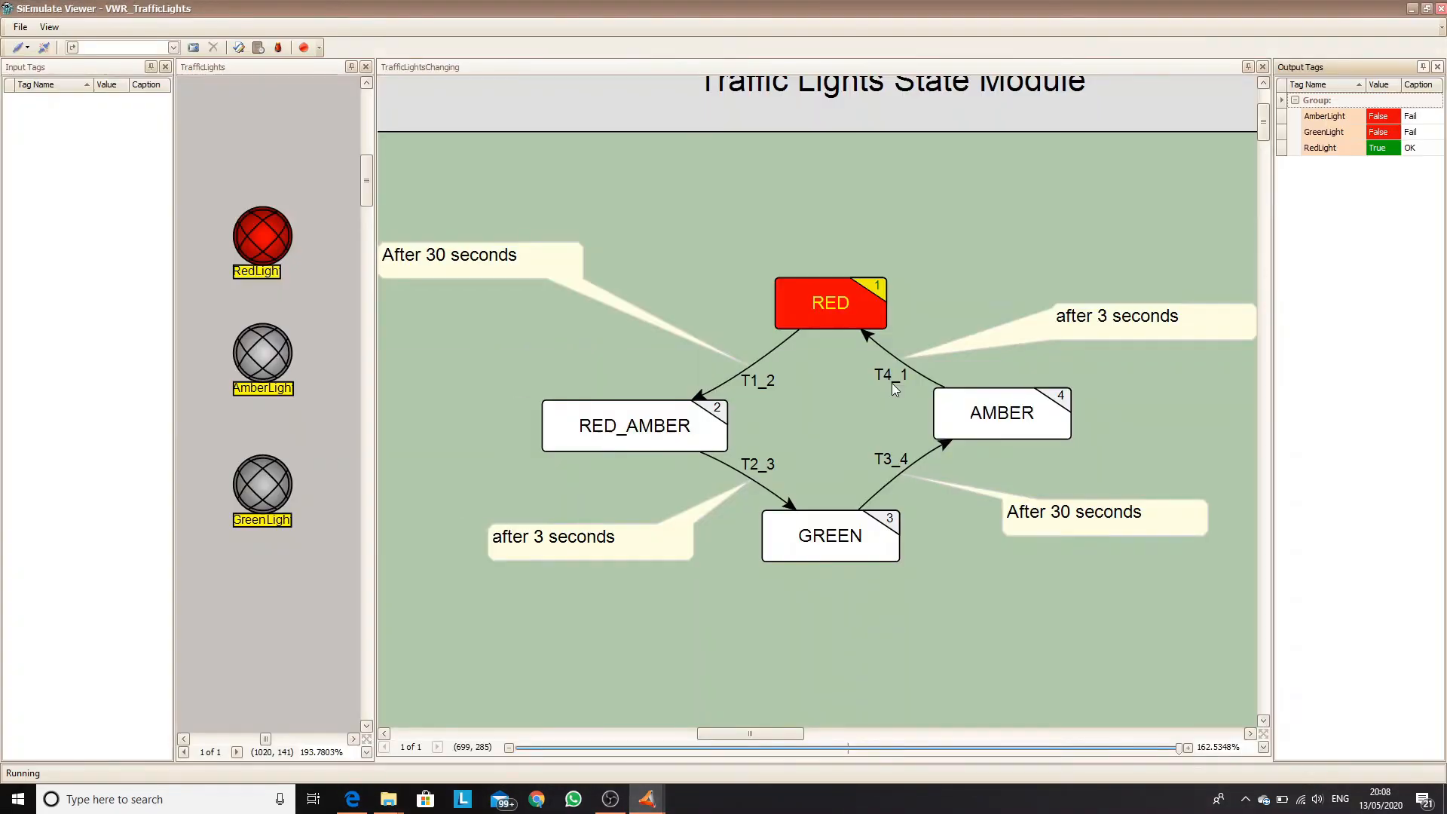